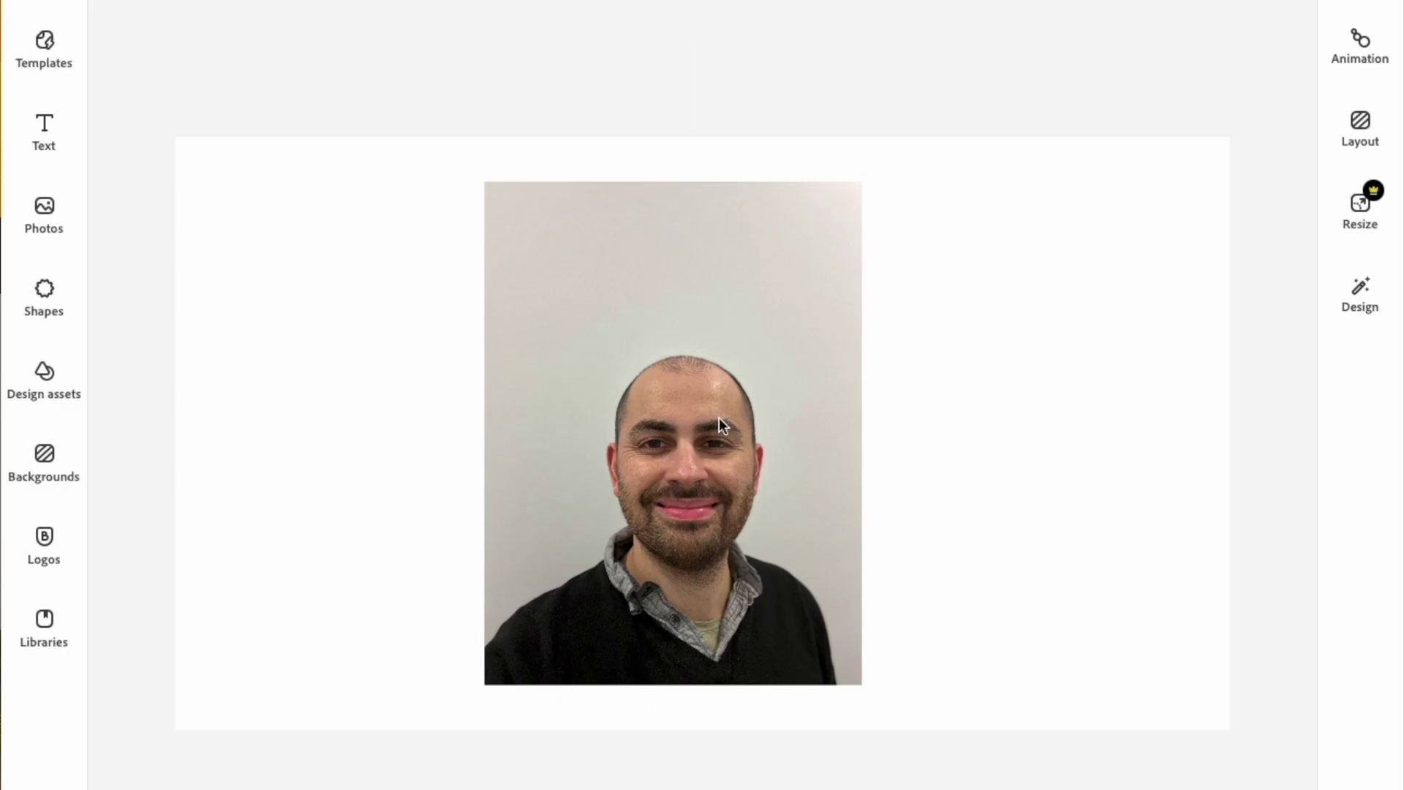
- Remove the background from the portrait photo on the canvas
left_click(768, 464)
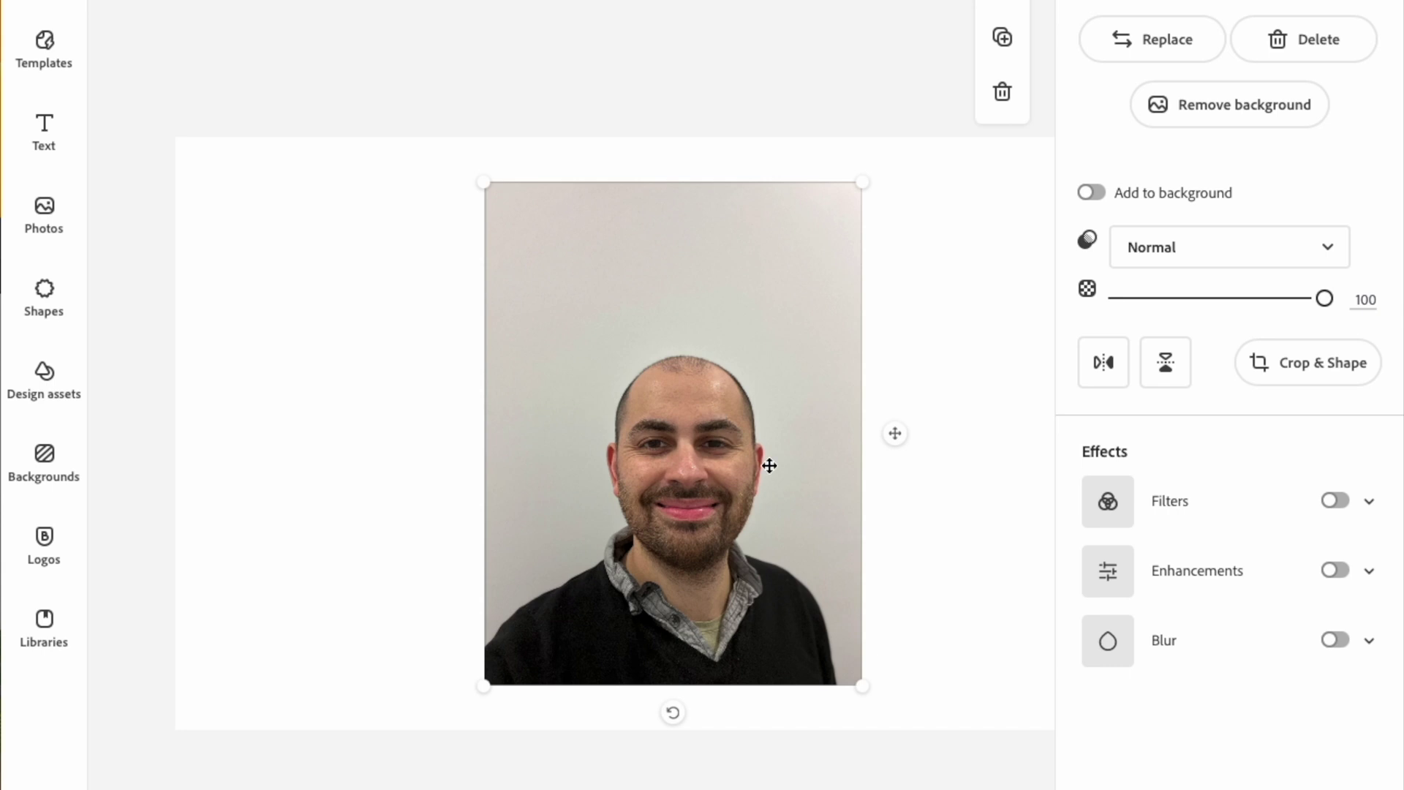
left_click(1241, 127)
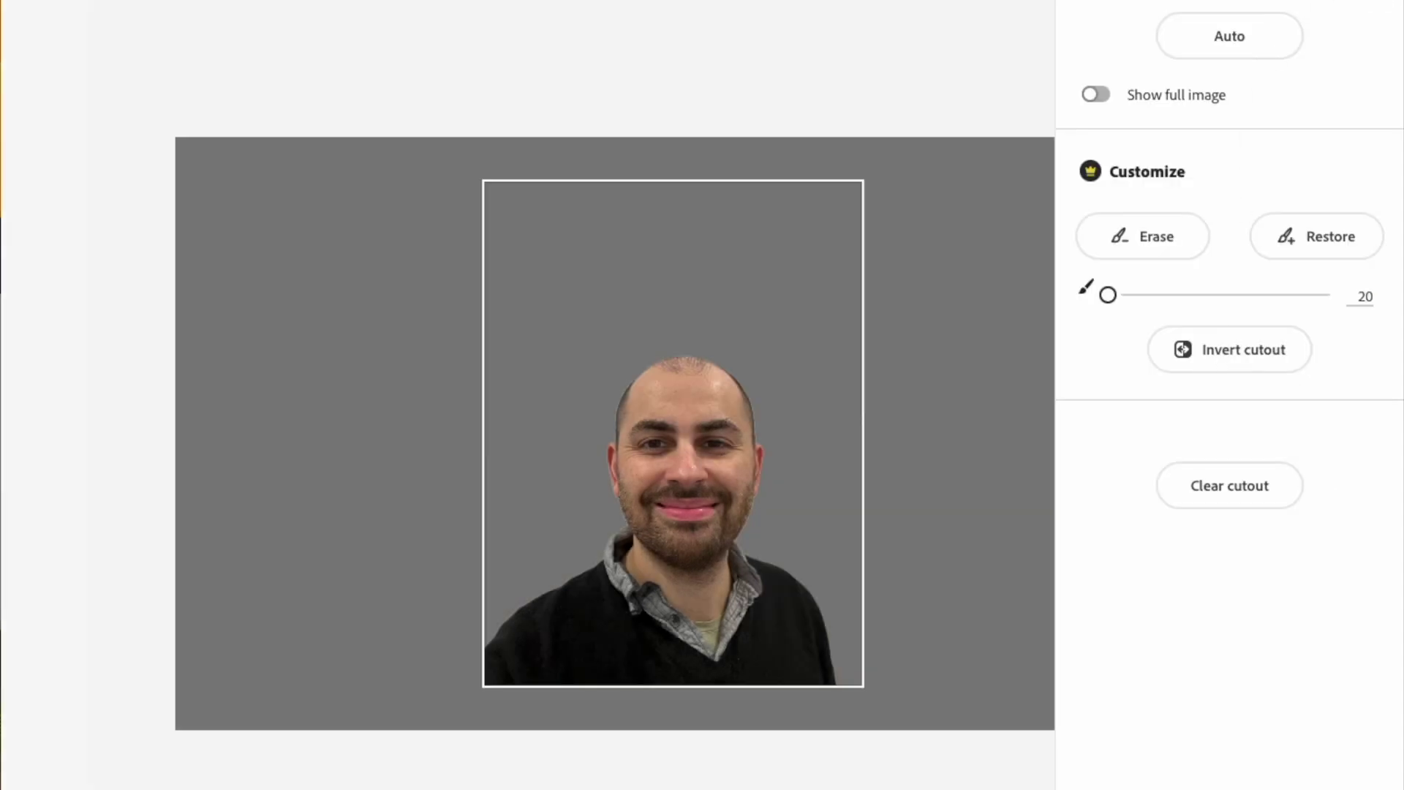
left_click(774, 130)
left_click(772, 130)
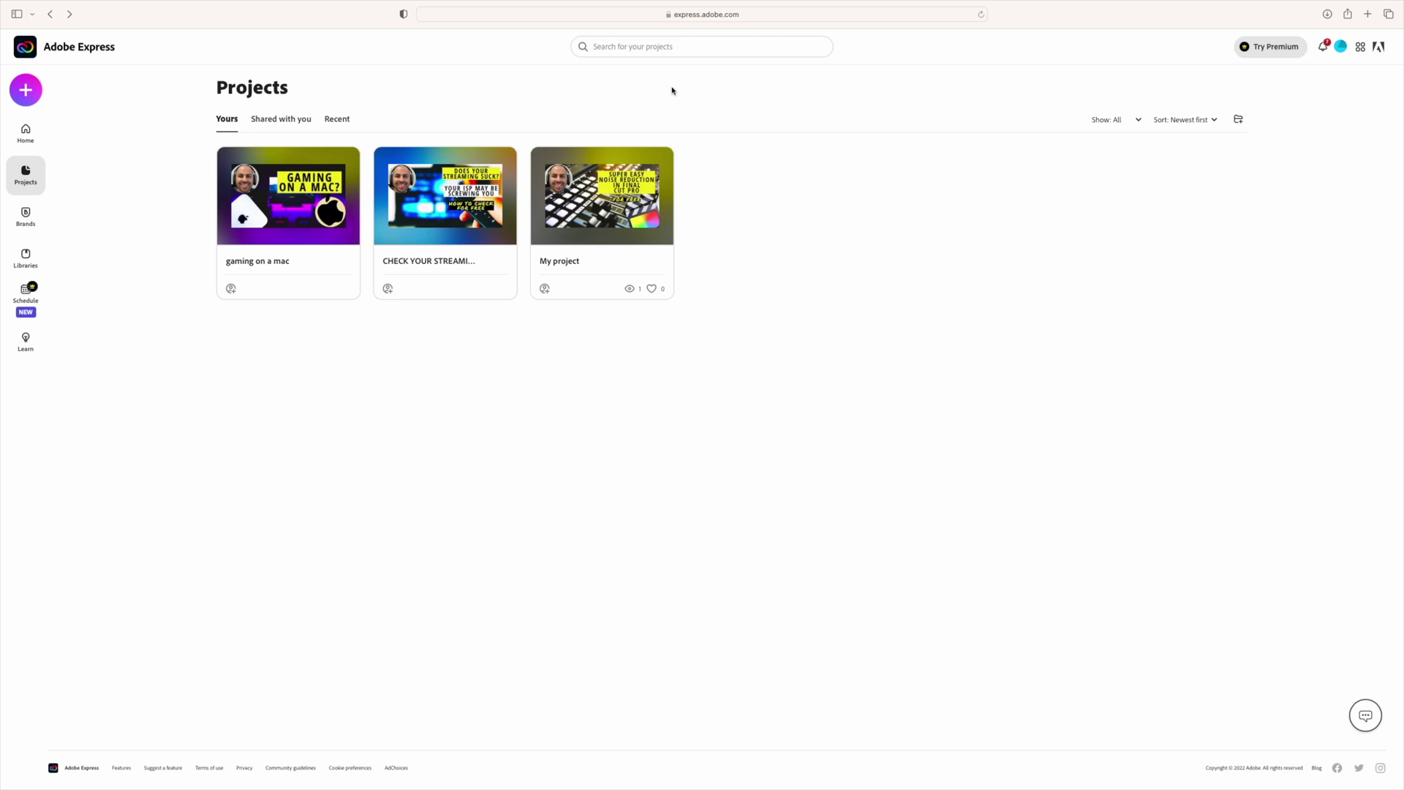
- Create a blank project in the popular YouTube thumbnail size and dismiss the template suggestions
left_click(25, 90)
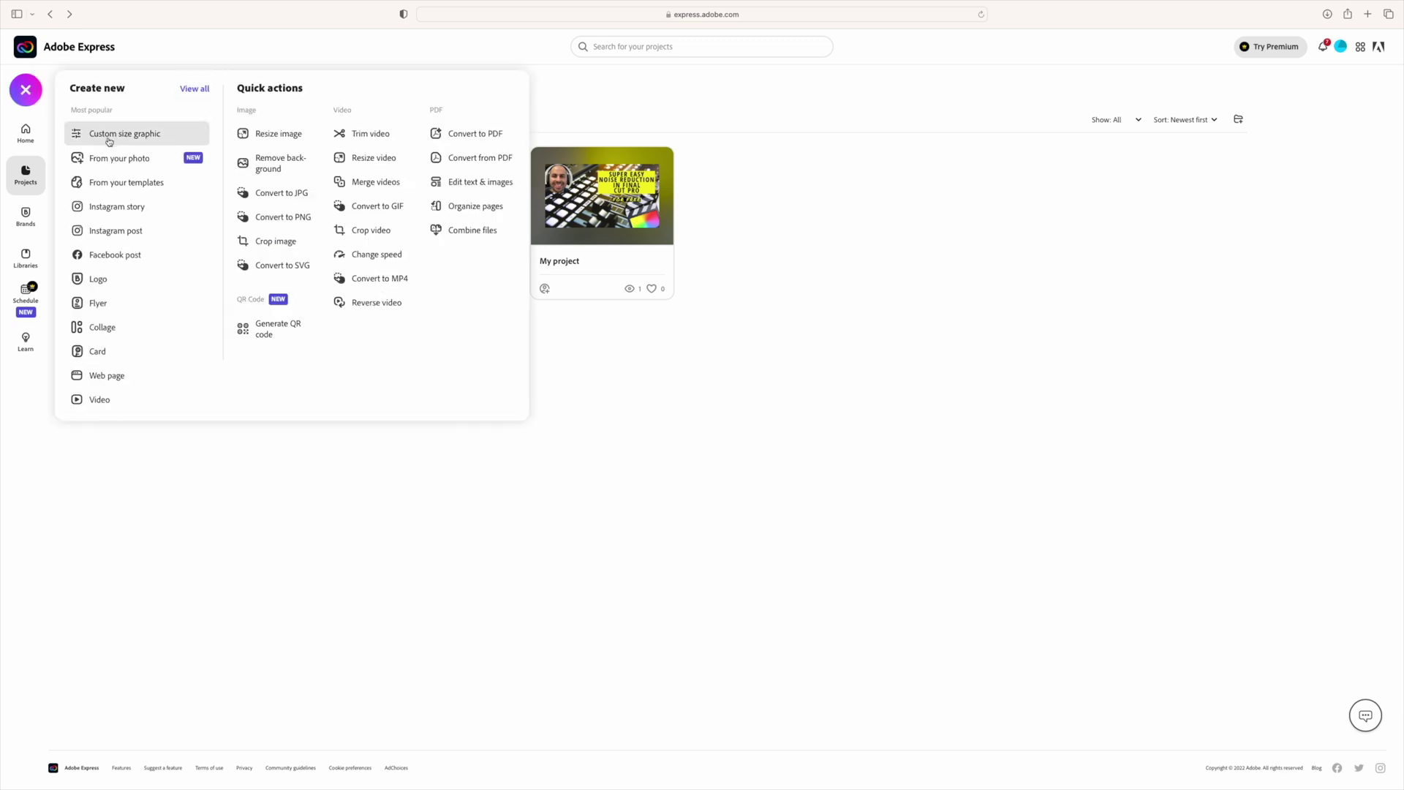
left_click(143, 136)
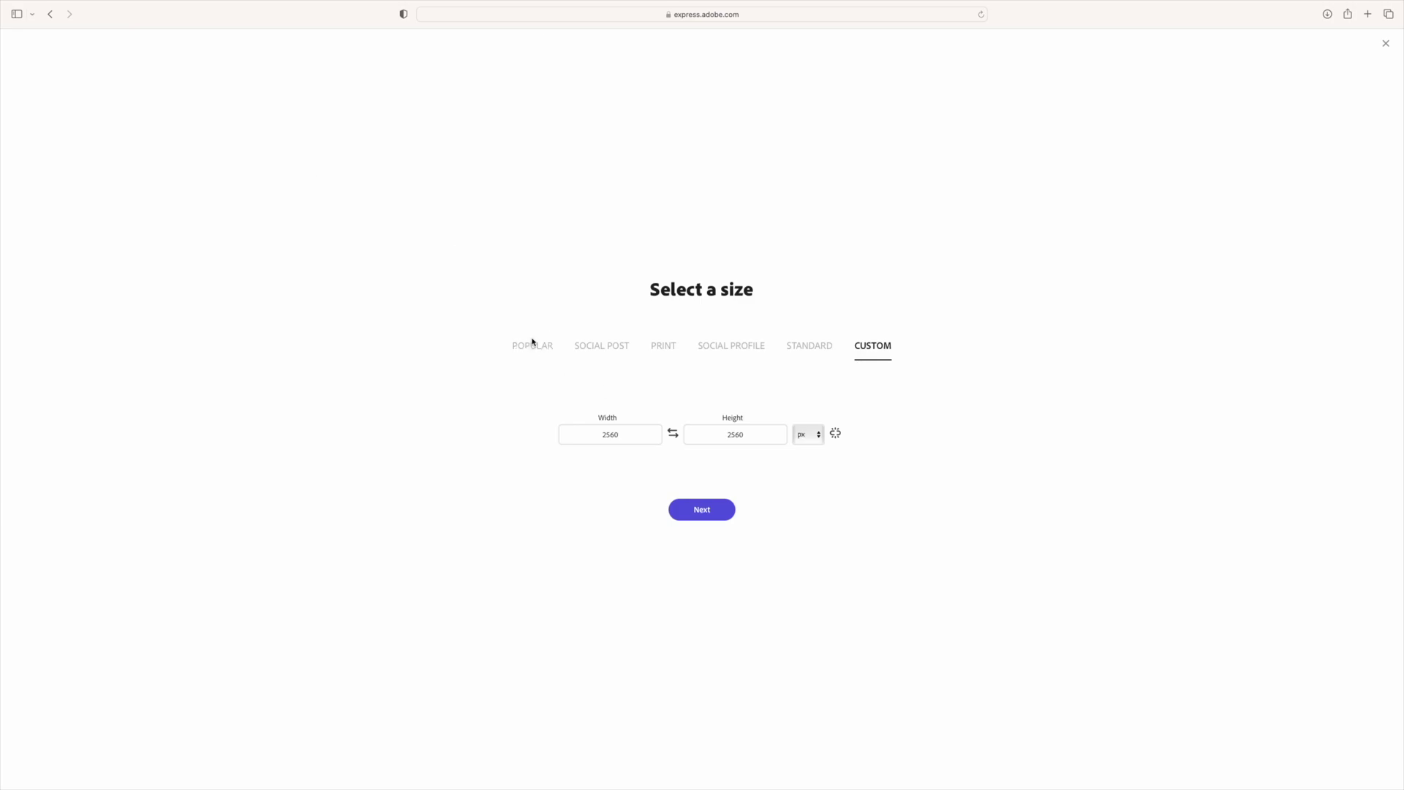
left_click(532, 346)
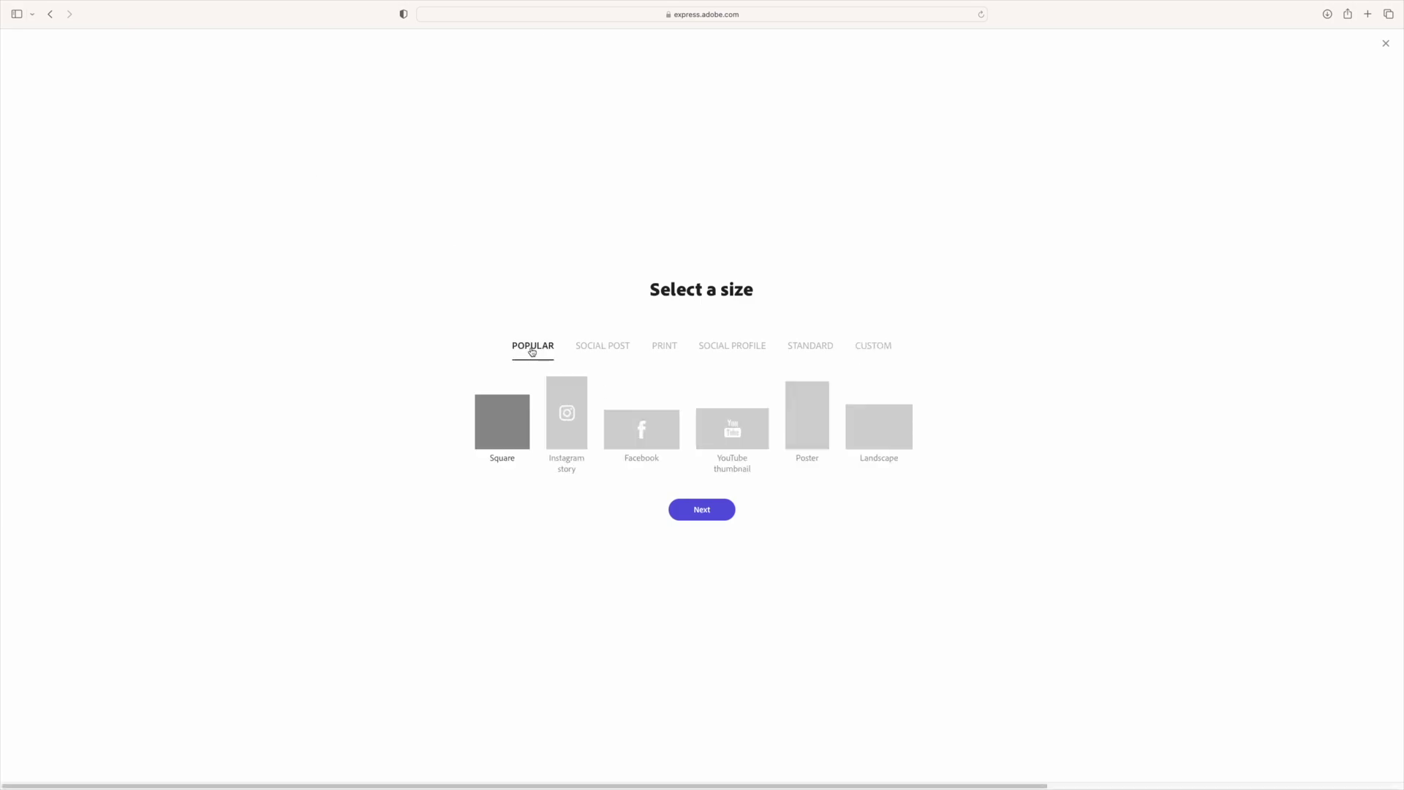
left_click(729, 431)
left_click(703, 509)
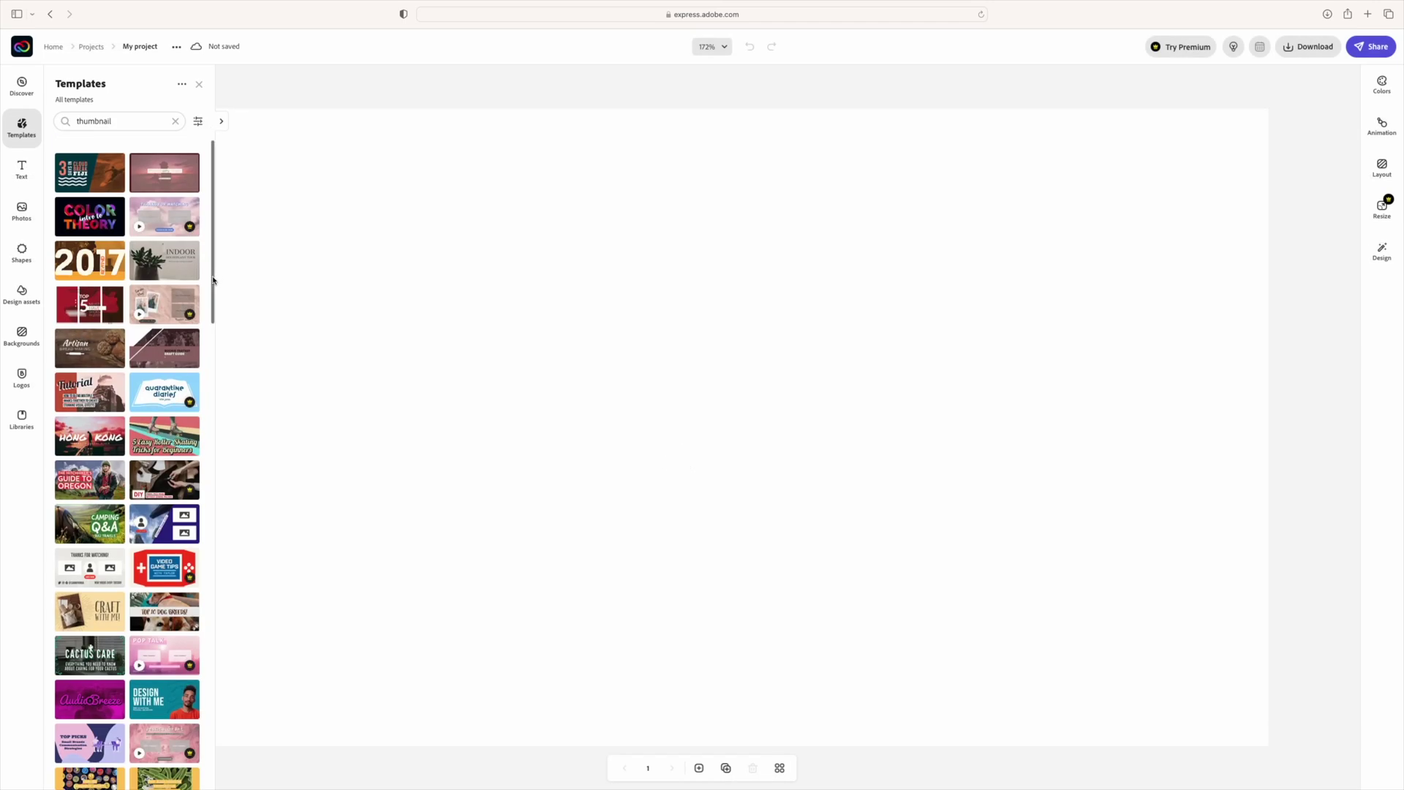
left_click_drag(213, 279, 215, 123)
left_click(199, 87)
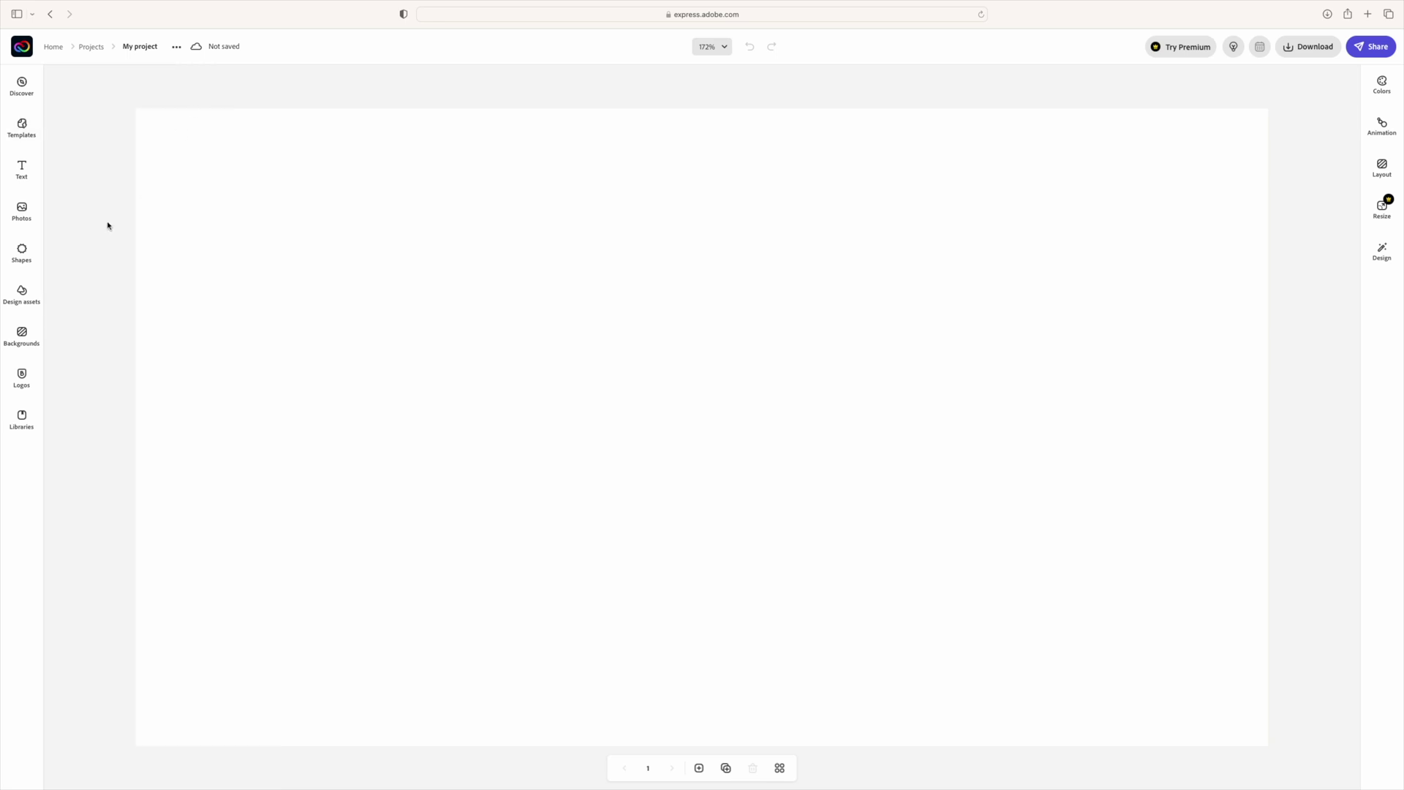
left_click(25, 424)
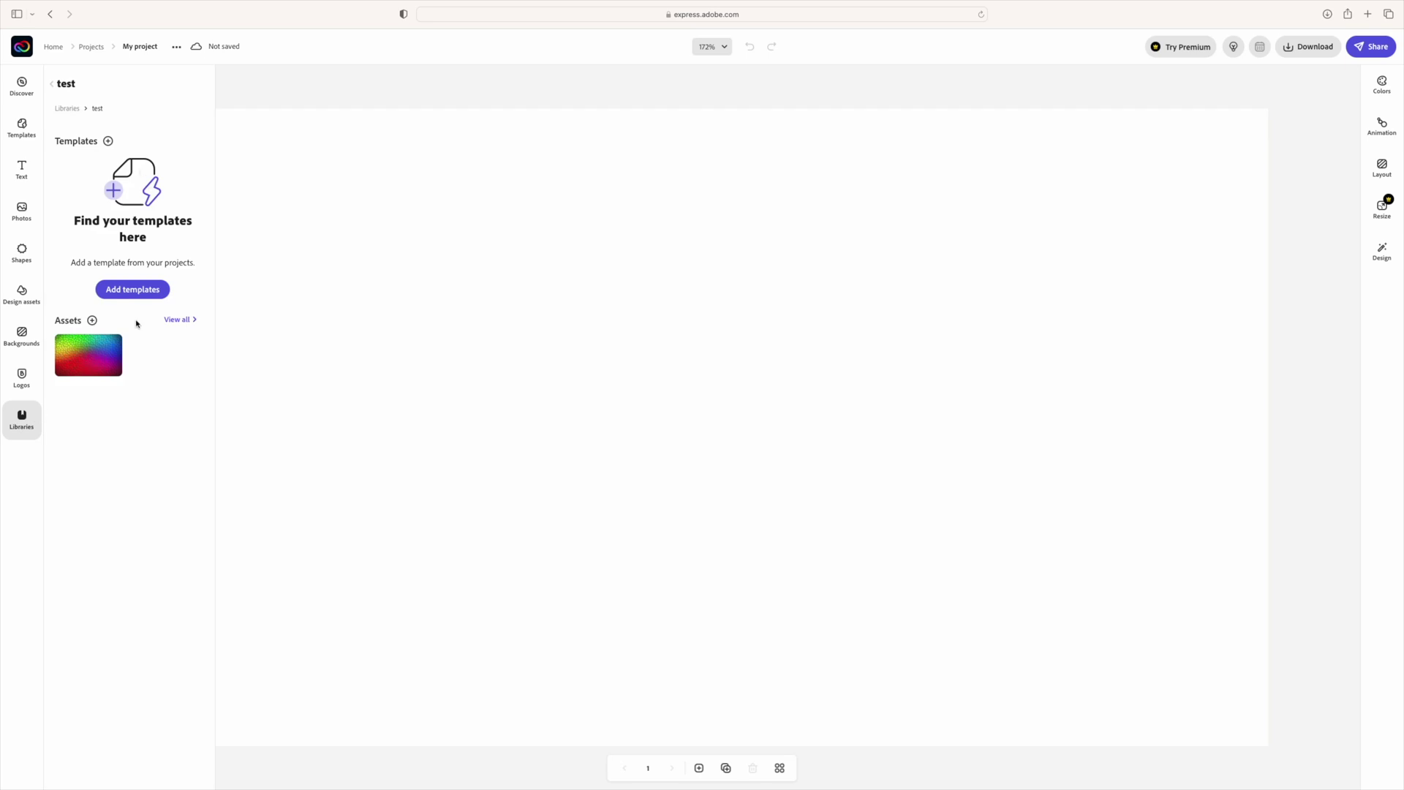
left_click(183, 319)
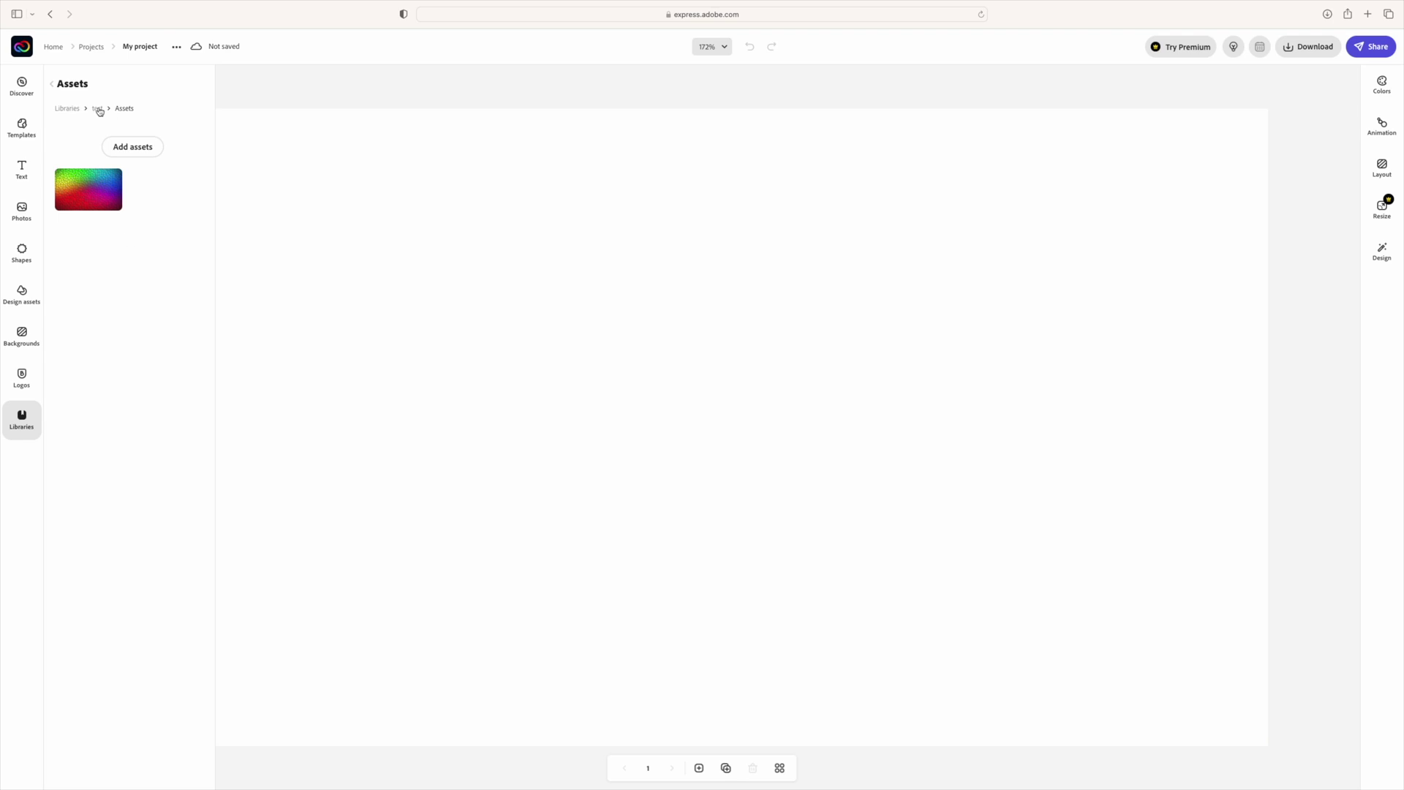
left_click(74, 110)
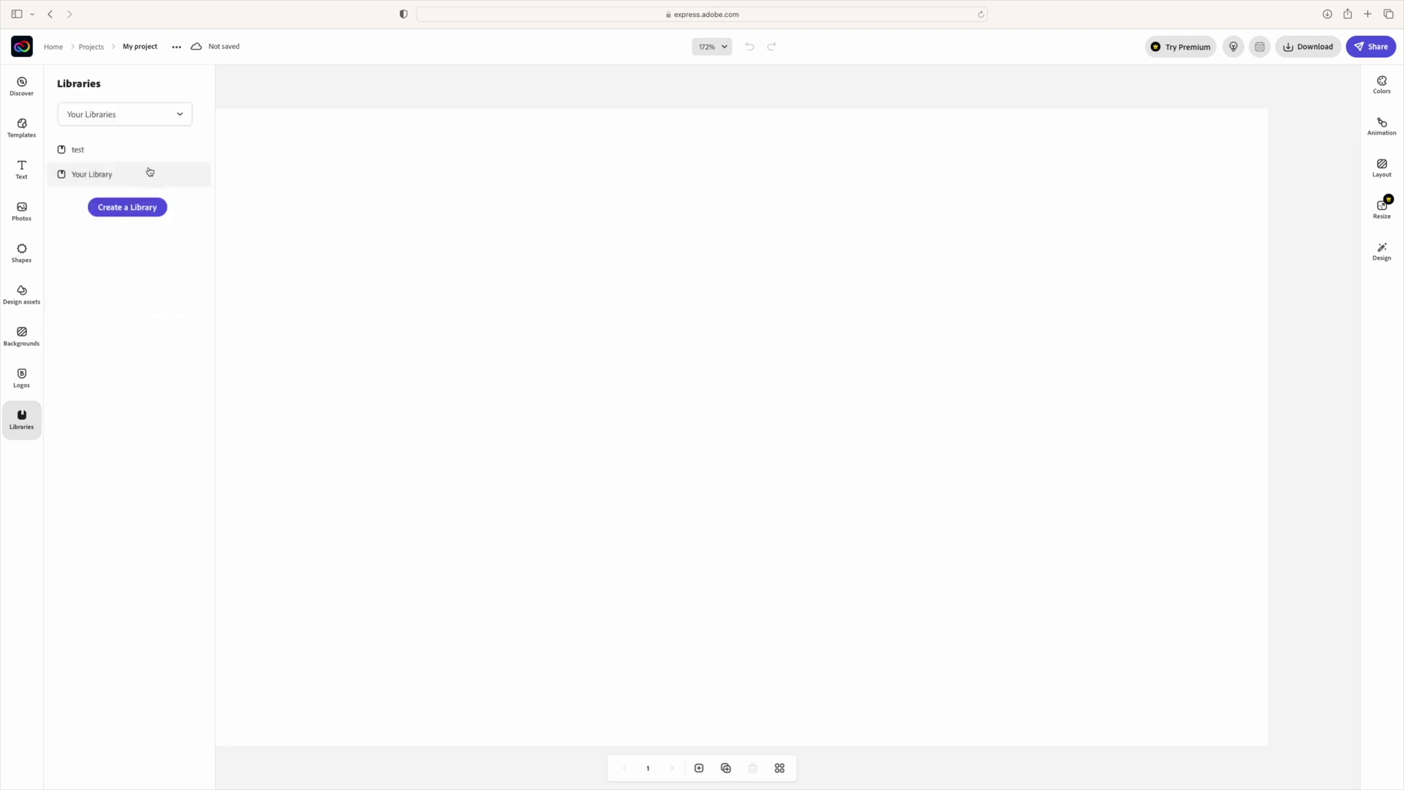
- Upload the photo mosaic-g4d01aa637_1920.jpg and add it to the background so it fills the canvas
left_click(29, 211)
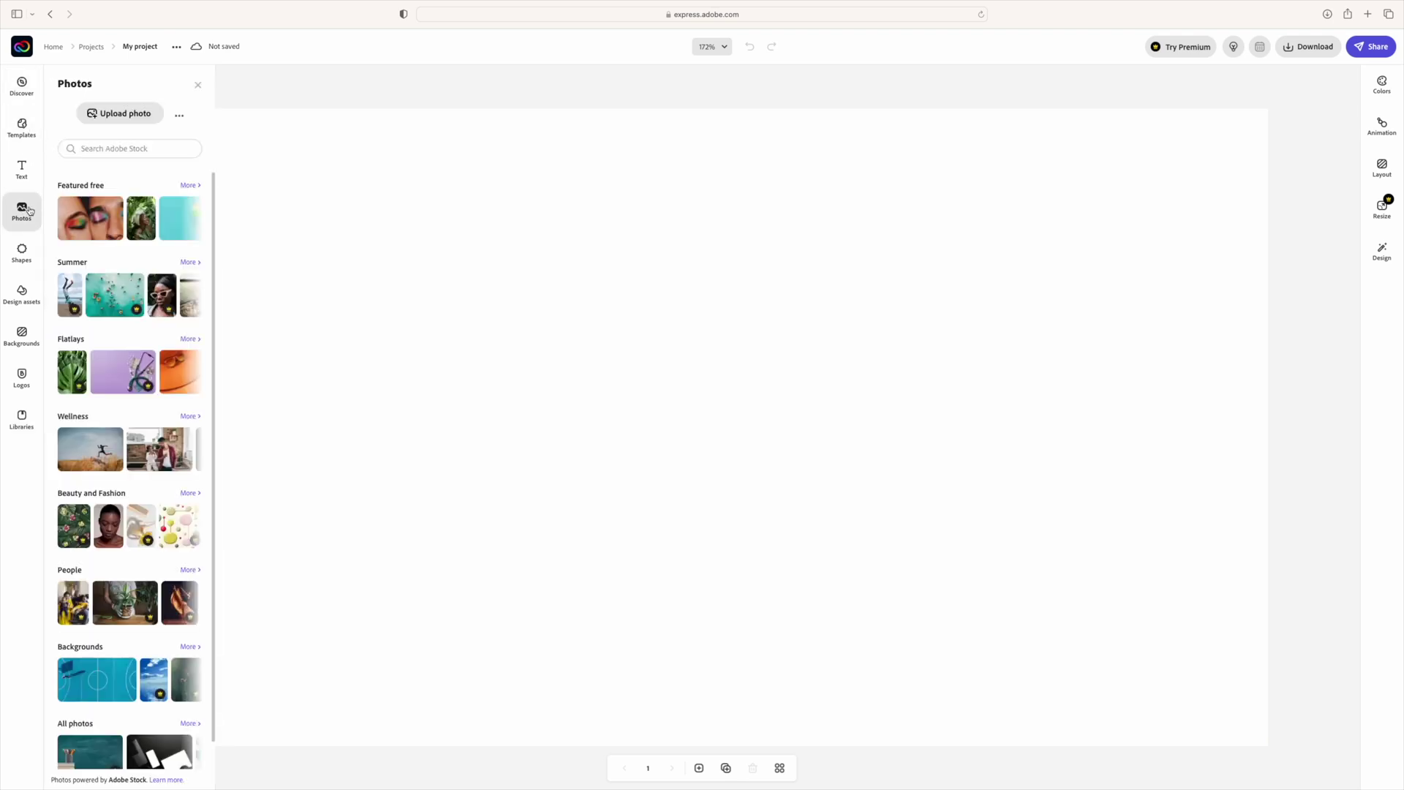
left_click(131, 116)
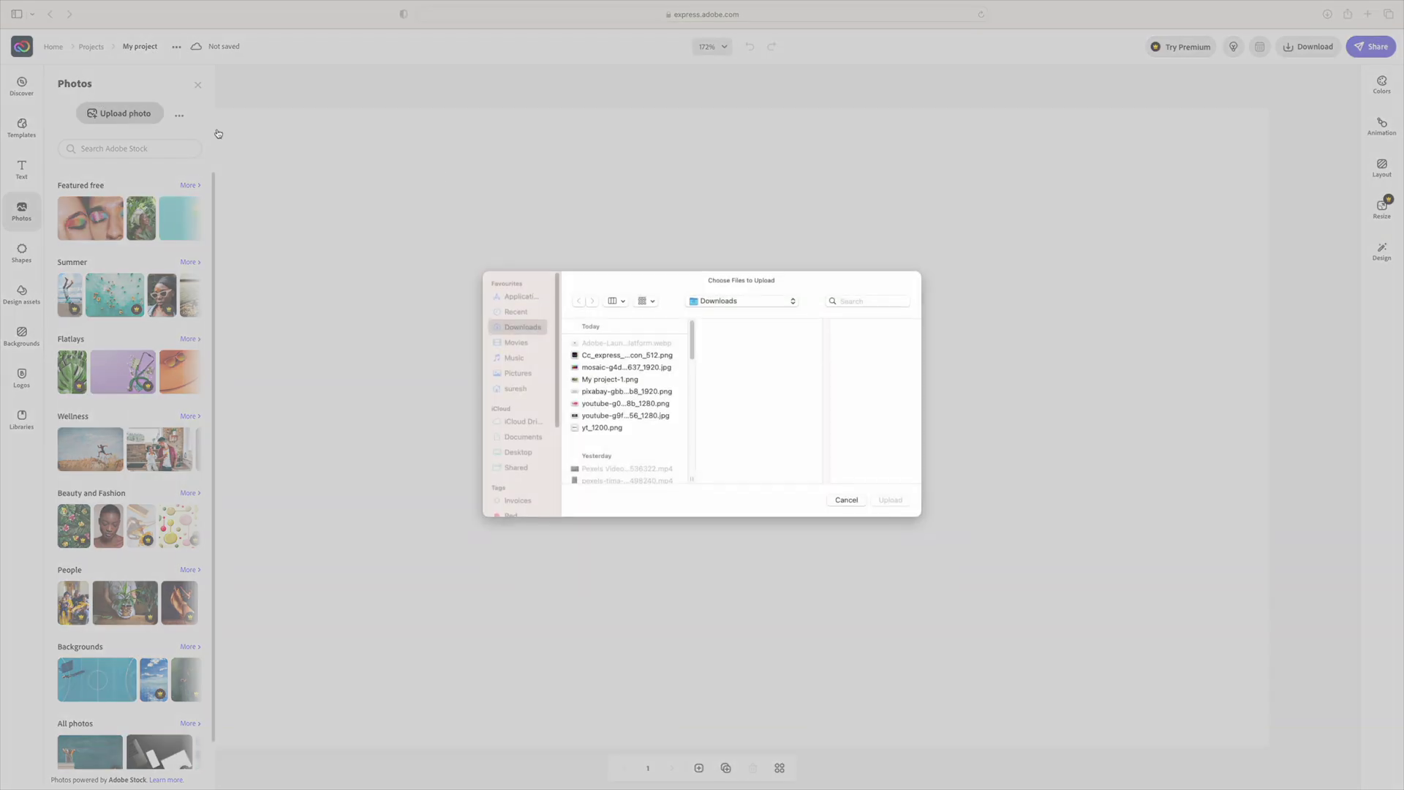
left_click(621, 369)
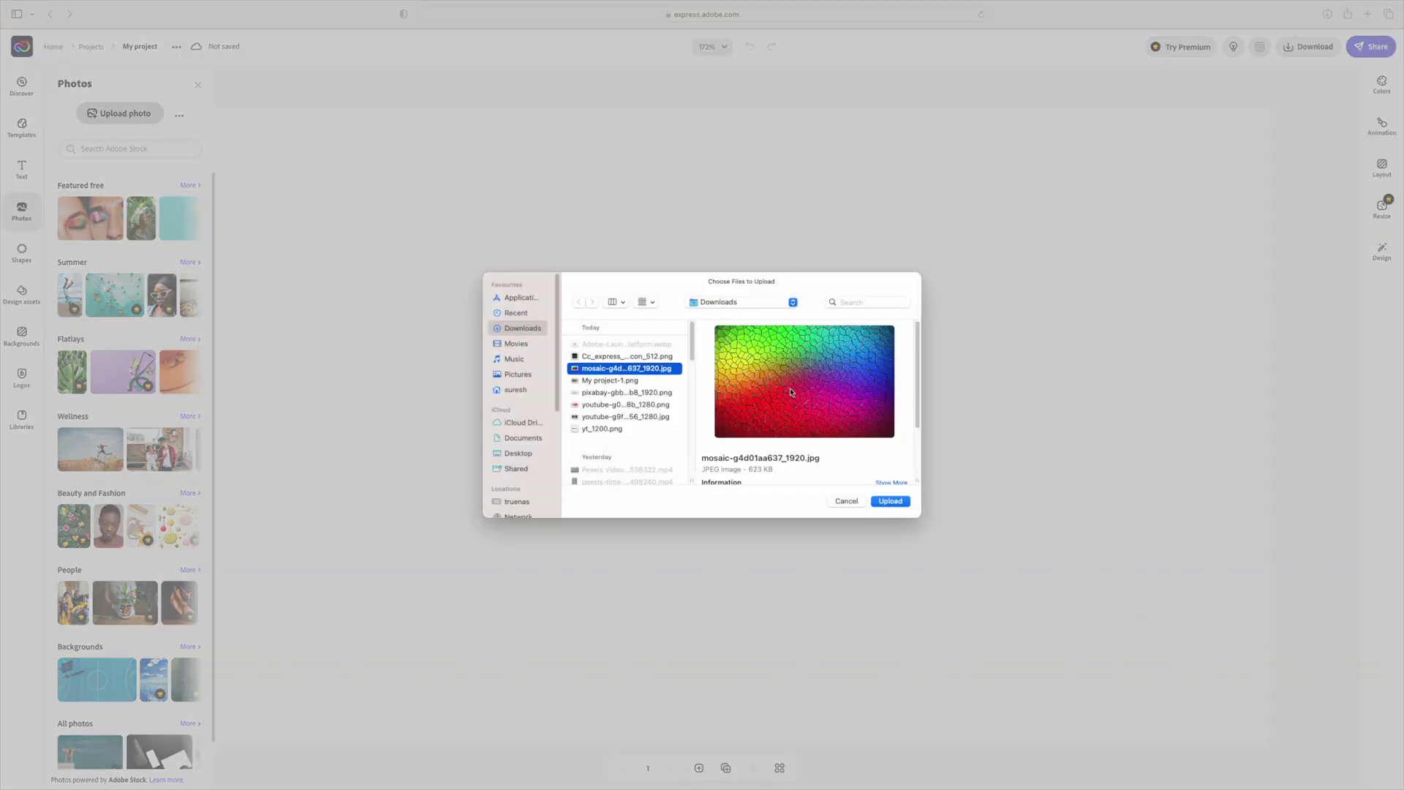
left_click(891, 501)
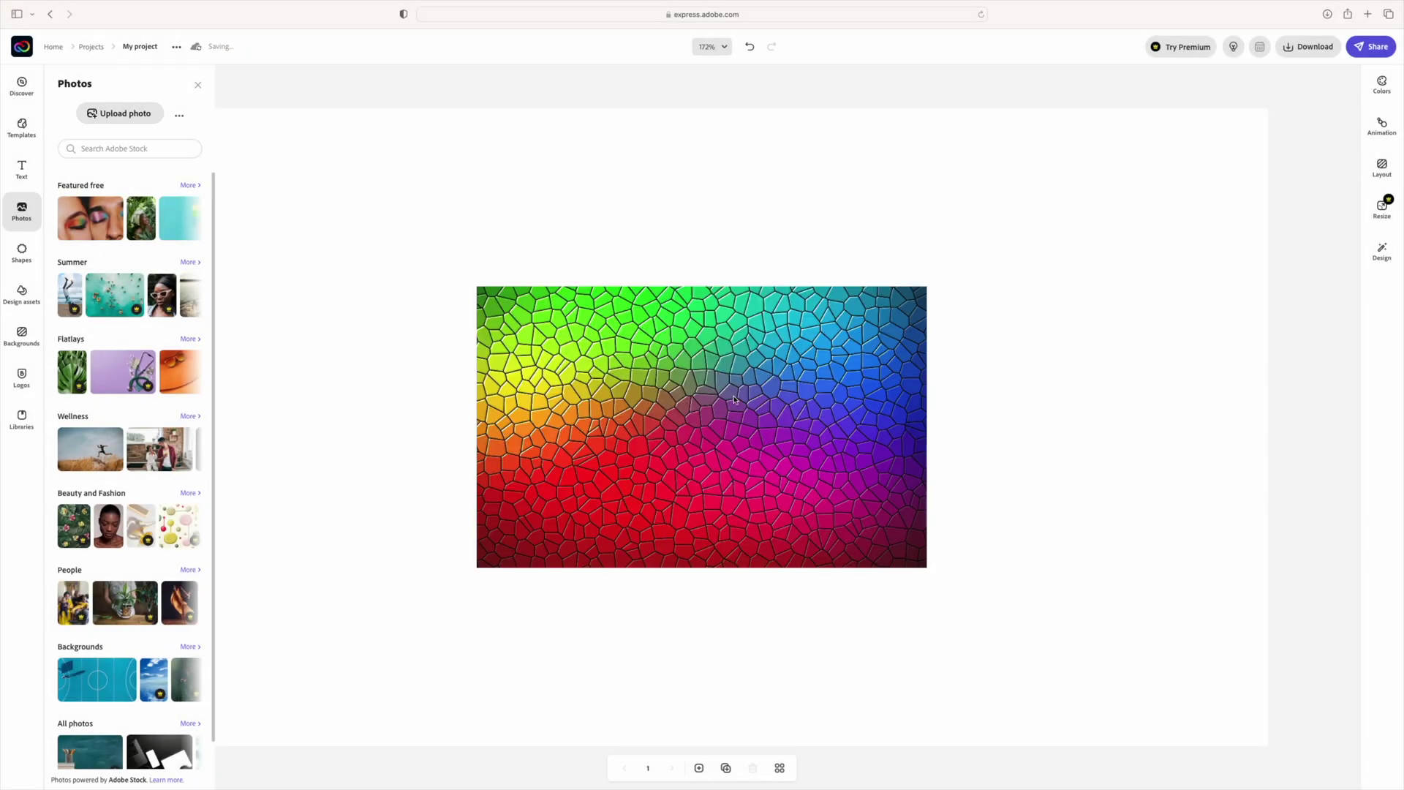
left_click(746, 405)
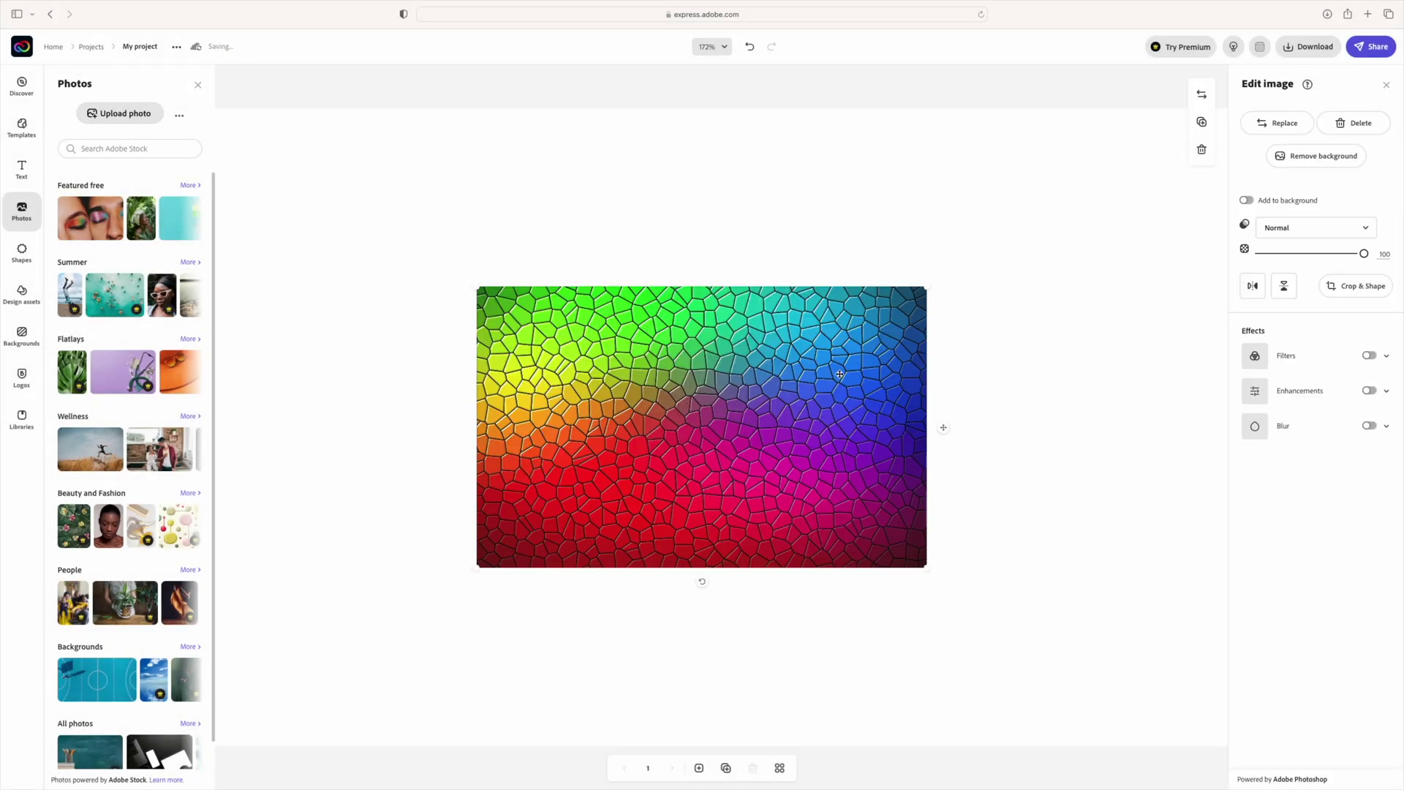
left_click(1246, 200)
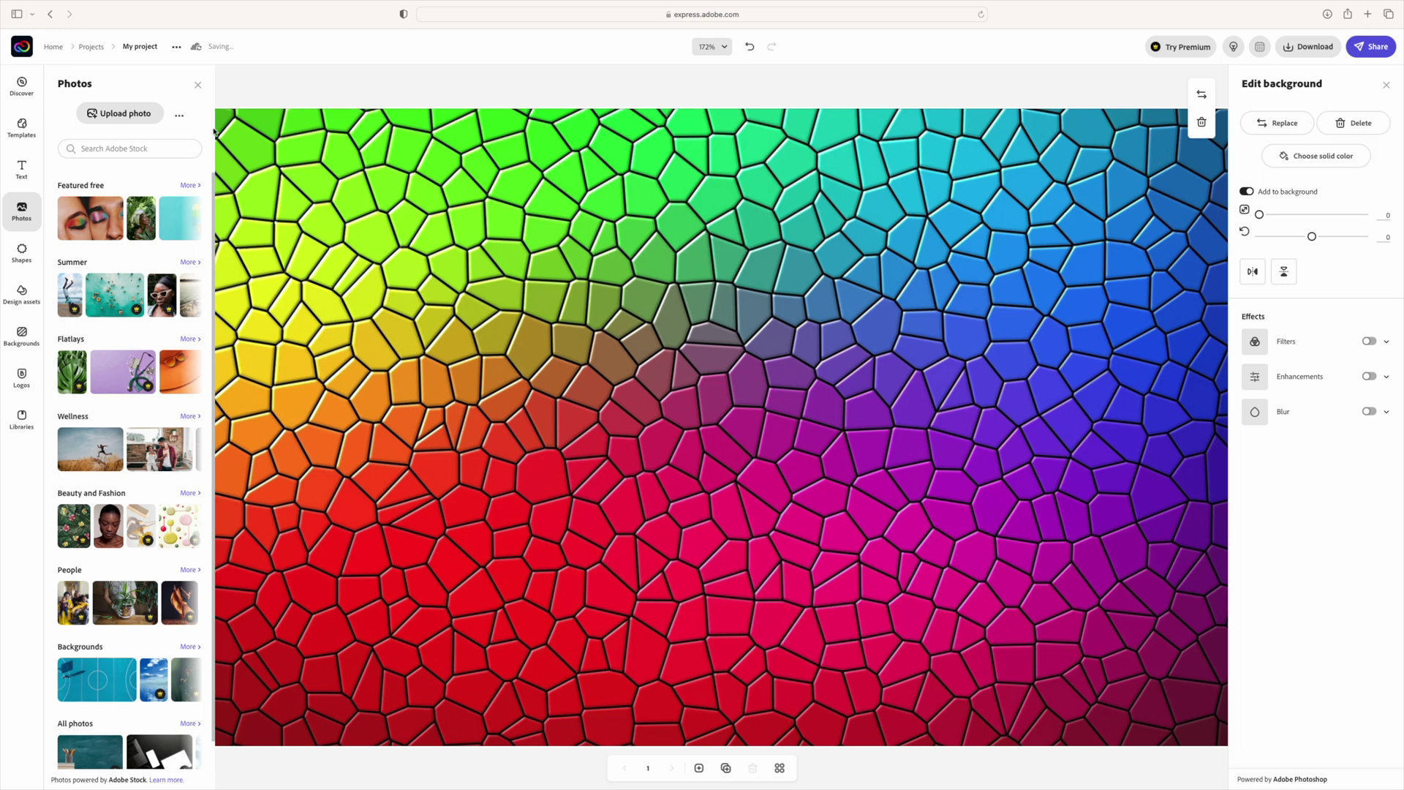
- Upload Cc_express_appicon_512.png and place the icon in the lower-right corner of the canvas
left_click(147, 114)
left_click(648, 357)
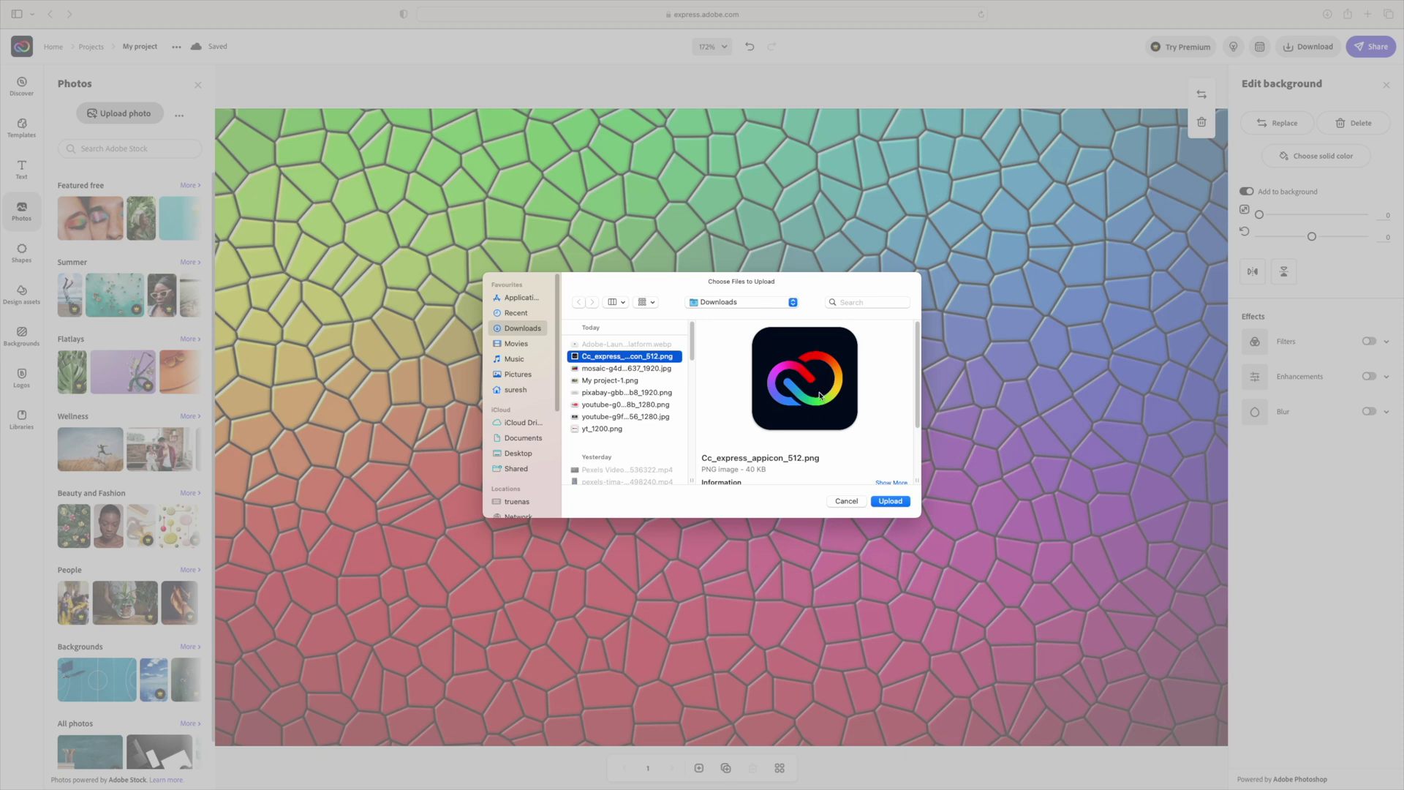
left_click(891, 501)
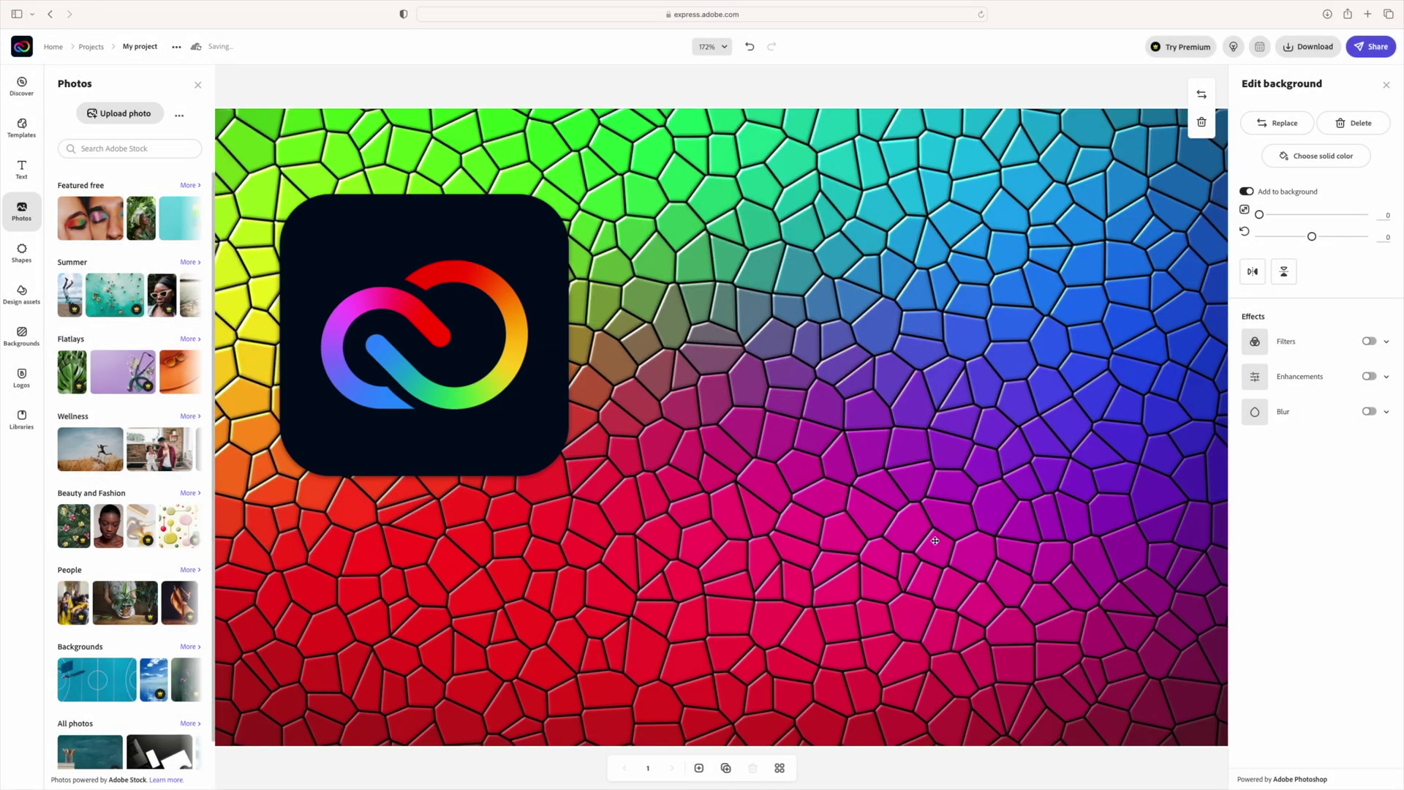
left_click_drag(449, 306, 1085, 569)
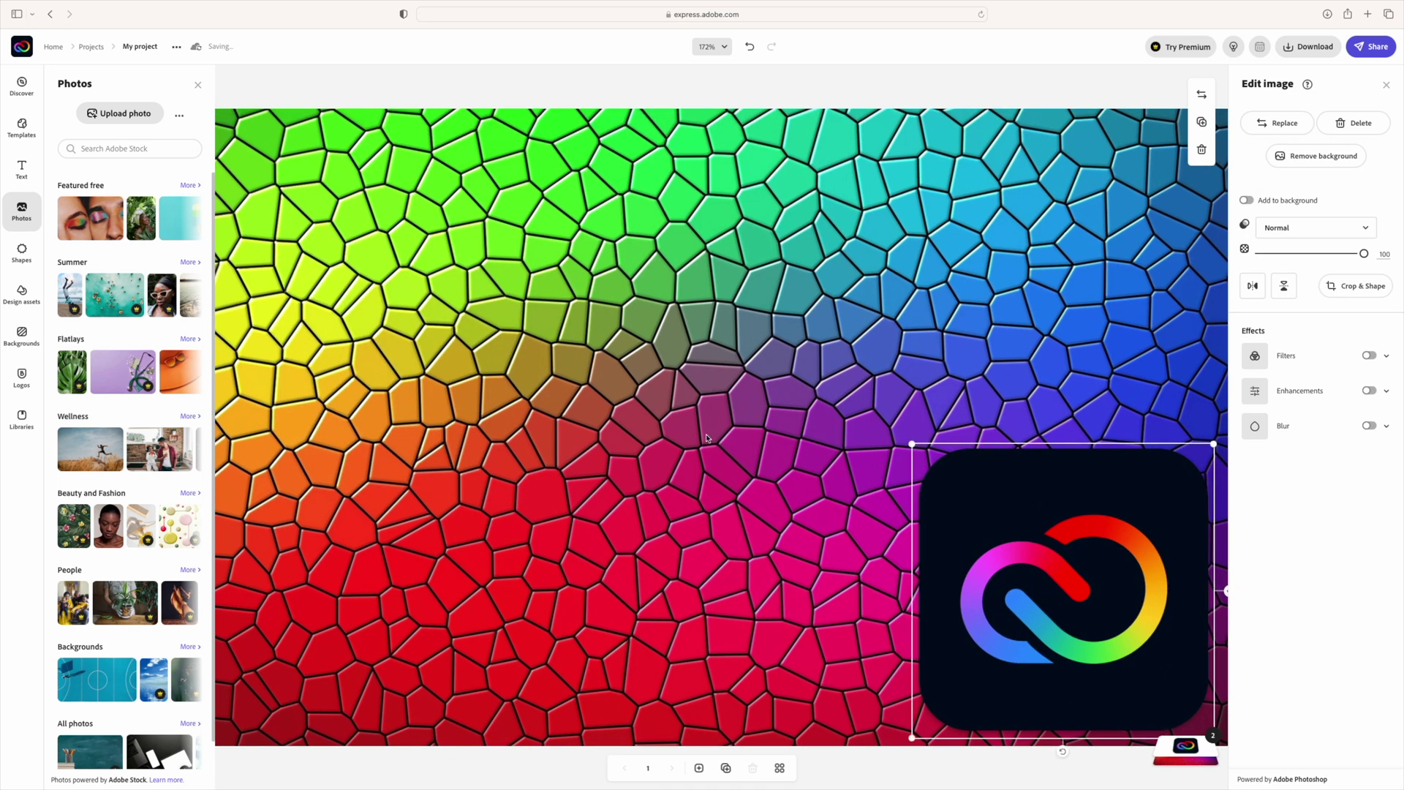
left_click(642, 425)
- Upload the YouTube logo image youtube-g0dffcb28b_1280.png from the Downloads folder
left_click(136, 121)
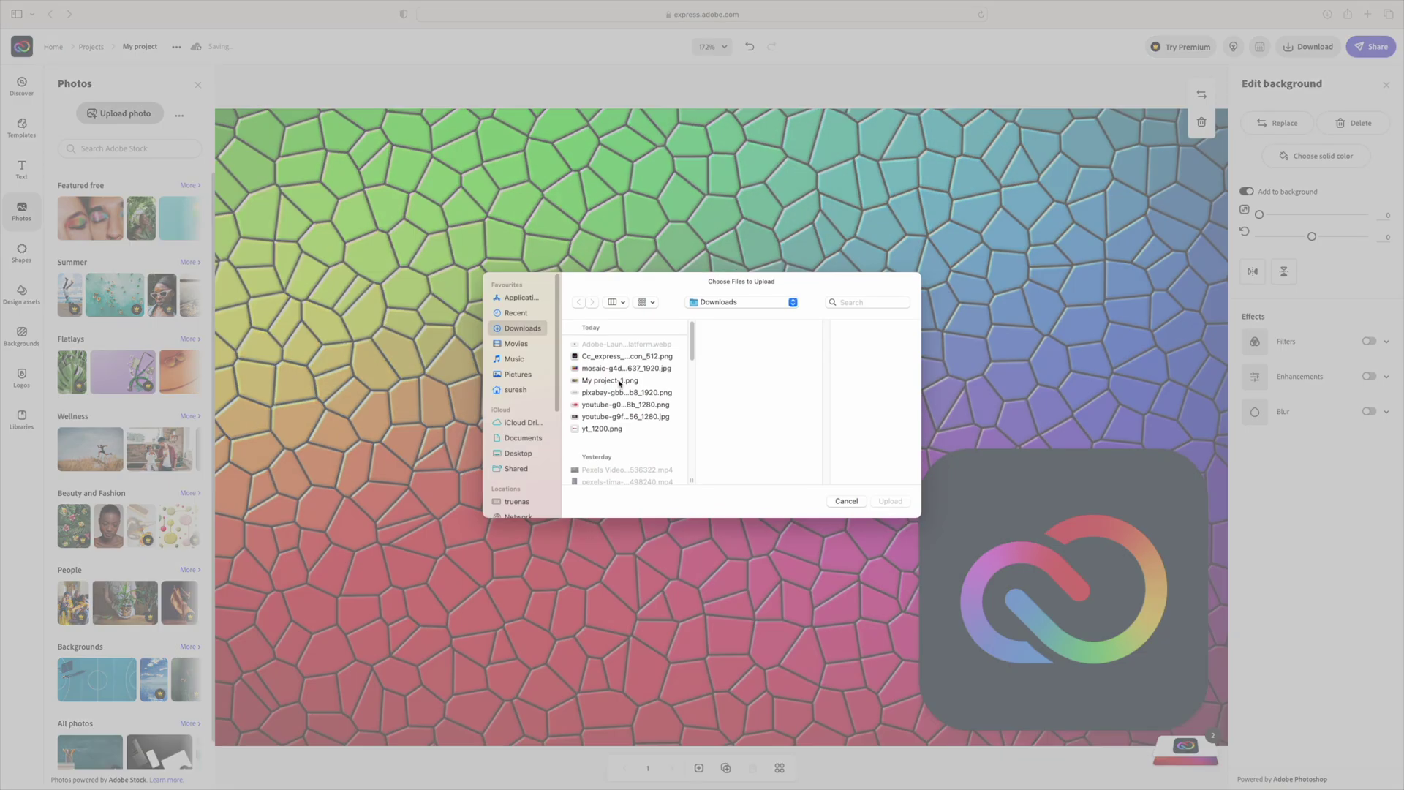
left_click(639, 406)
left_click(637, 418)
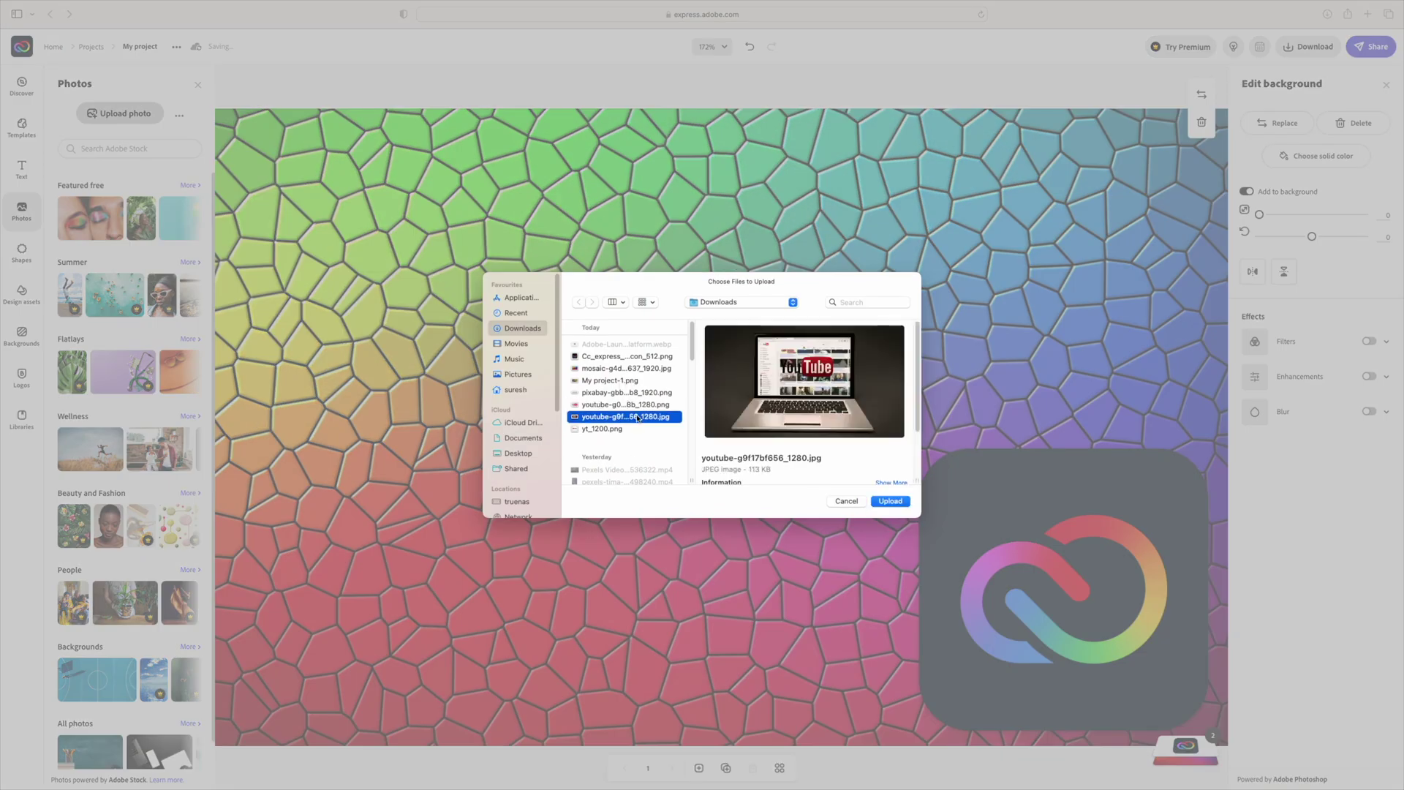
left_click(643, 407)
left_click(636, 418)
left_click(638, 406)
left_click(905, 506)
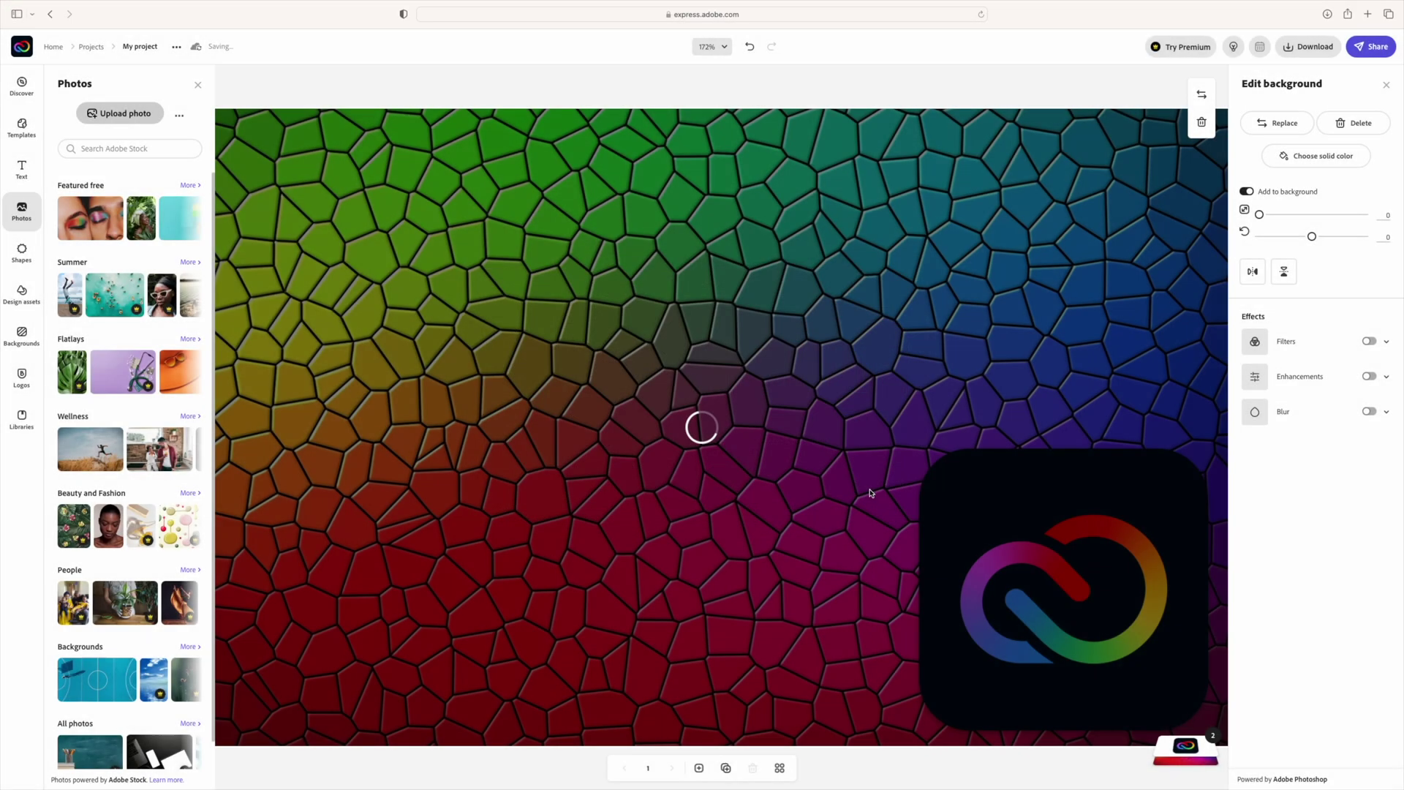
- Place the YouTube logo in the upper-left area of the canvas and shrink it slightly
left_click_drag(626, 398, 506, 264)
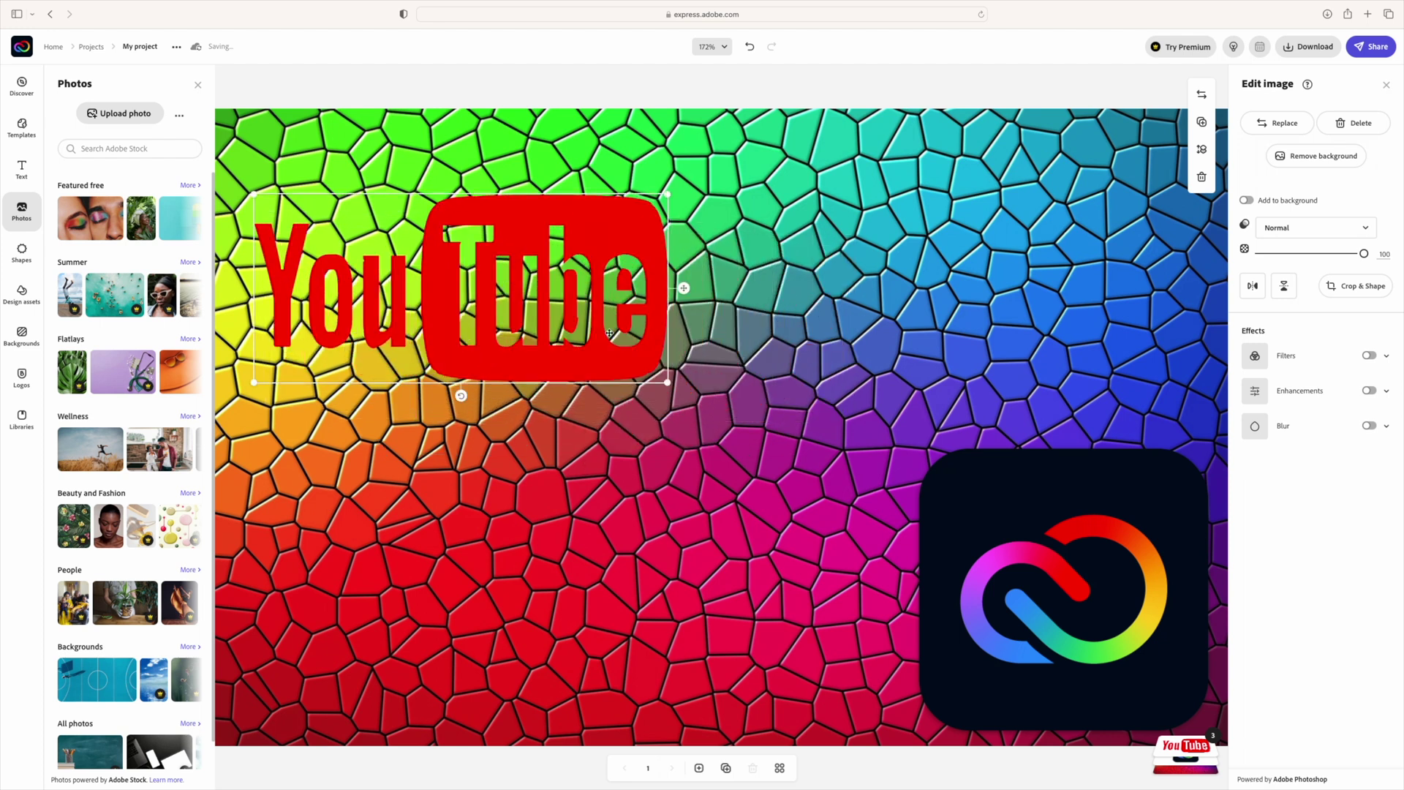
mouse_move(667, 381)
left_mouse_down()
mouse_move(756, 417)
mouse_move(642, 371)
left_mouse_up()
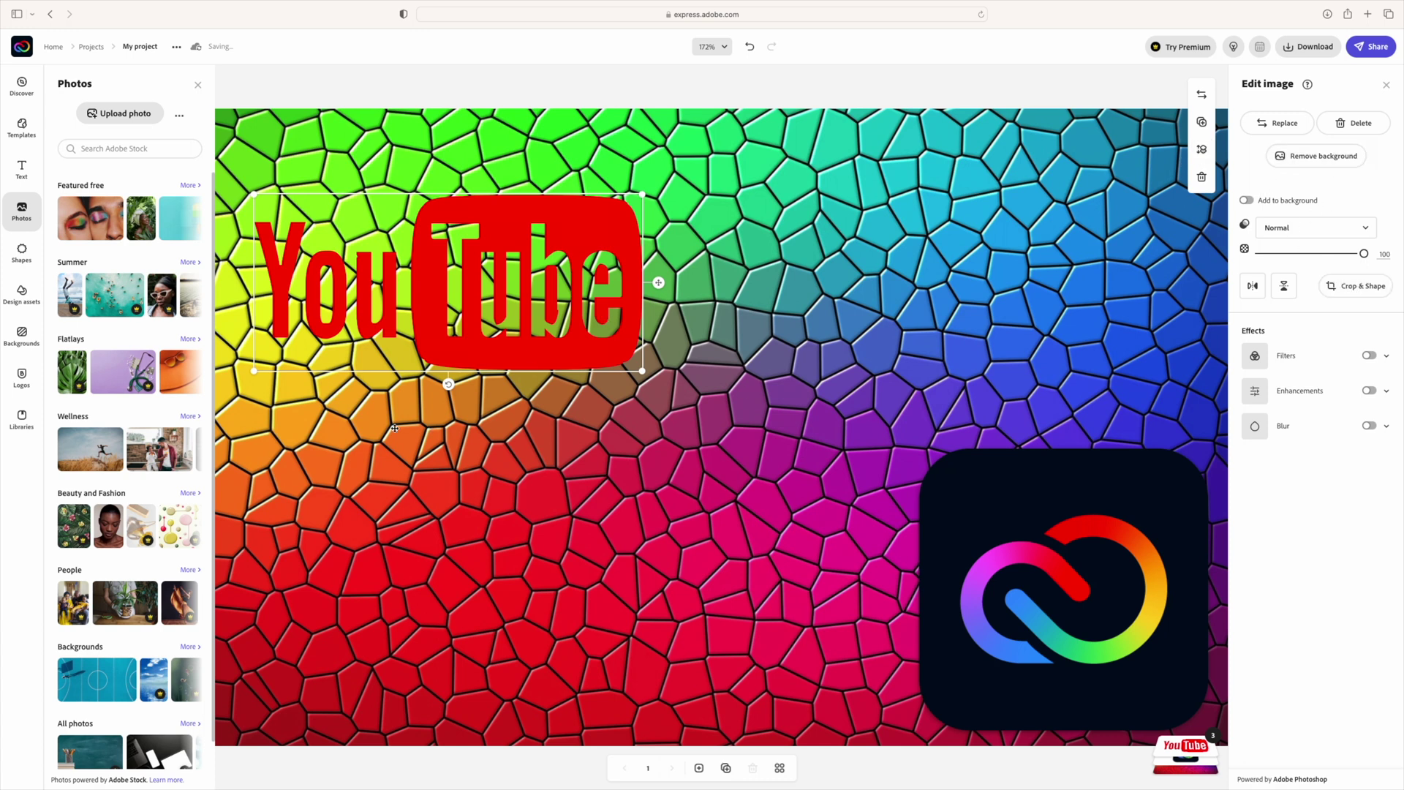
left_click(439, 402)
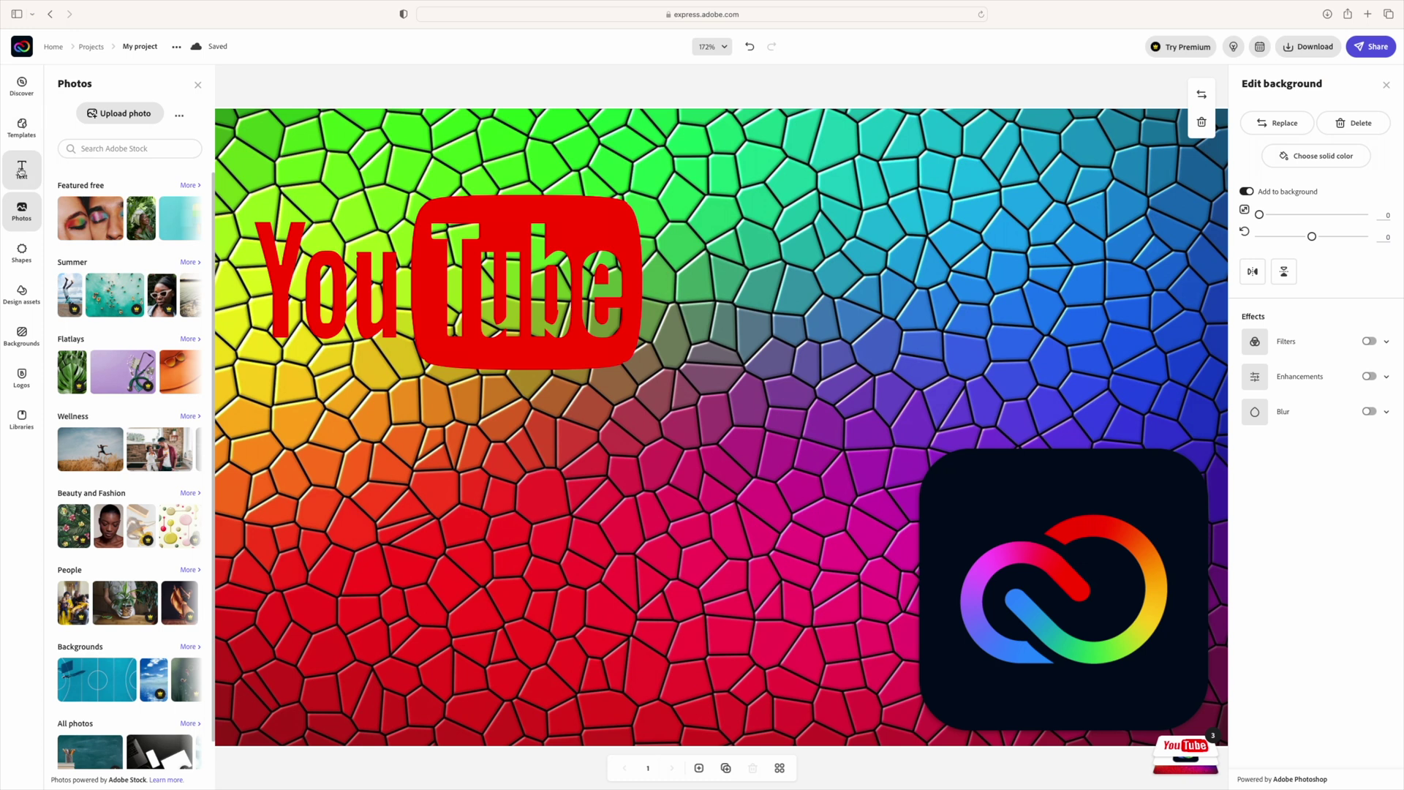
- Add a solid square from the basic shapes and delete the duplicate square above the app icon
left_click(24, 255)
left_click(131, 231)
left_click(130, 232)
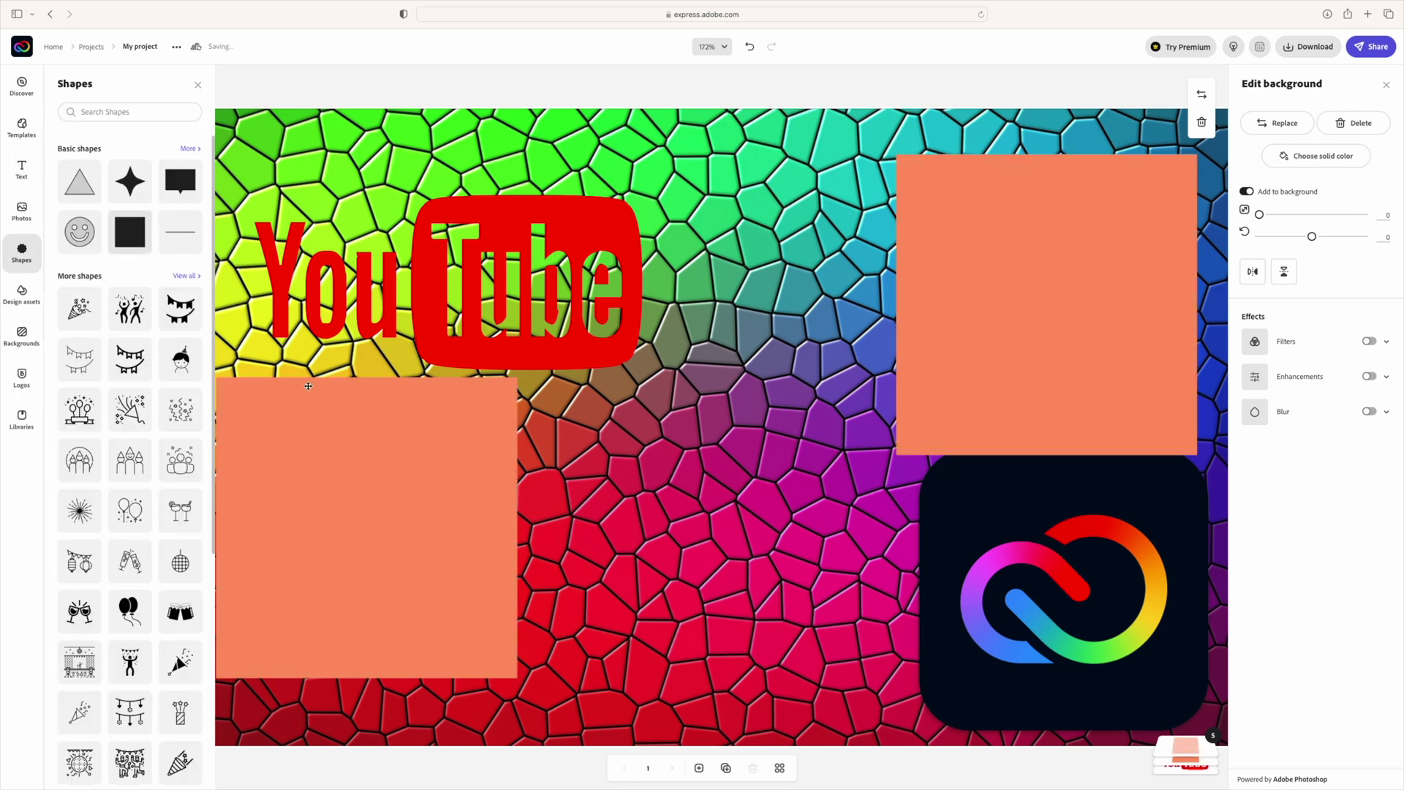
left_click(1085, 345)
key("Delete")
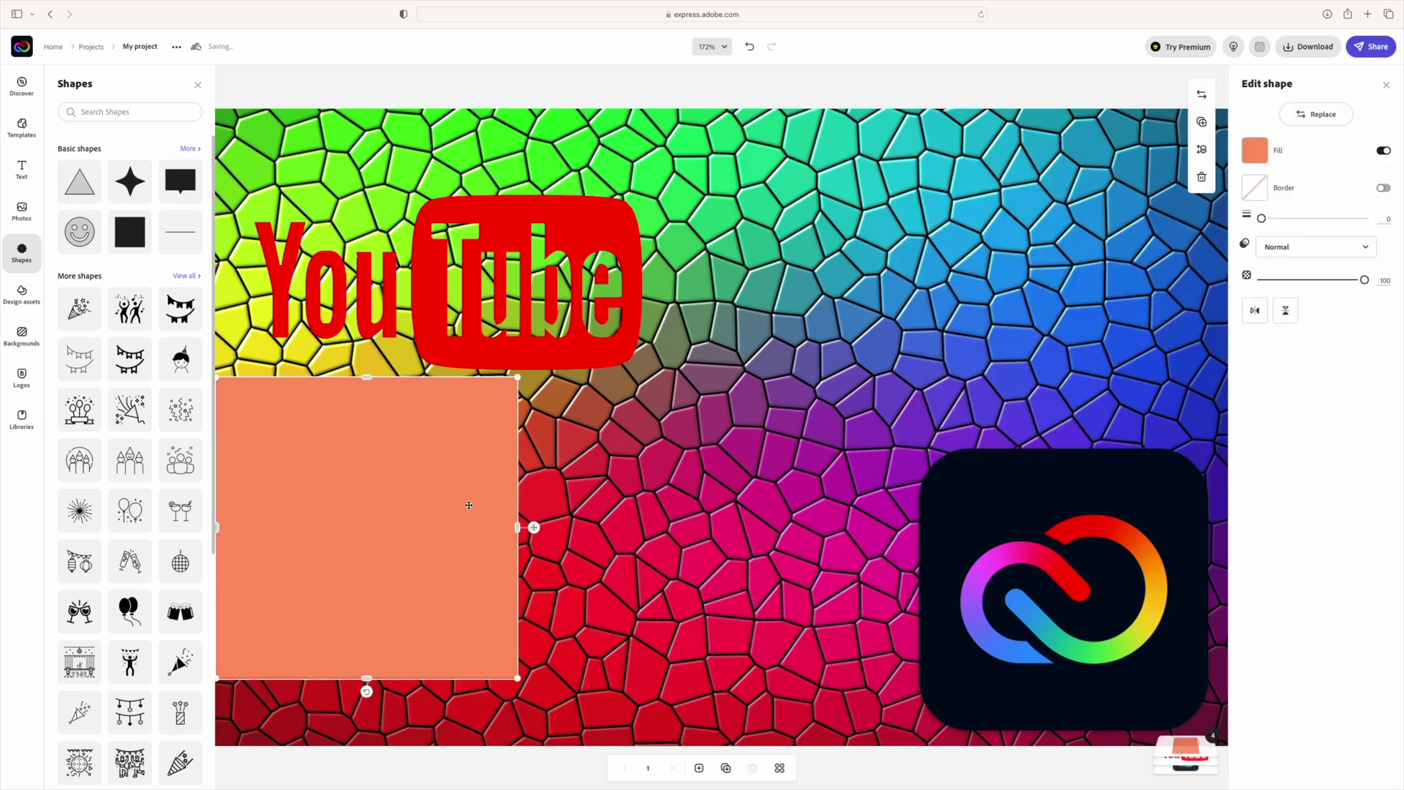
- Set the remaining square's fill colour to white
left_click(1259, 154)
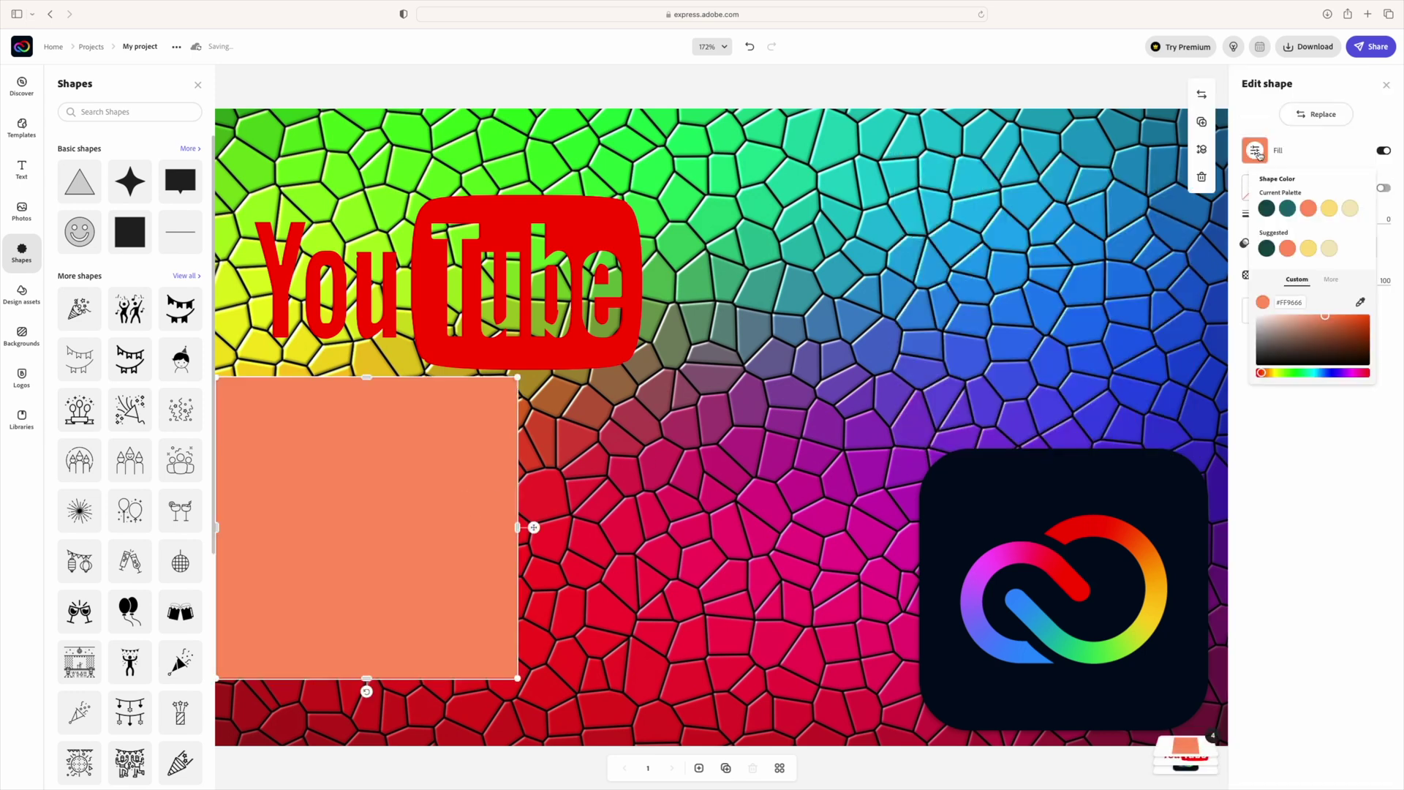
left_click_drag(1278, 336, 1224, 299)
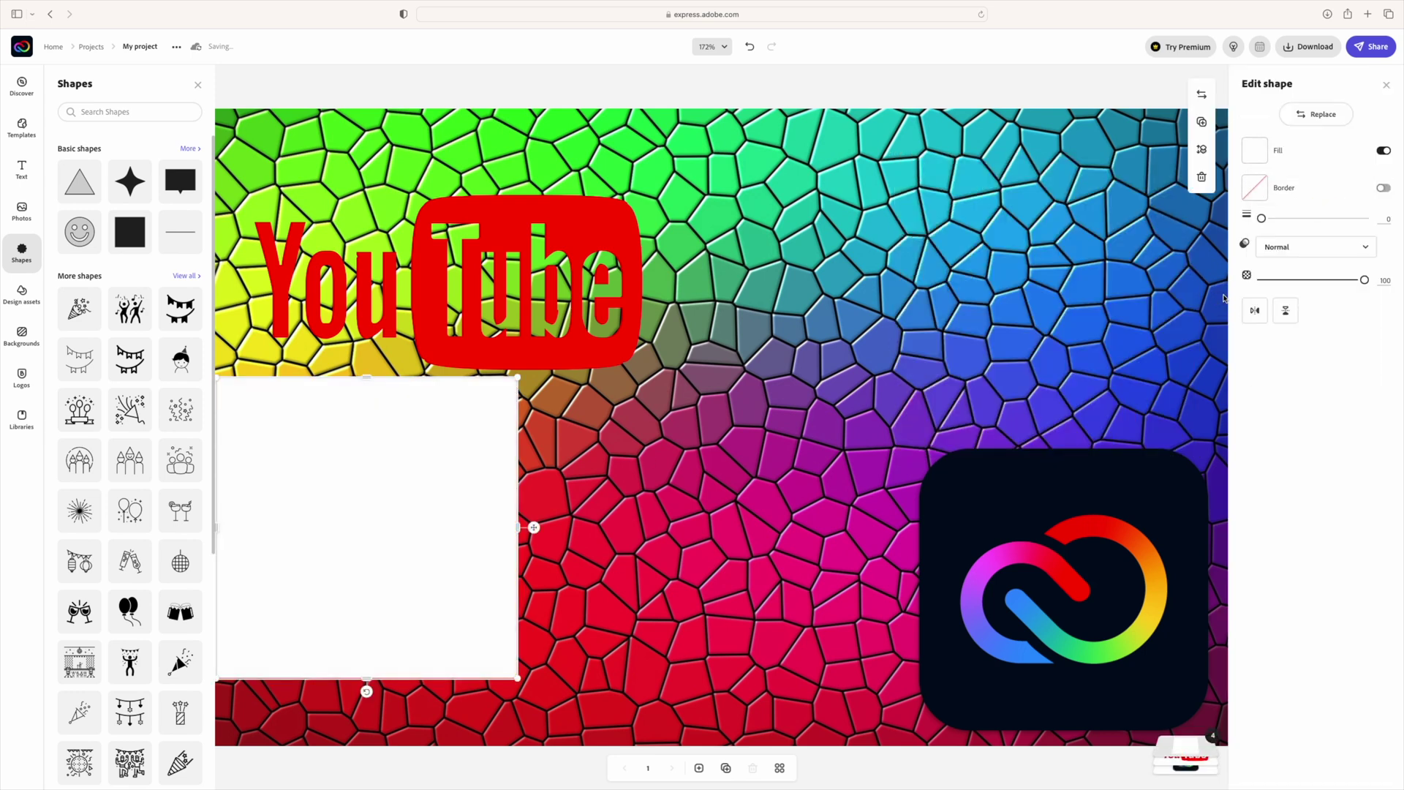
left_click(575, 521)
- Reshape the white square into a wide rectangle and move it over the YouTube logo, covering it completely
left_click(436, 489)
left_click_drag(517, 679, 636, 479)
left_click_drag(464, 483, 472, 306)
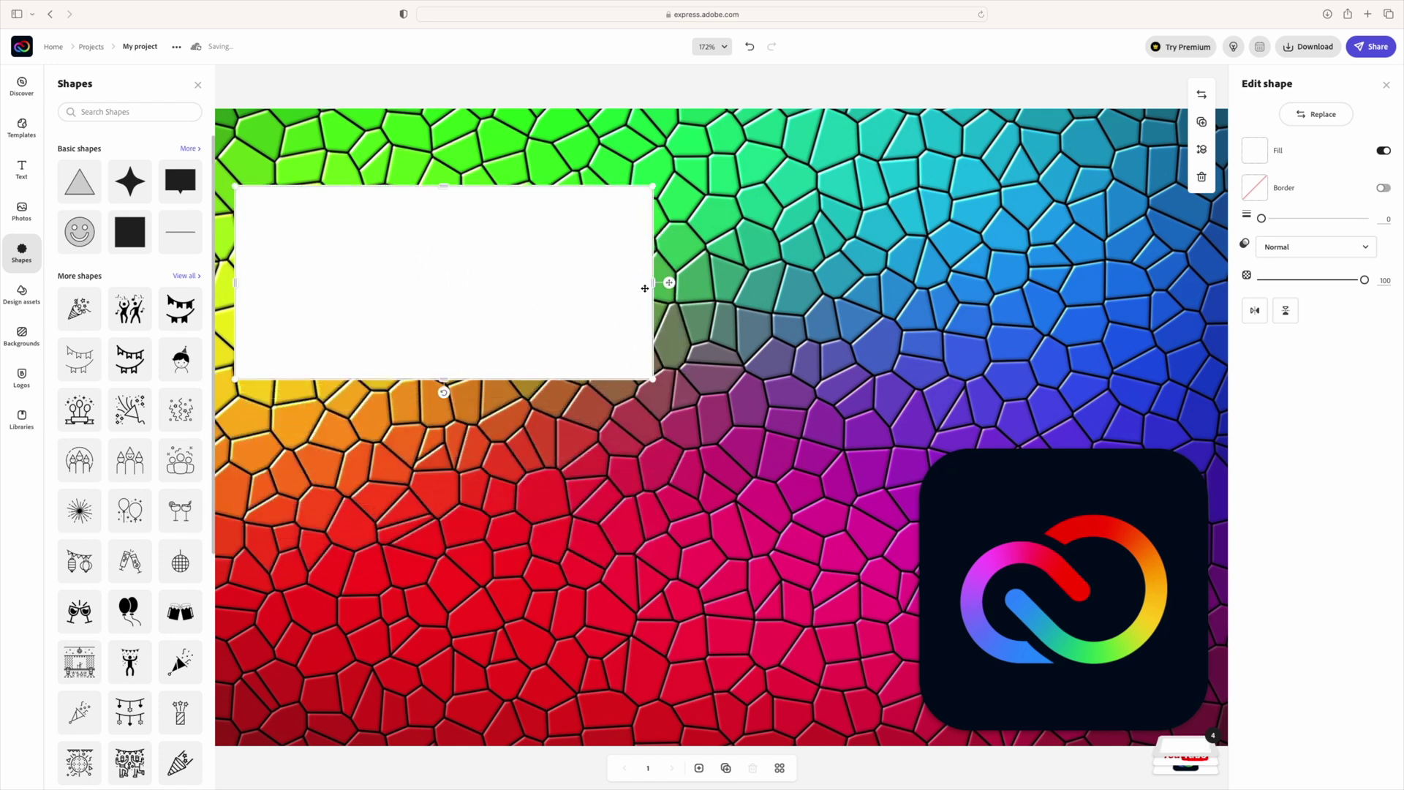
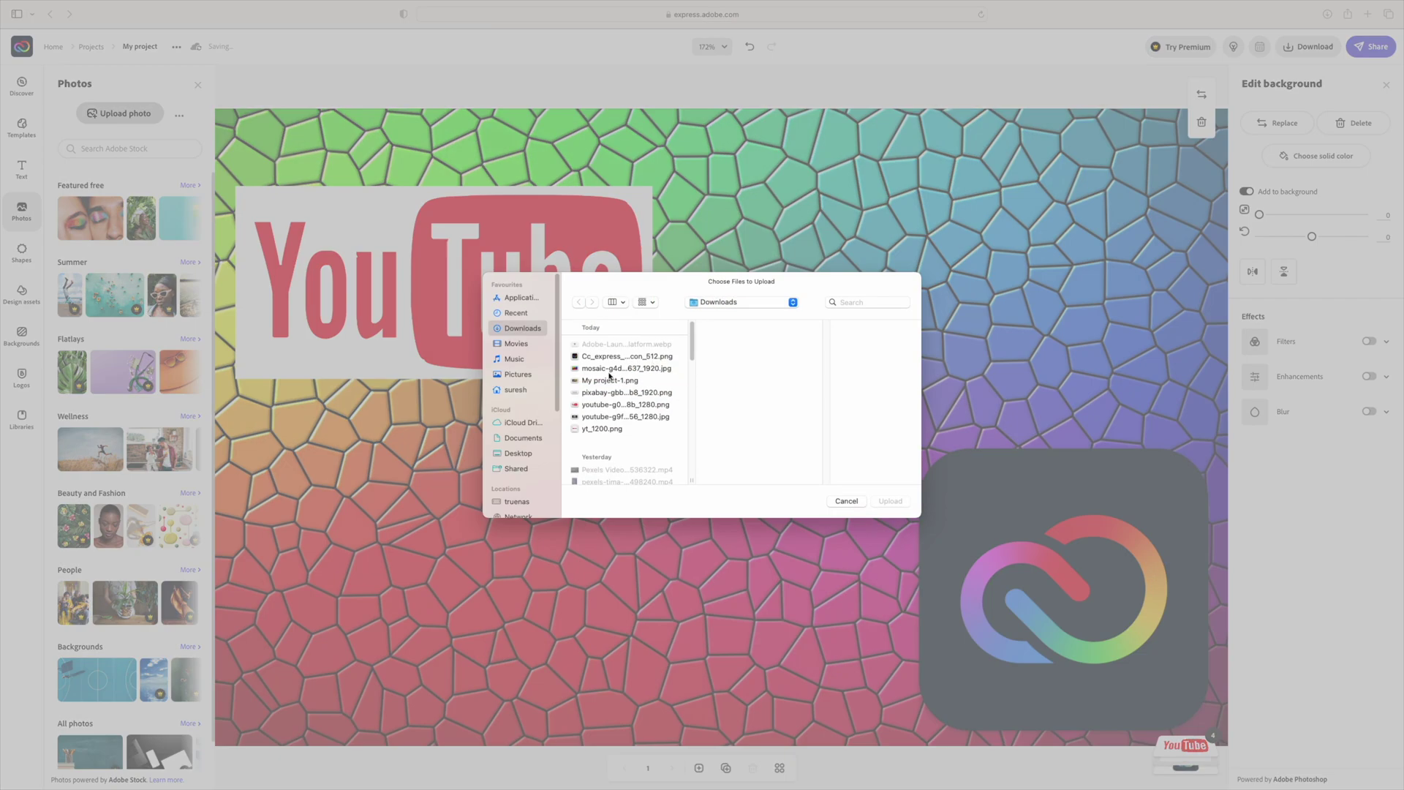
- Preview the image files in Downloads and upload the Pixabay logo, pixabay-gbb2c4e3b8_1920.png
left_click(610, 379)
left_click(629, 404)
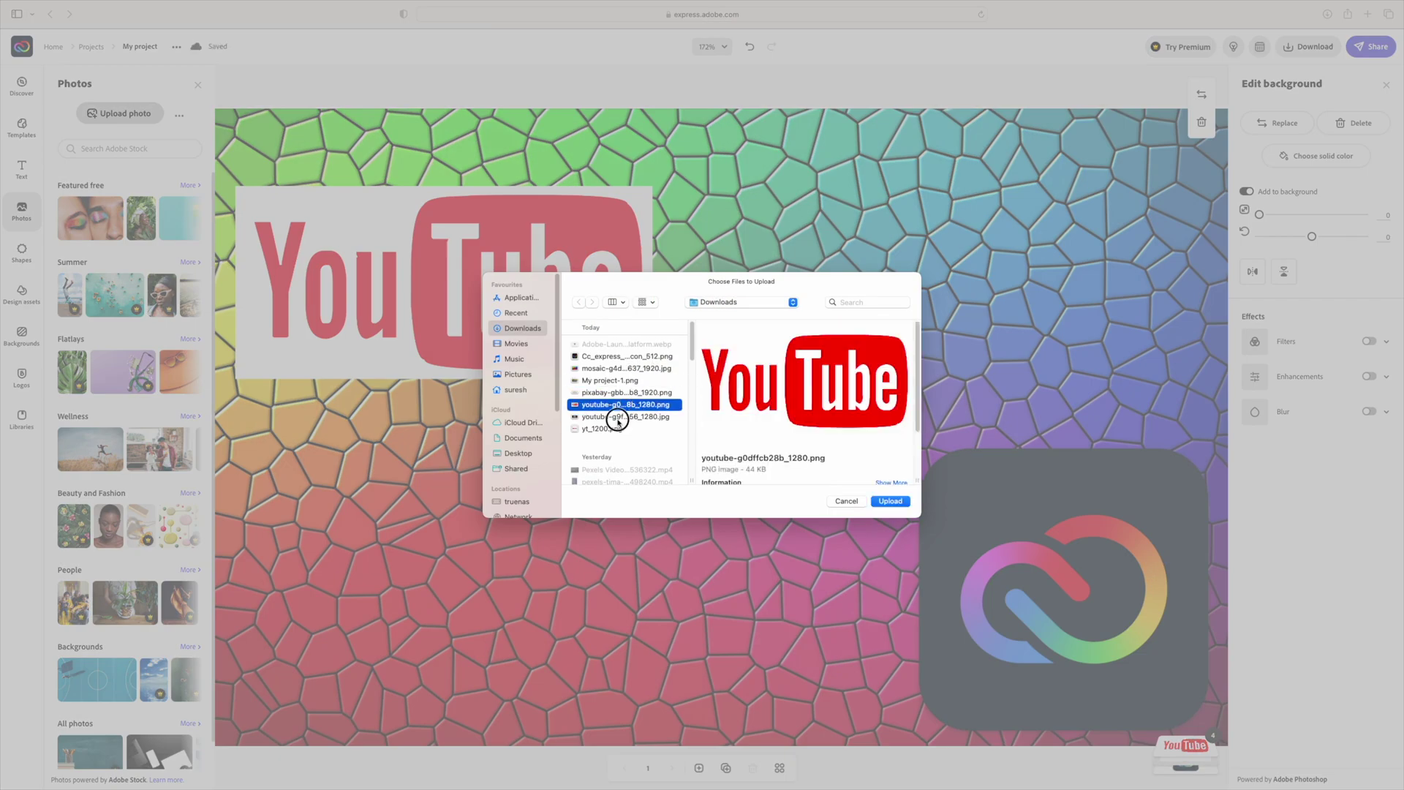
left_click(618, 417)
left_click(613, 429)
left_click(623, 405)
left_click(629, 393)
left_click(631, 381)
left_click(634, 369)
left_click(634, 361)
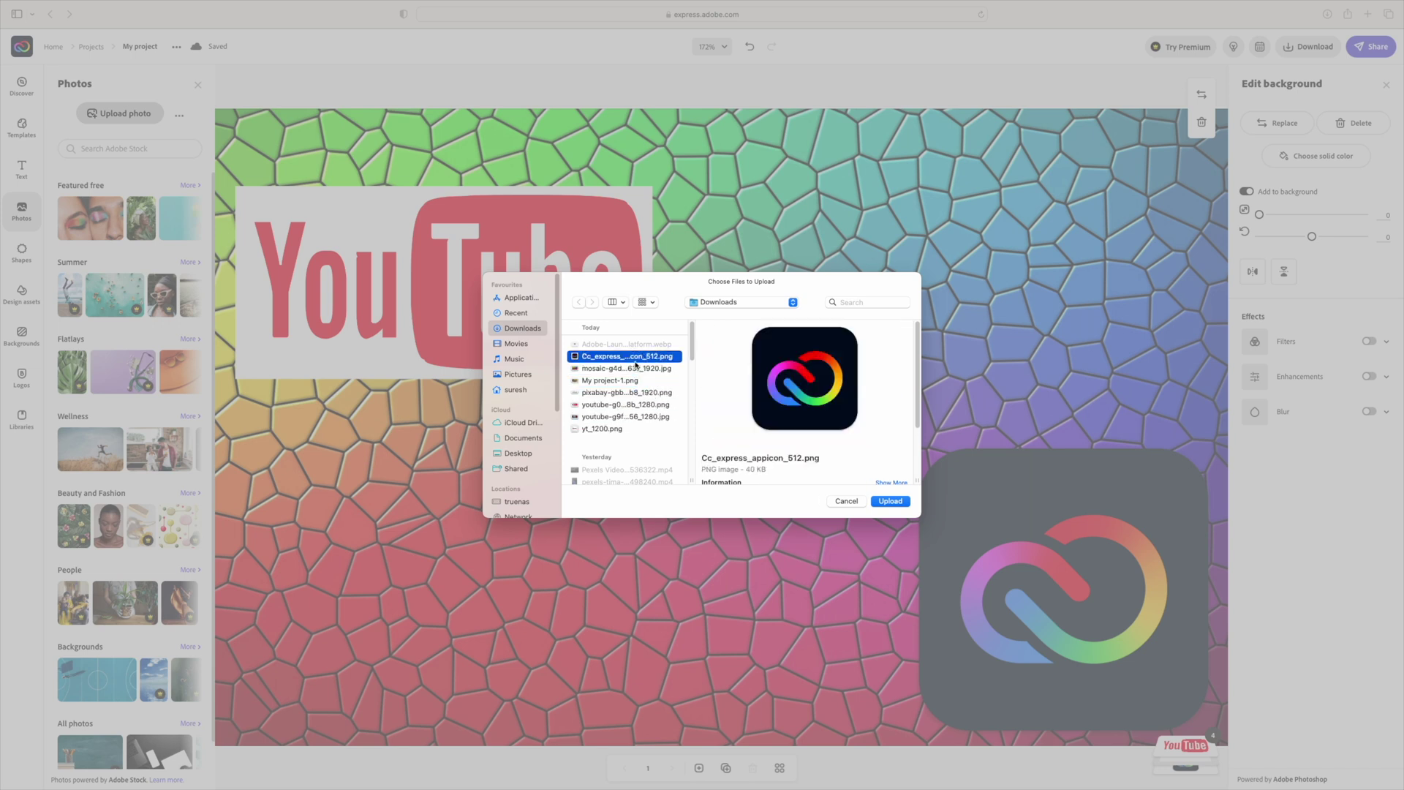
left_click(631, 393)
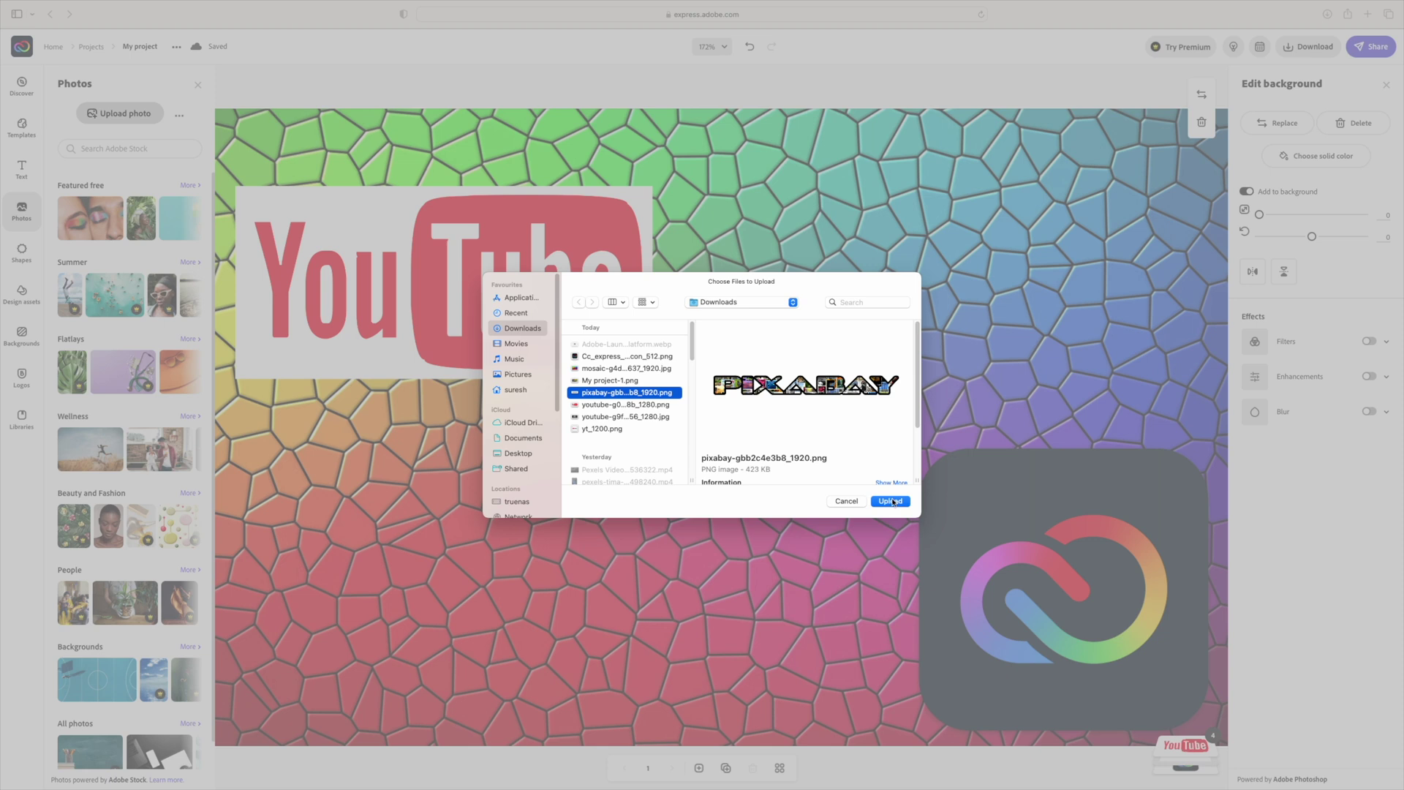
left_click(891, 502)
- Shrink the Pixabay logo until it clears the app icon and place it along the canvas's lower-left area
left_click_drag(749, 450, 736, 588)
left_click(996, 588)
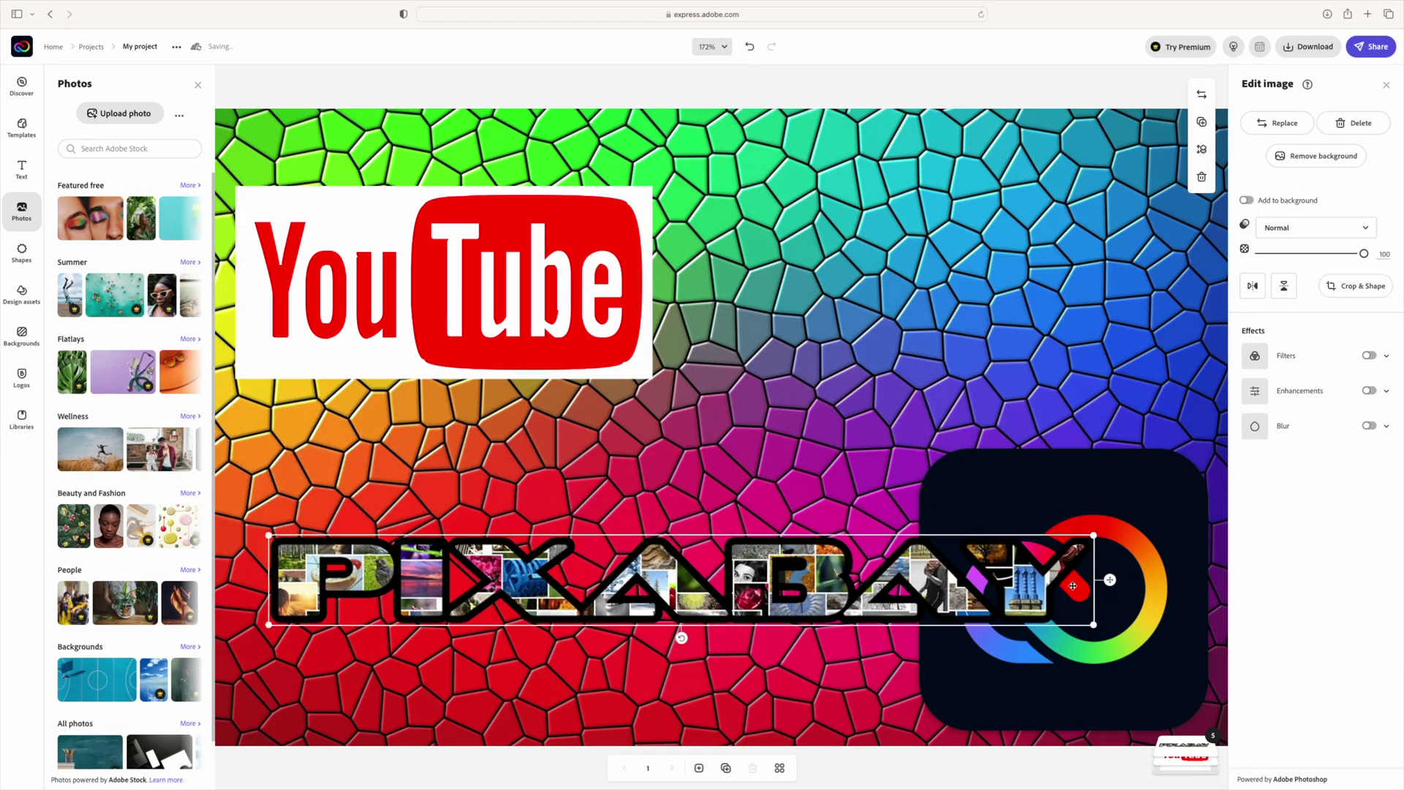
left_click_drag(1058, 623, 850, 600)
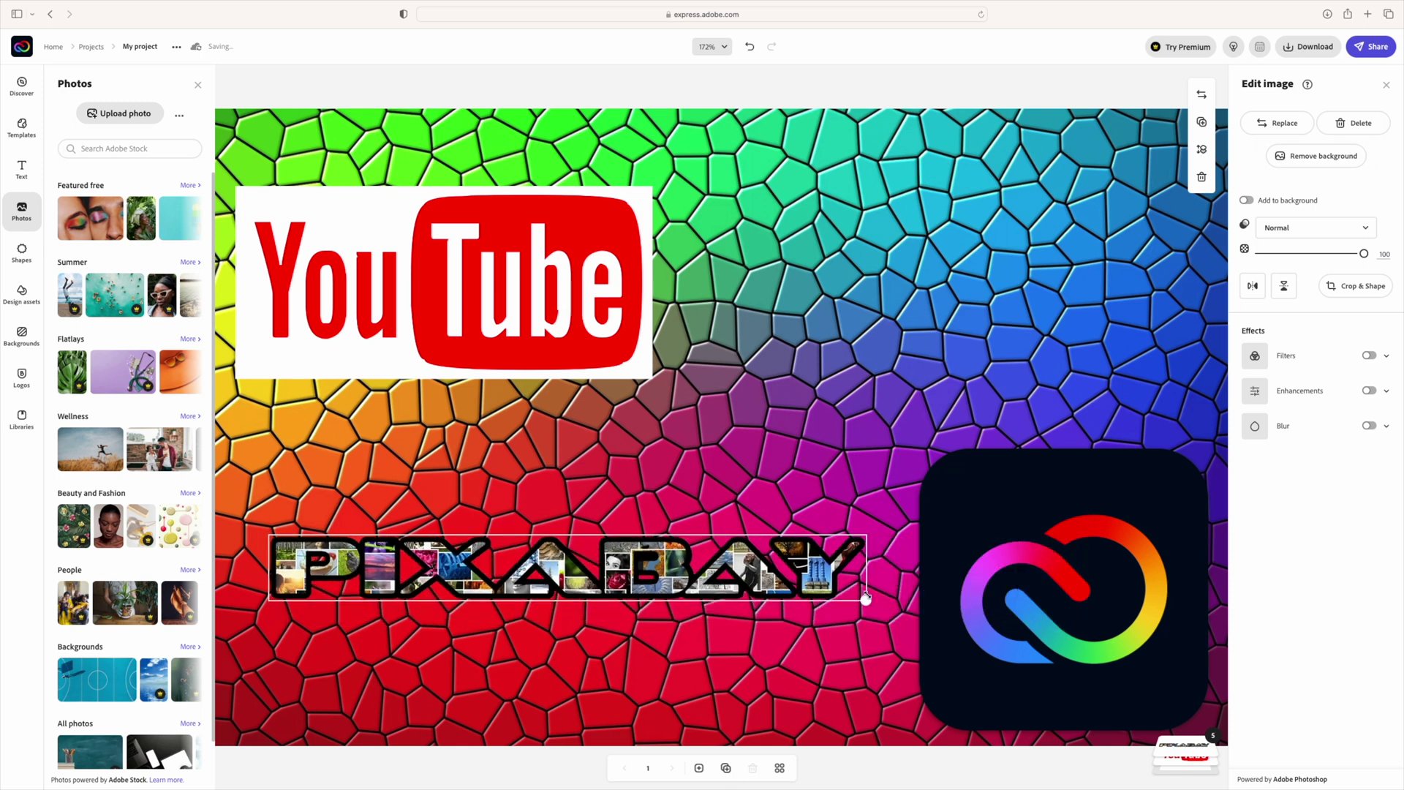
left_click_drag(608, 582, 601, 664)
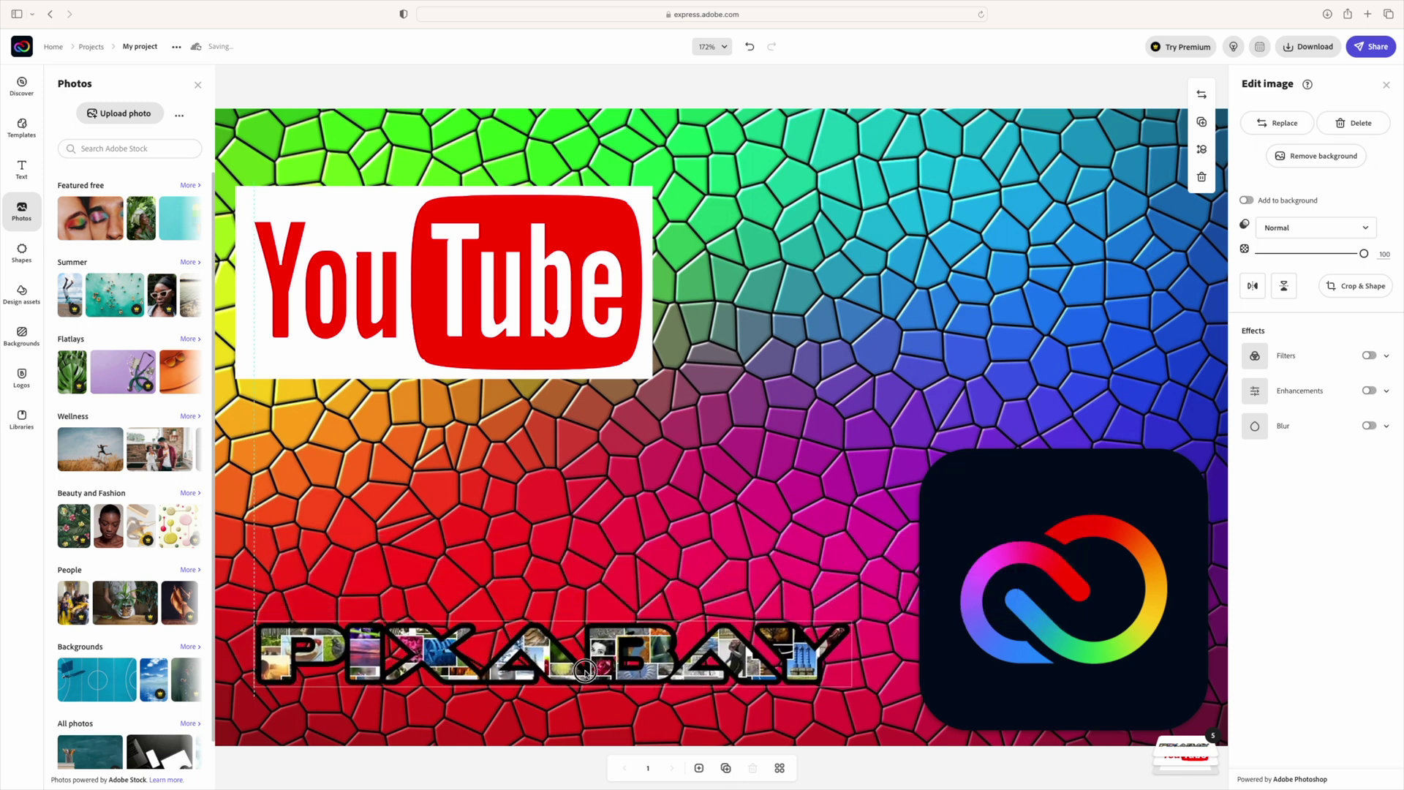
left_click(648, 586)
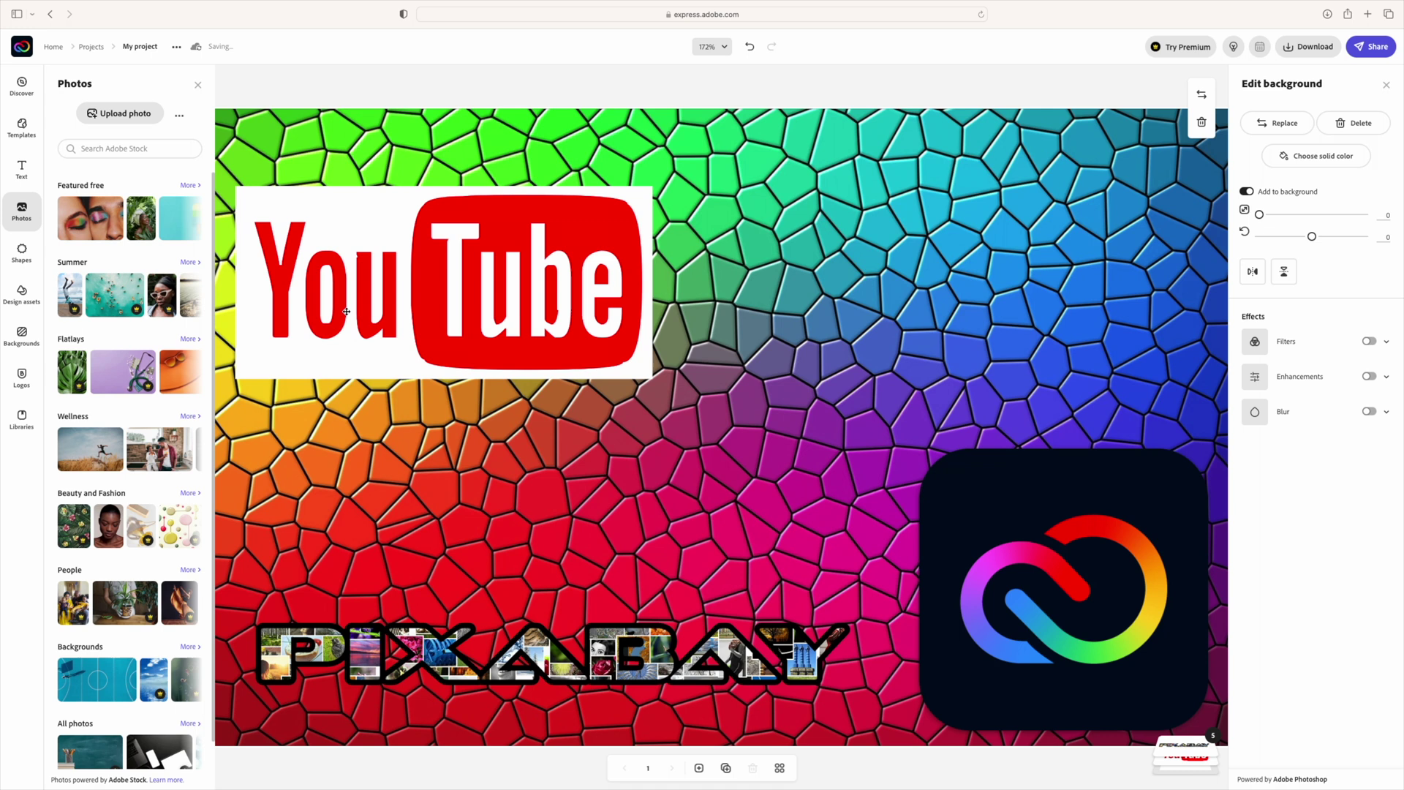
- Group the YouTube logo with its white backing rectangle
left_click(267, 208)
left_click(245, 205)
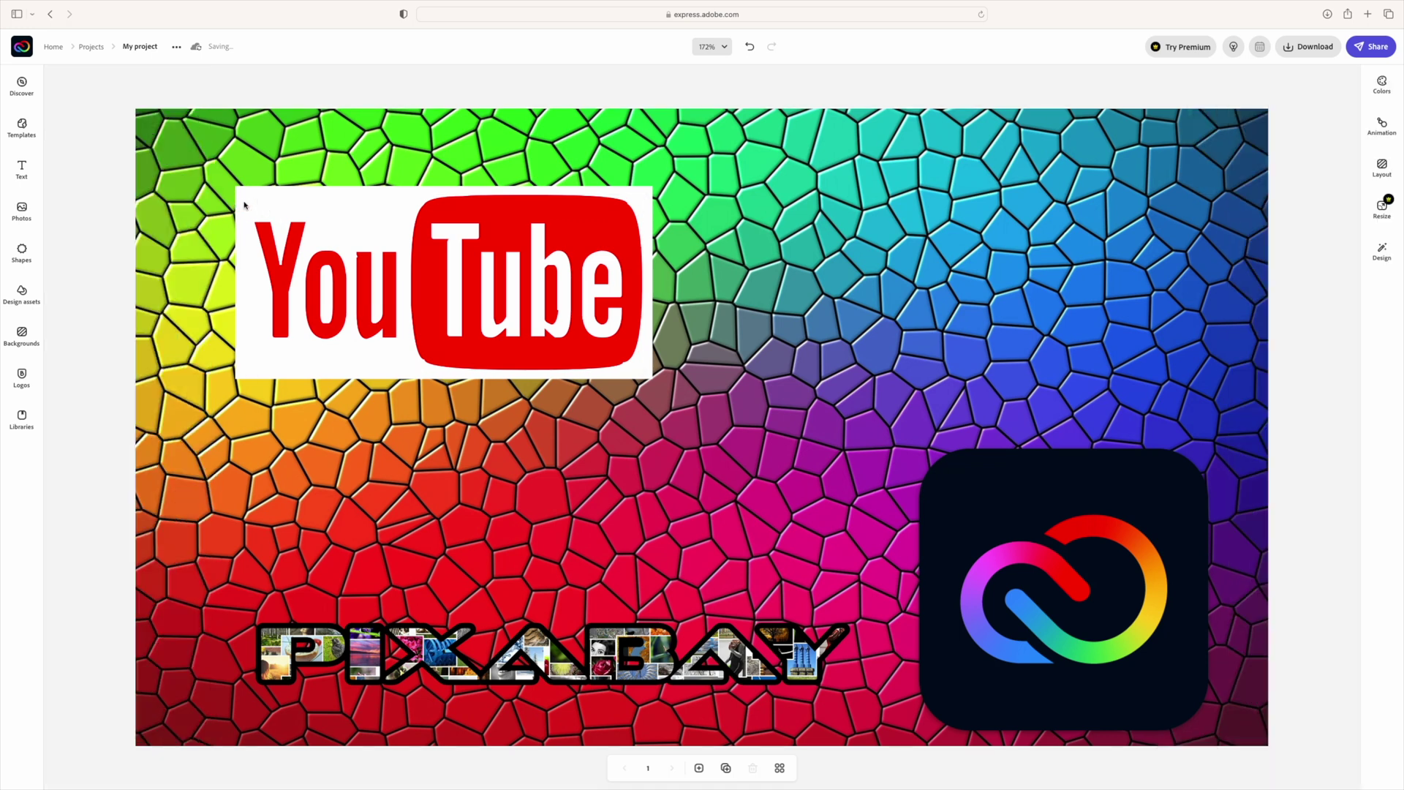
left_click(472, 313, "shift")
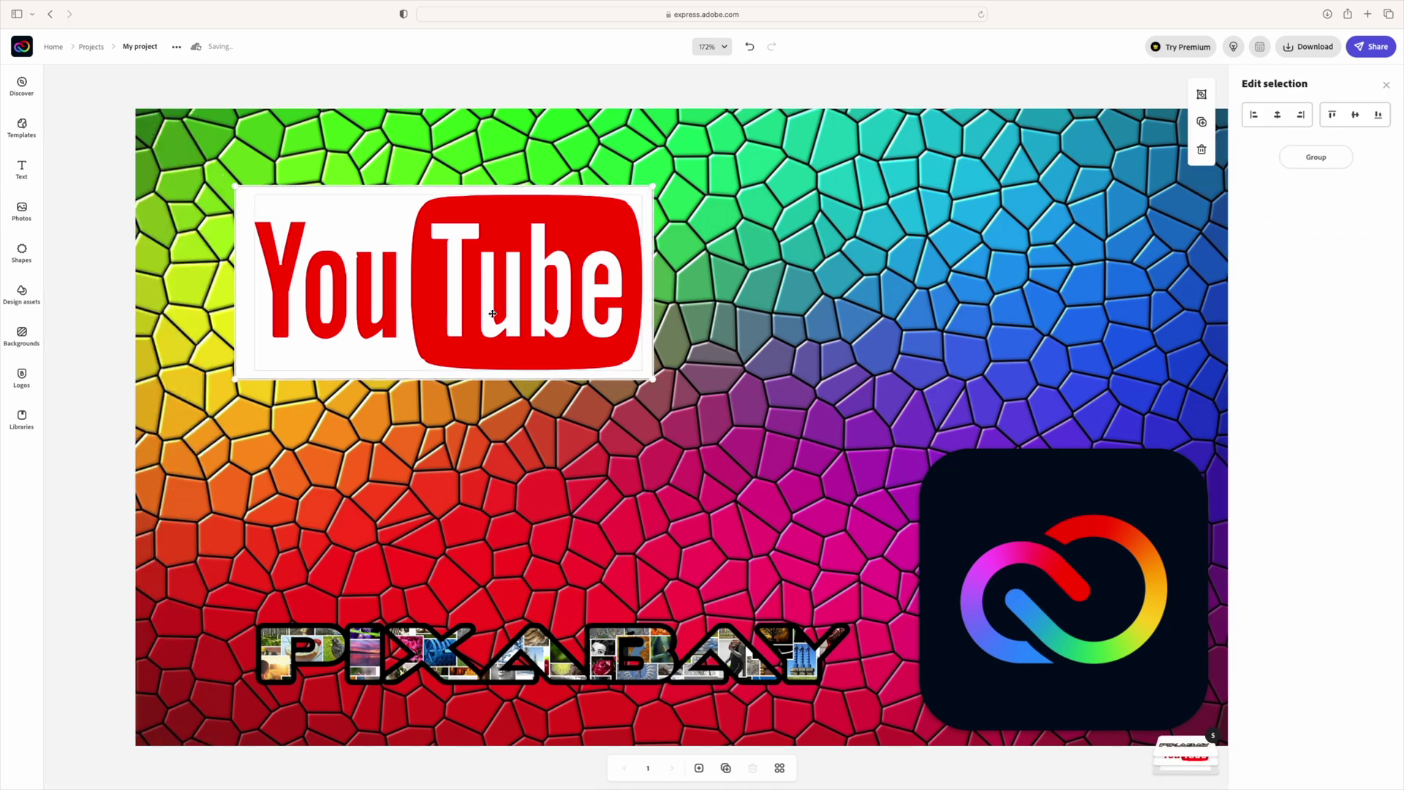
left_click(1324, 159)
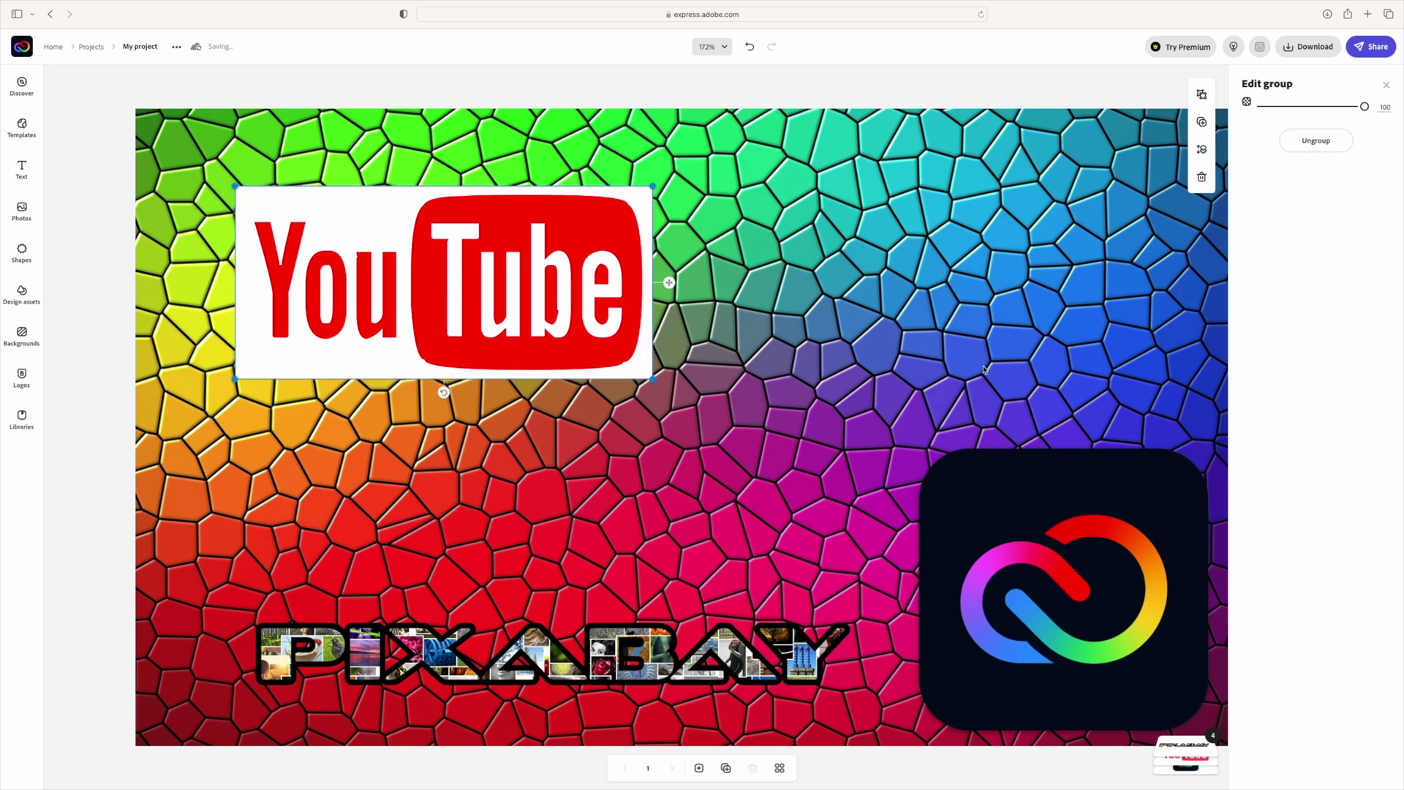
- Move the YouTube group down to sit just above the Pixabay logo, beside the app icon
left_click_drag(490, 272, 560, 395)
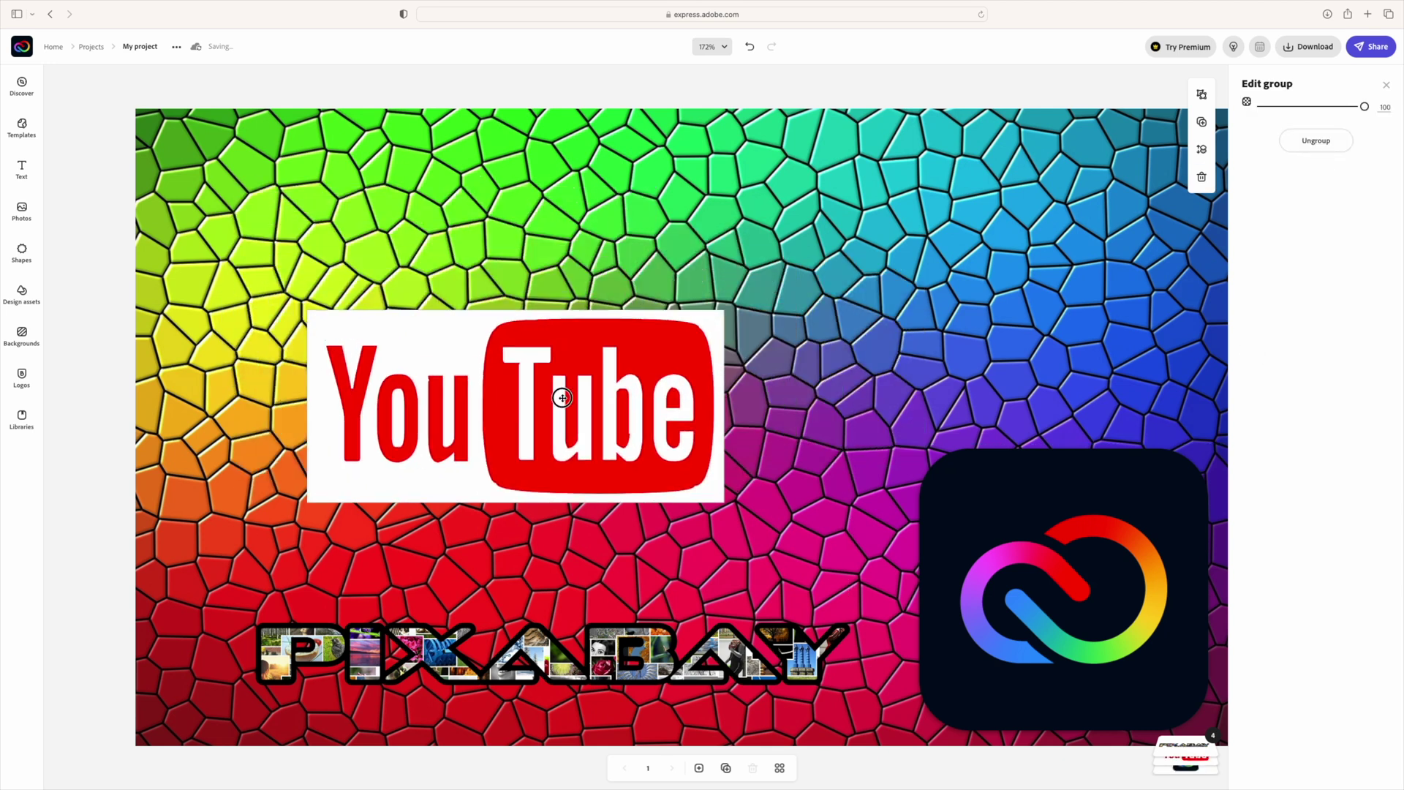
left_click(642, 446)
mouse_move(614, 446)
left_mouse_down()
mouse_move(439, 407)
mouse_move(621, 453)
left_mouse_up()
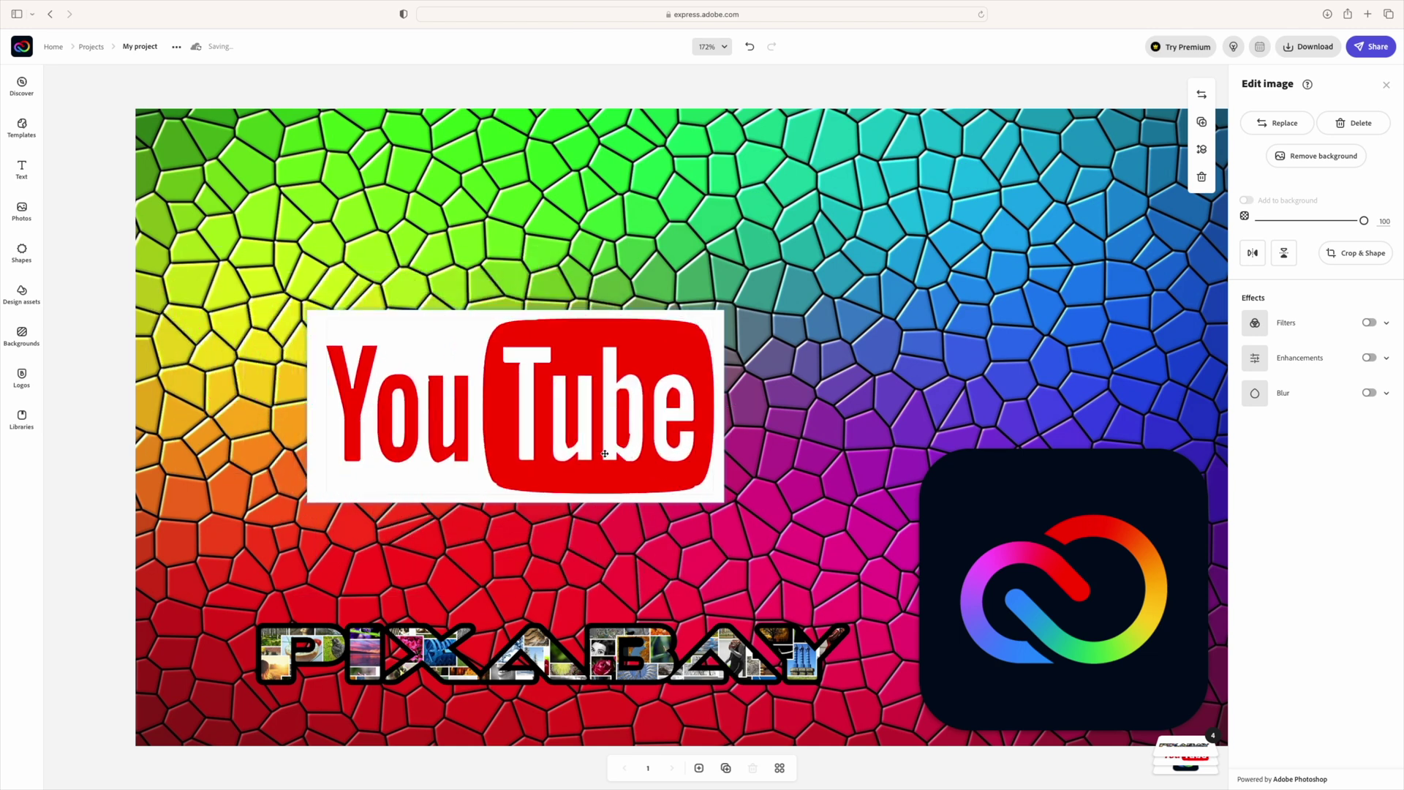
left_click(293, 503)
left_click_drag(313, 471, 441, 551)
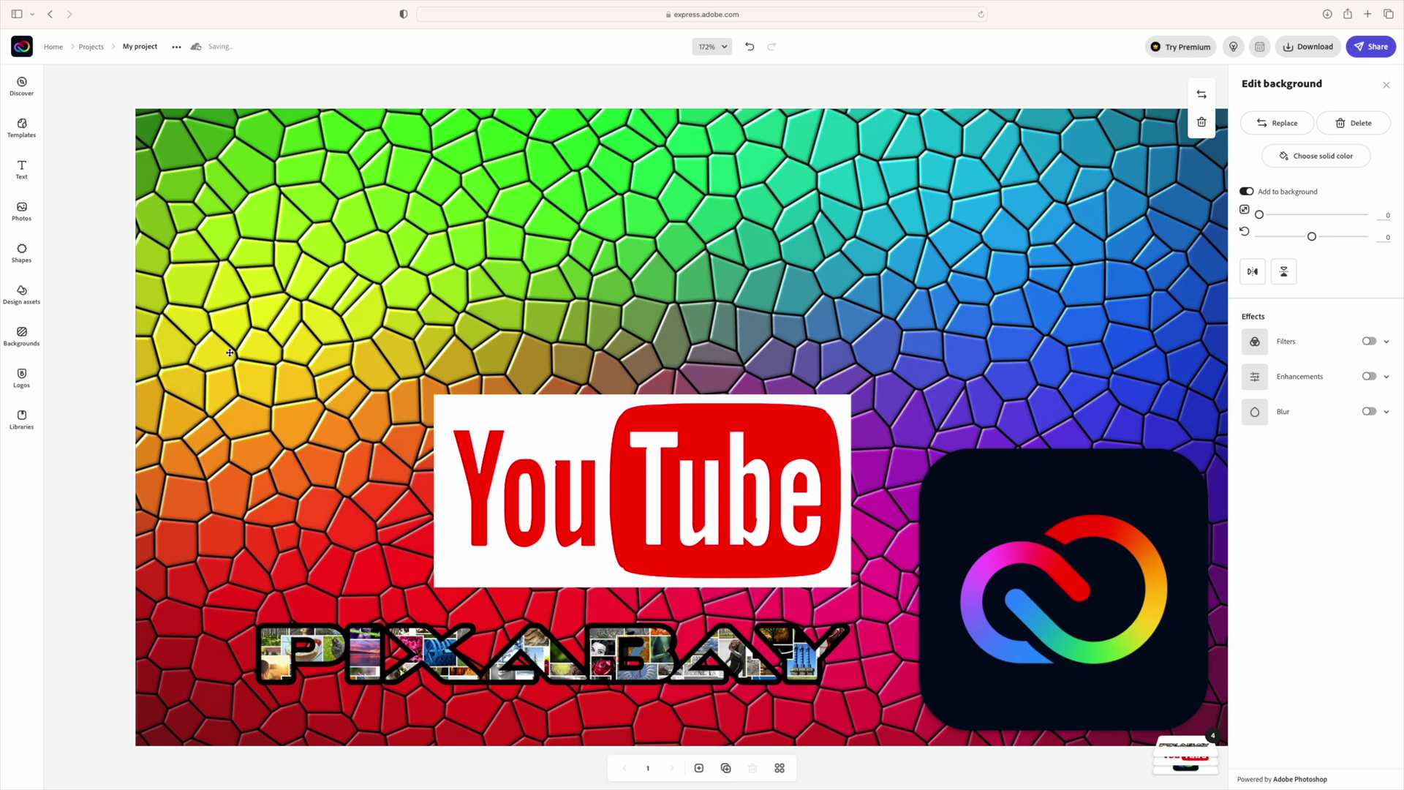
- Paste the circular portrait photo and shrink it slightly in the canvas's upper-left corner
key("super+v")
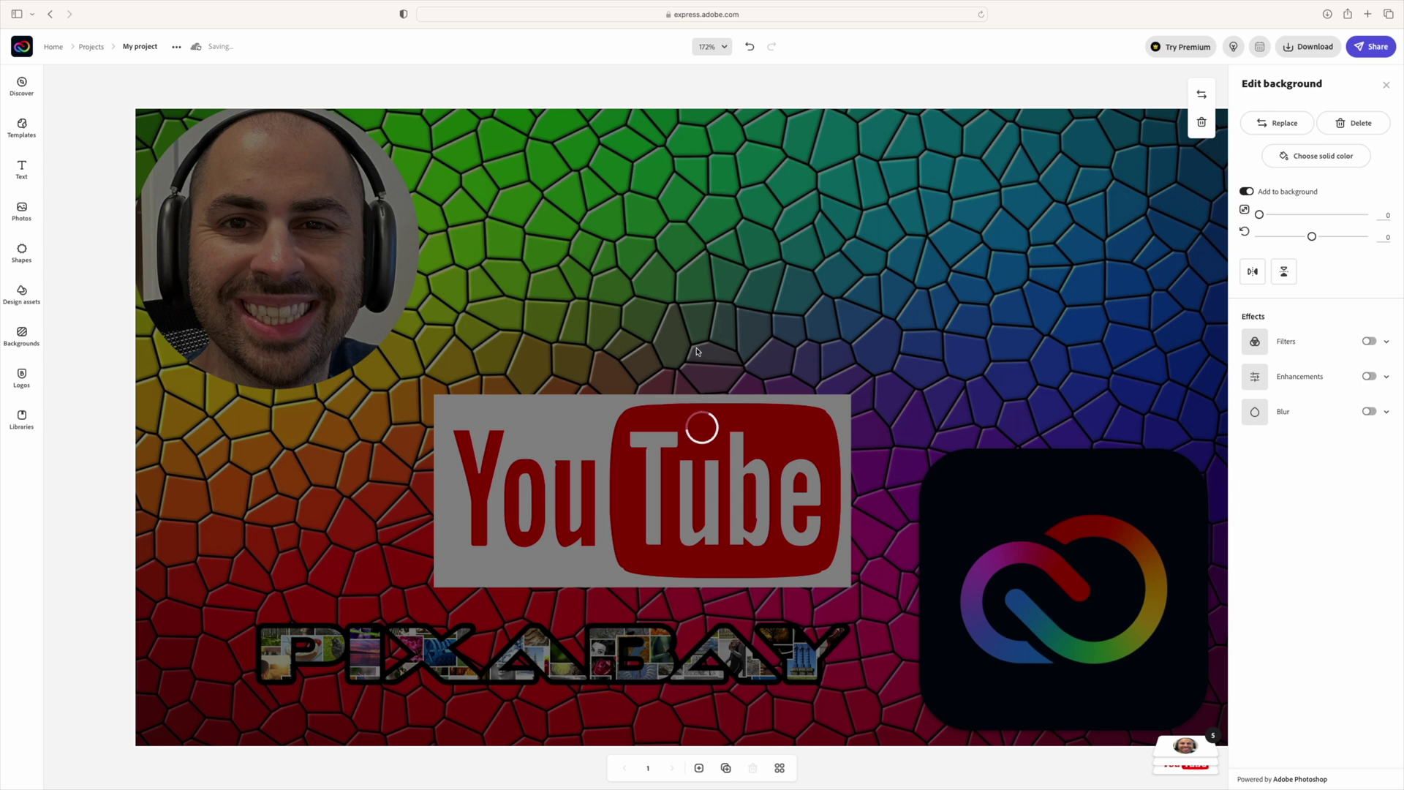
left_click(378, 337)
left_click_drag(423, 394, 306, 303)
left_click(114, 293)
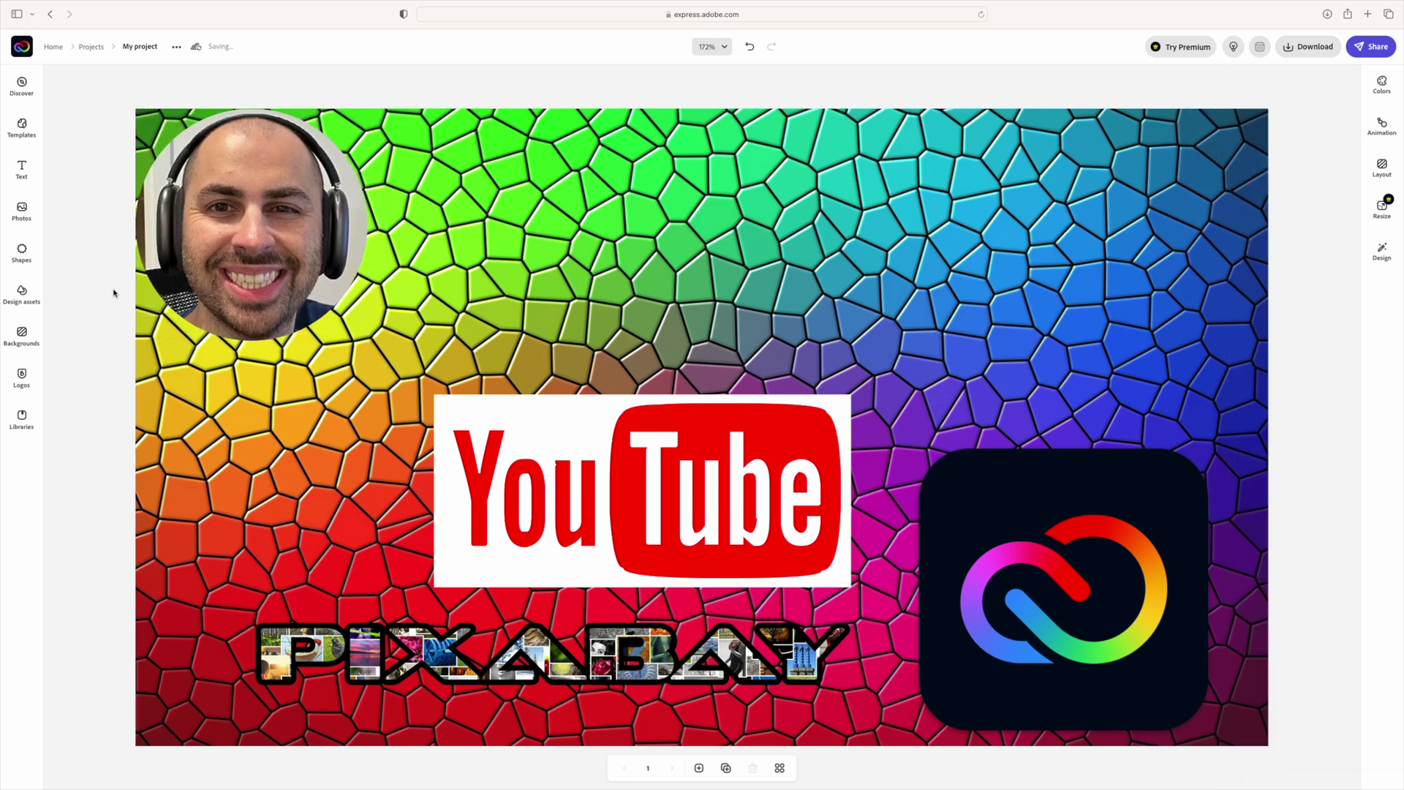
- Move the YouTube group to the canvas's left edge under the portrait and tilt the Pixabay logo upward to the right below it
left_click(665, 497)
left_click_drag(699, 484, 486, 472)
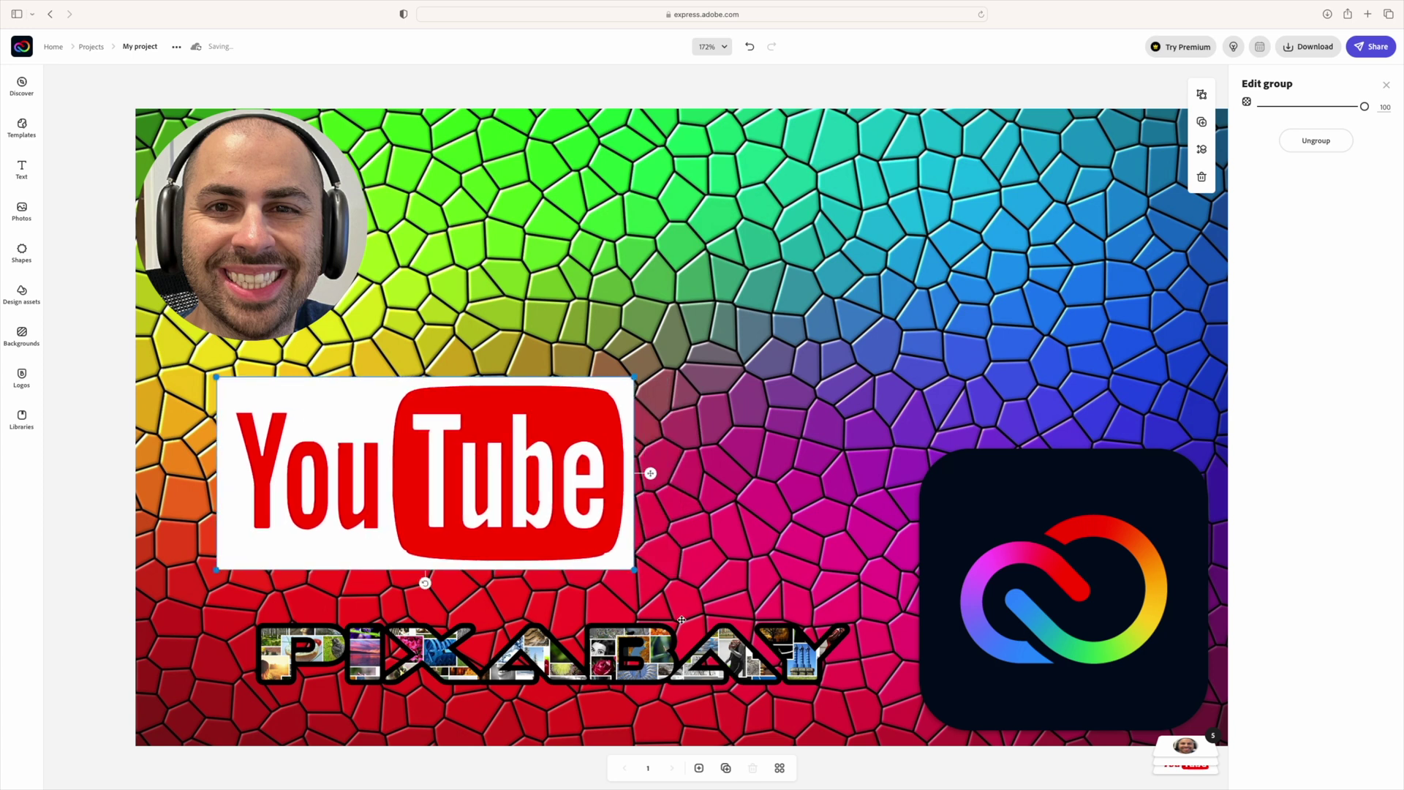
left_click(785, 669)
mouse_move(553, 700)
left_mouse_down()
mouse_move(580, 707)
mouse_move(567, 721)
left_mouse_up()
left_click_drag(579, 667, 574, 617)
left_click(732, 497)
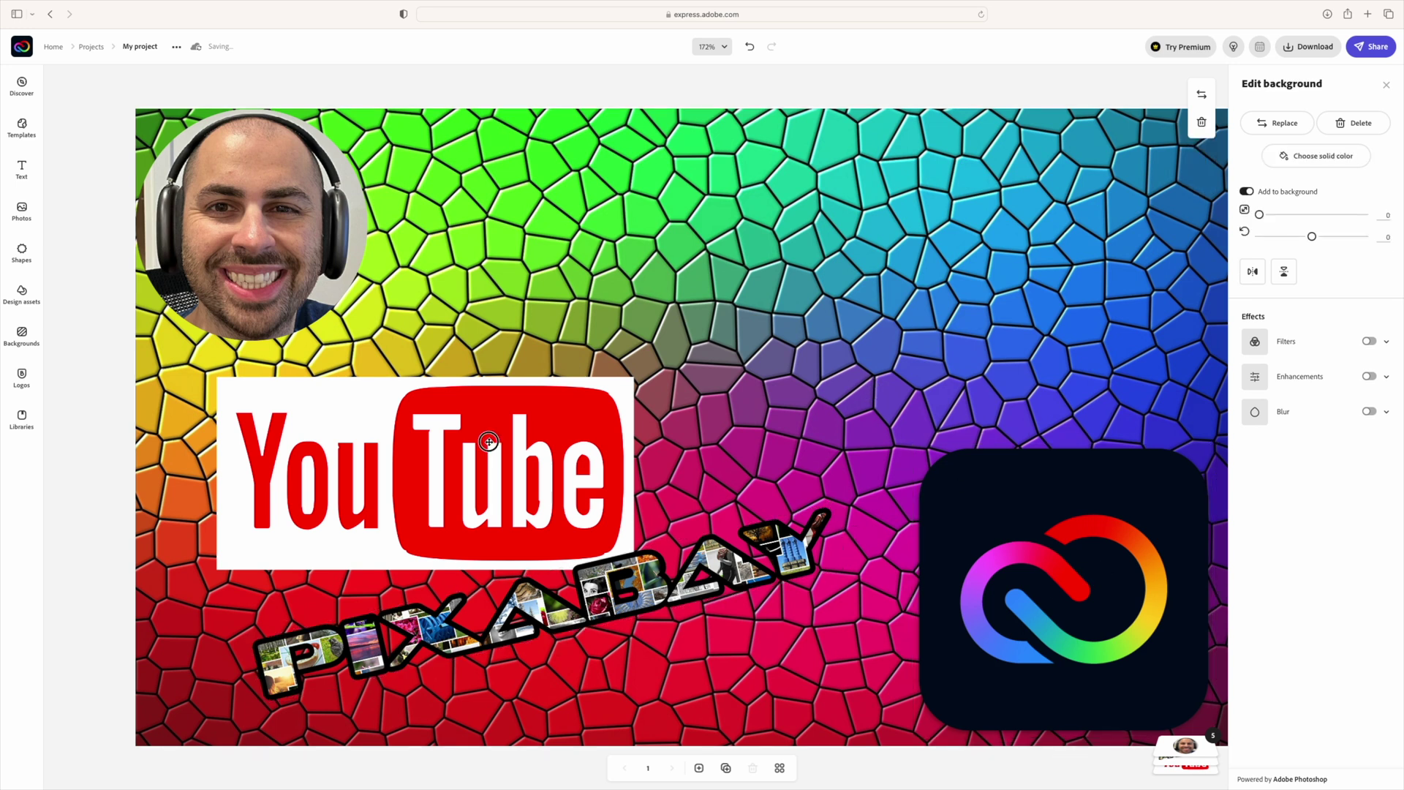
left_click_drag(490, 441, 429, 453)
mouse_move(517, 632)
left_mouse_down()
mouse_move(487, 649)
mouse_move(500, 650)
left_mouse_up()
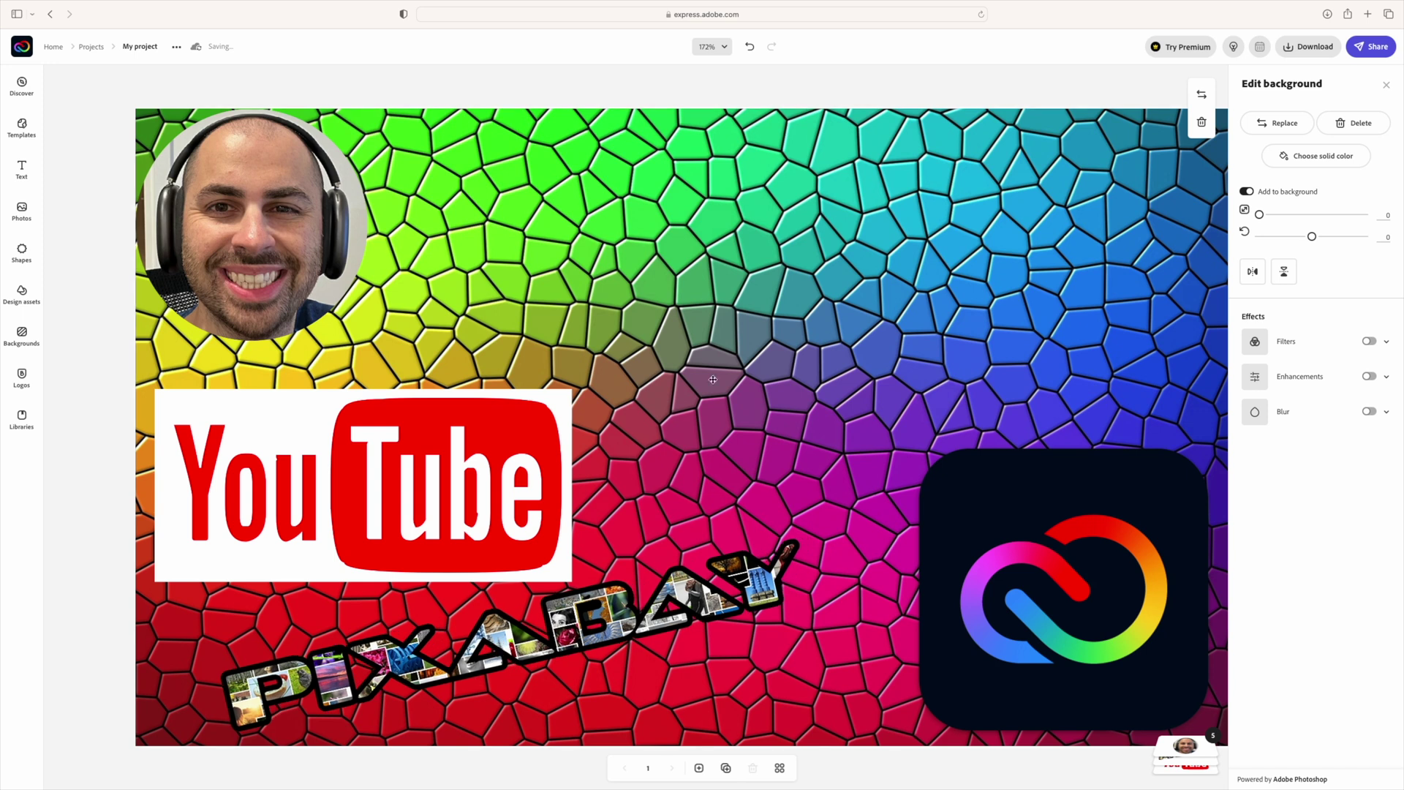
- Browse the text templates and add the "Breaking News" phrase design to the canvas's upper-right area
left_click(21, 170)
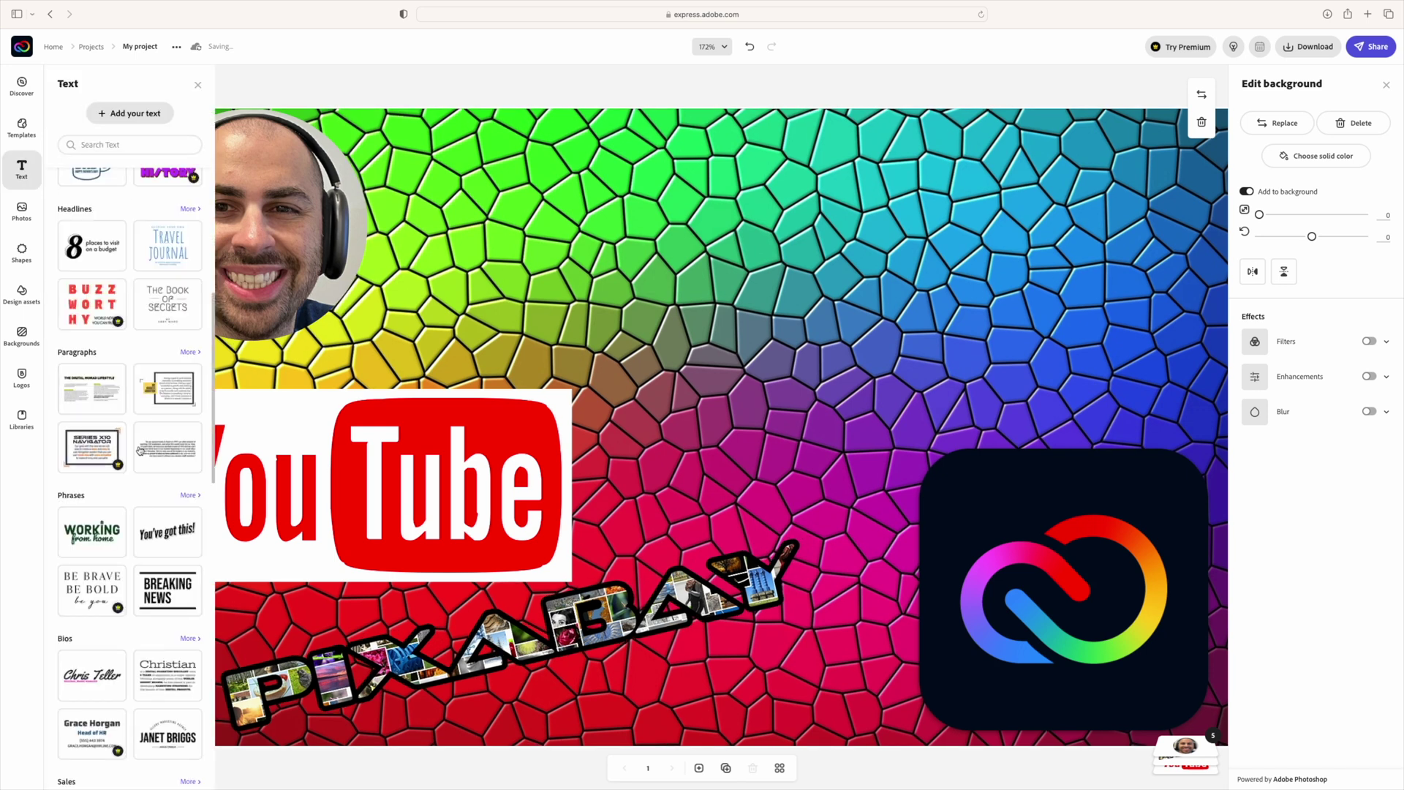
scroll(153, 491, "down", 5)
scroll(153, 491, "up", 2)
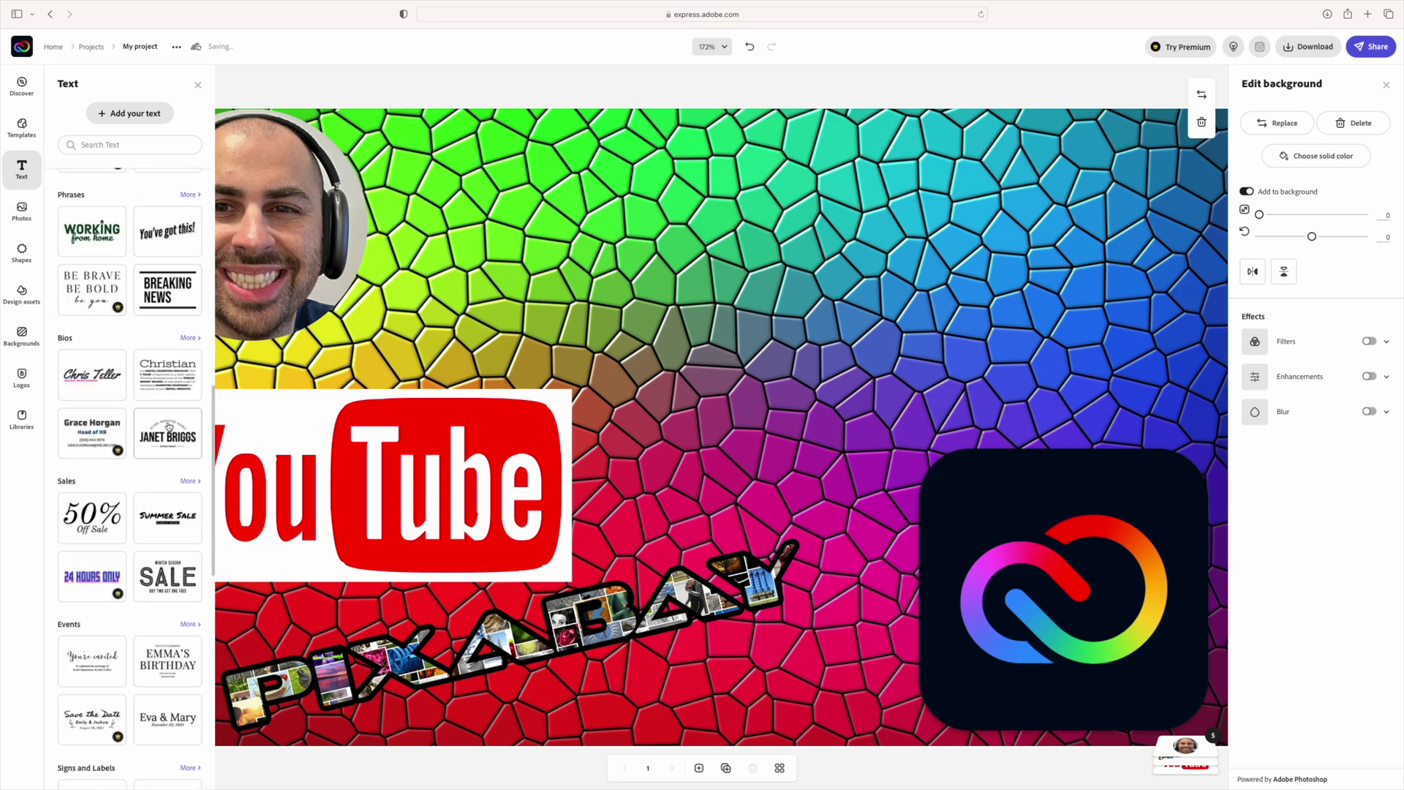
scroll(170, 426, "down", 3)
scroll(175, 423, "up", 5)
scroll(176, 411, "down", 5)
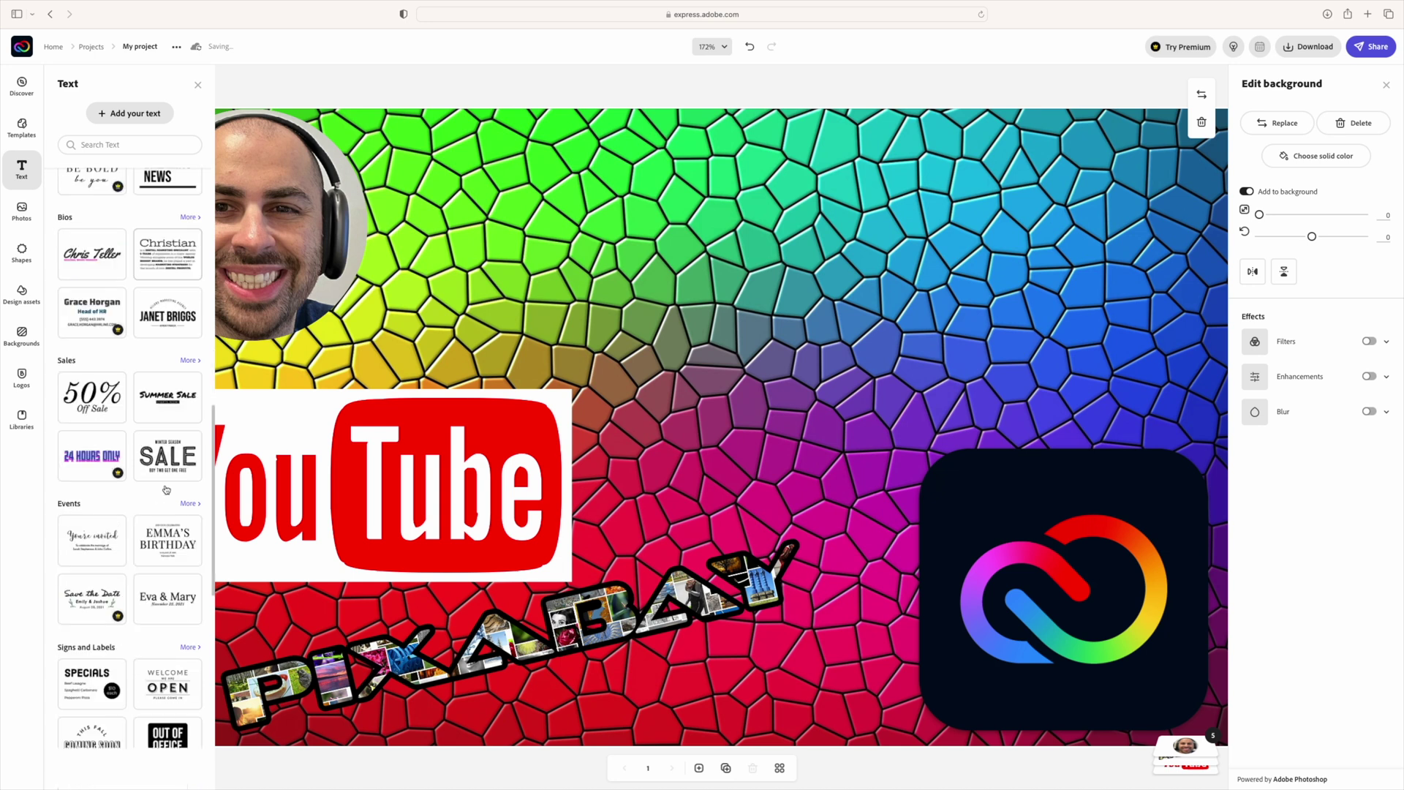
scroll(175, 414, "up", 5)
left_click_drag(228, 407, 966, 213)
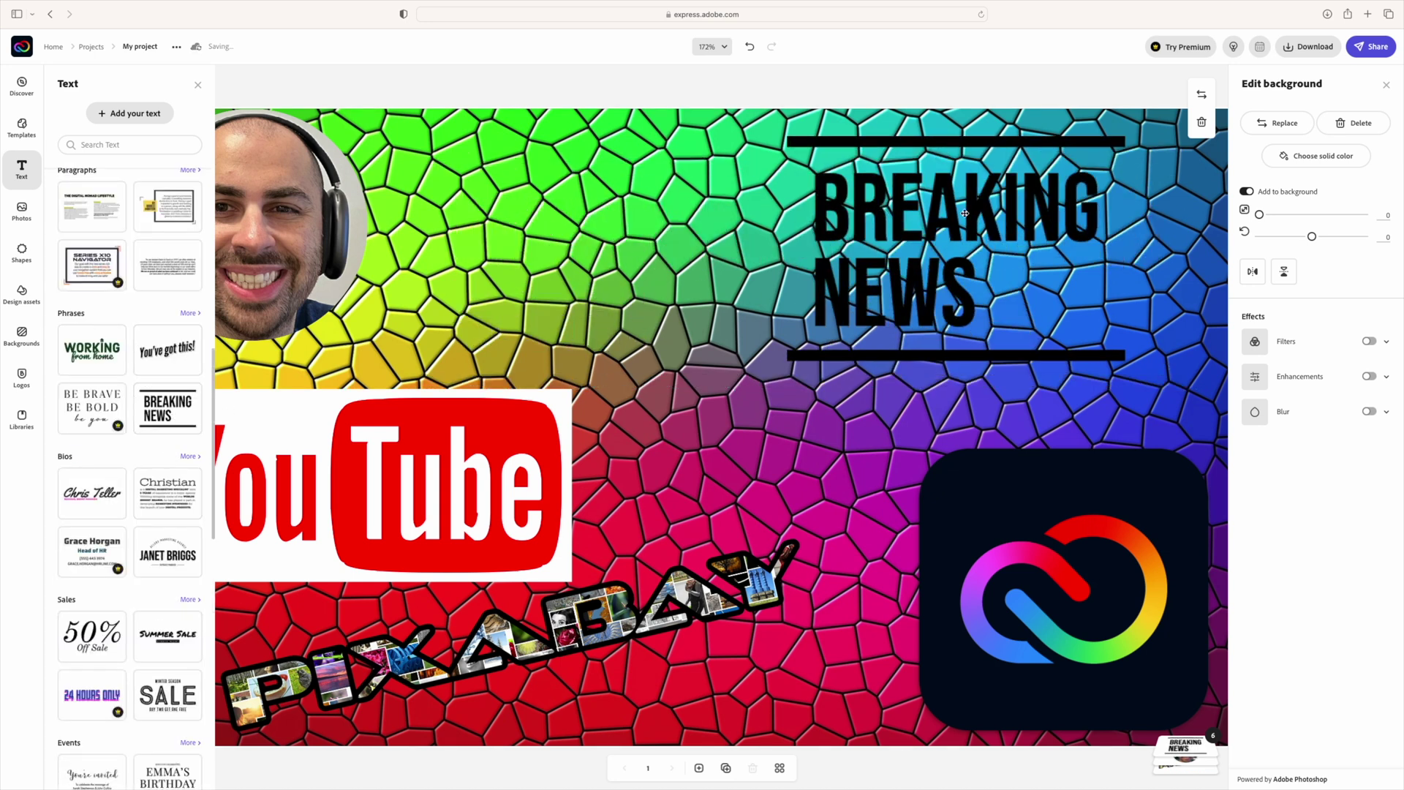
- Replace the "Breaking News" text with "How to make a YouTube thumbnail for free in adobe express"
left_click(966, 213)
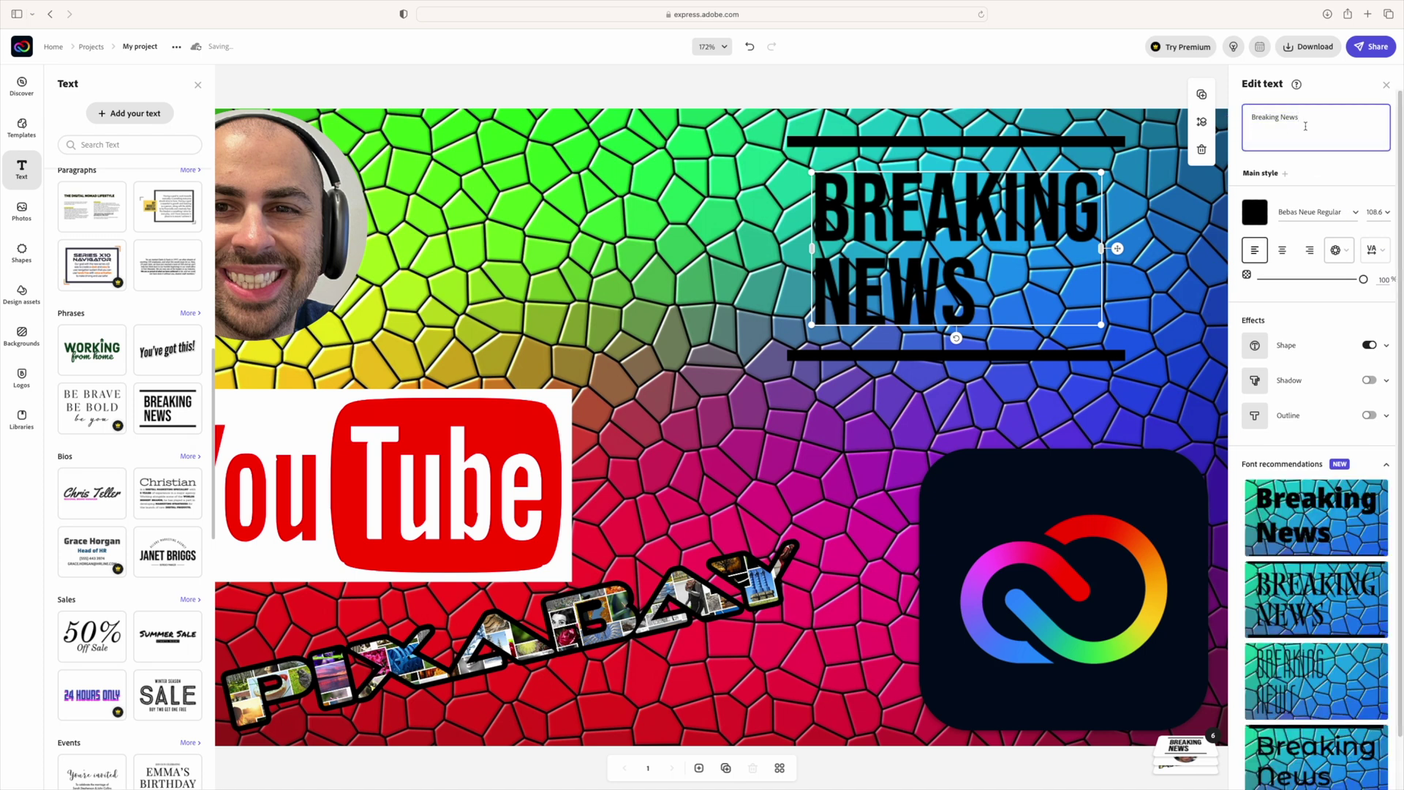
key("super+a")
key("BackSpace")
type("How ")
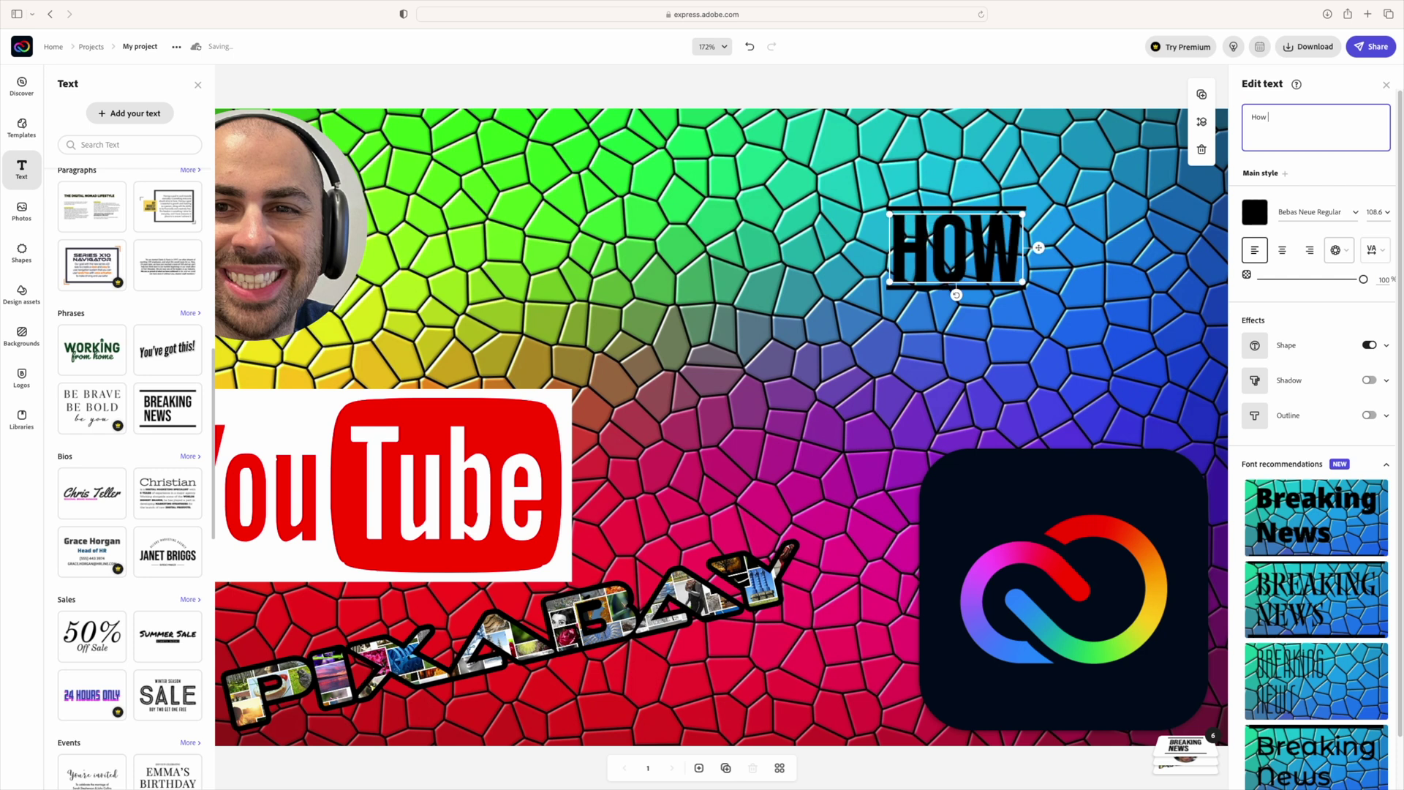
type("to make a touTube thumbnail")
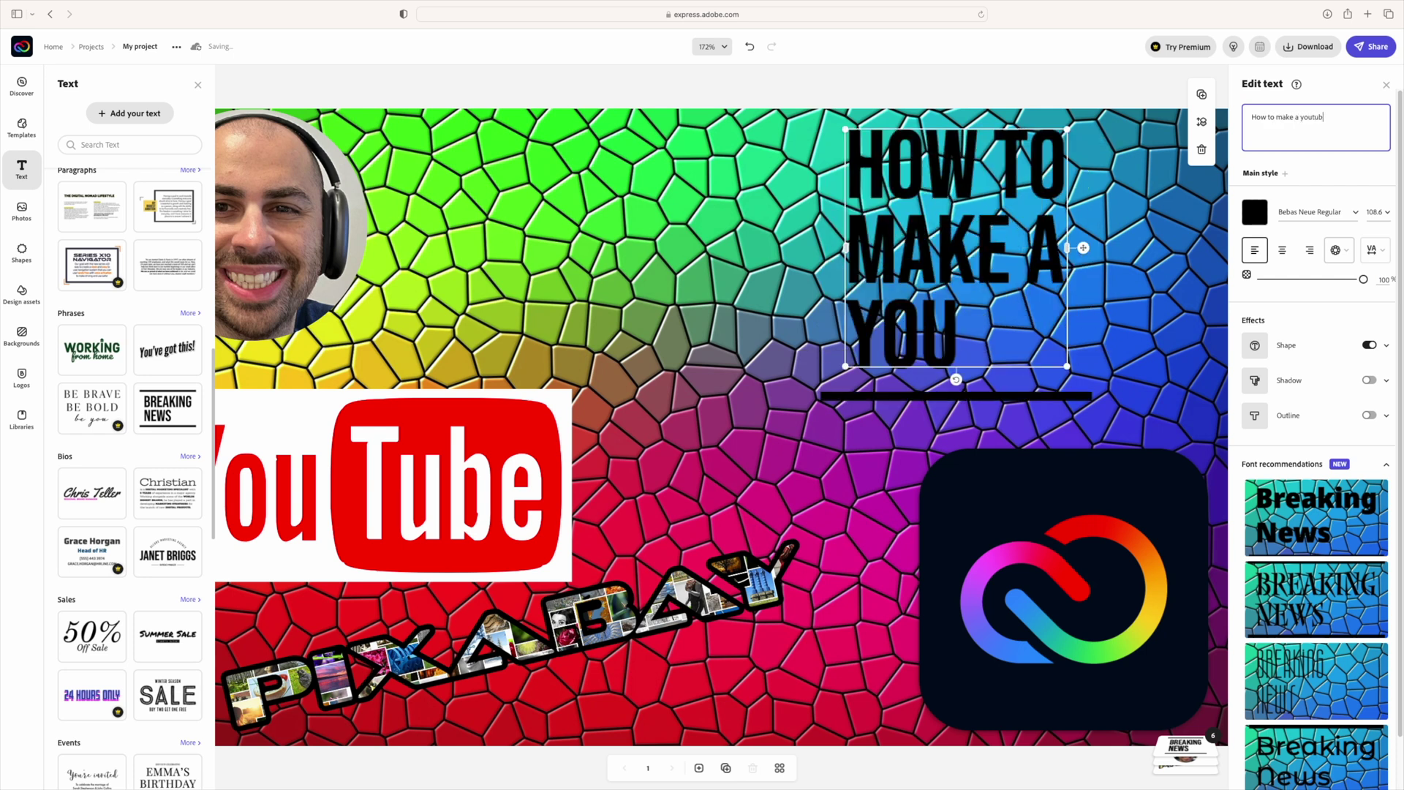
type(" for free")
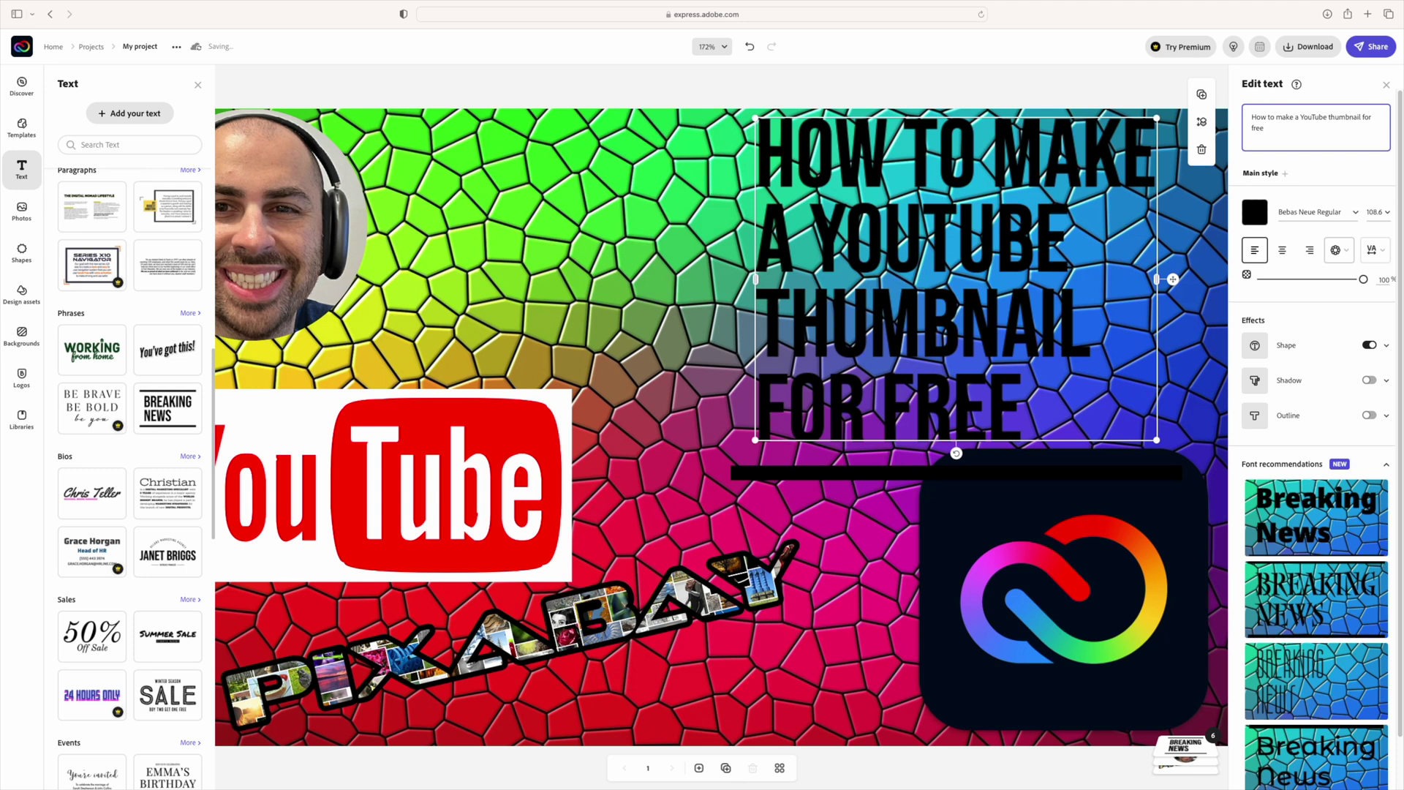
type(" in ad")
type("boe")
key("BackSpace")
key("BackSpace")
key("BackSpace")
type("obee express")
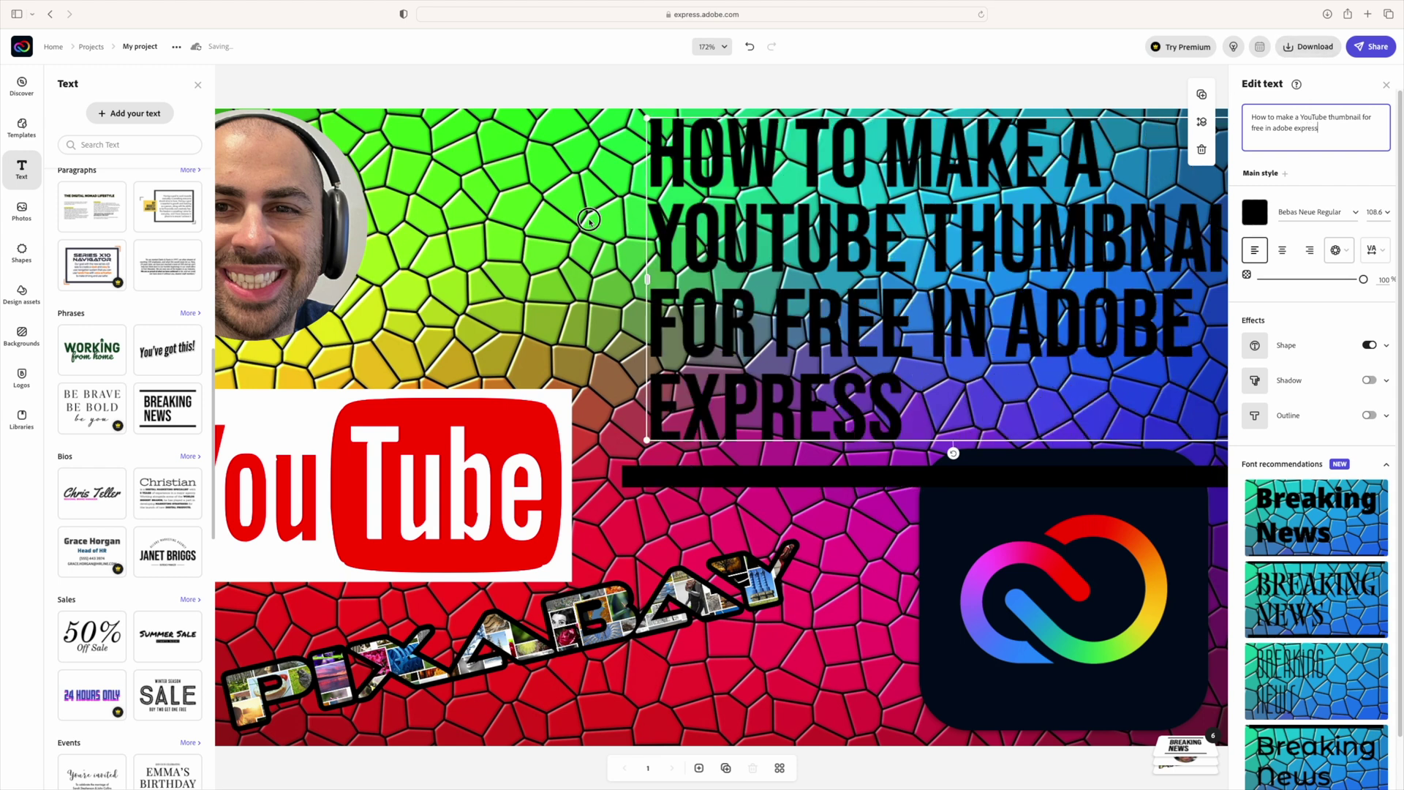
- Try lime green on the headline text, and settle on white (#FFFFFF) as its colour
left_click(589, 219)
left_click(781, 350)
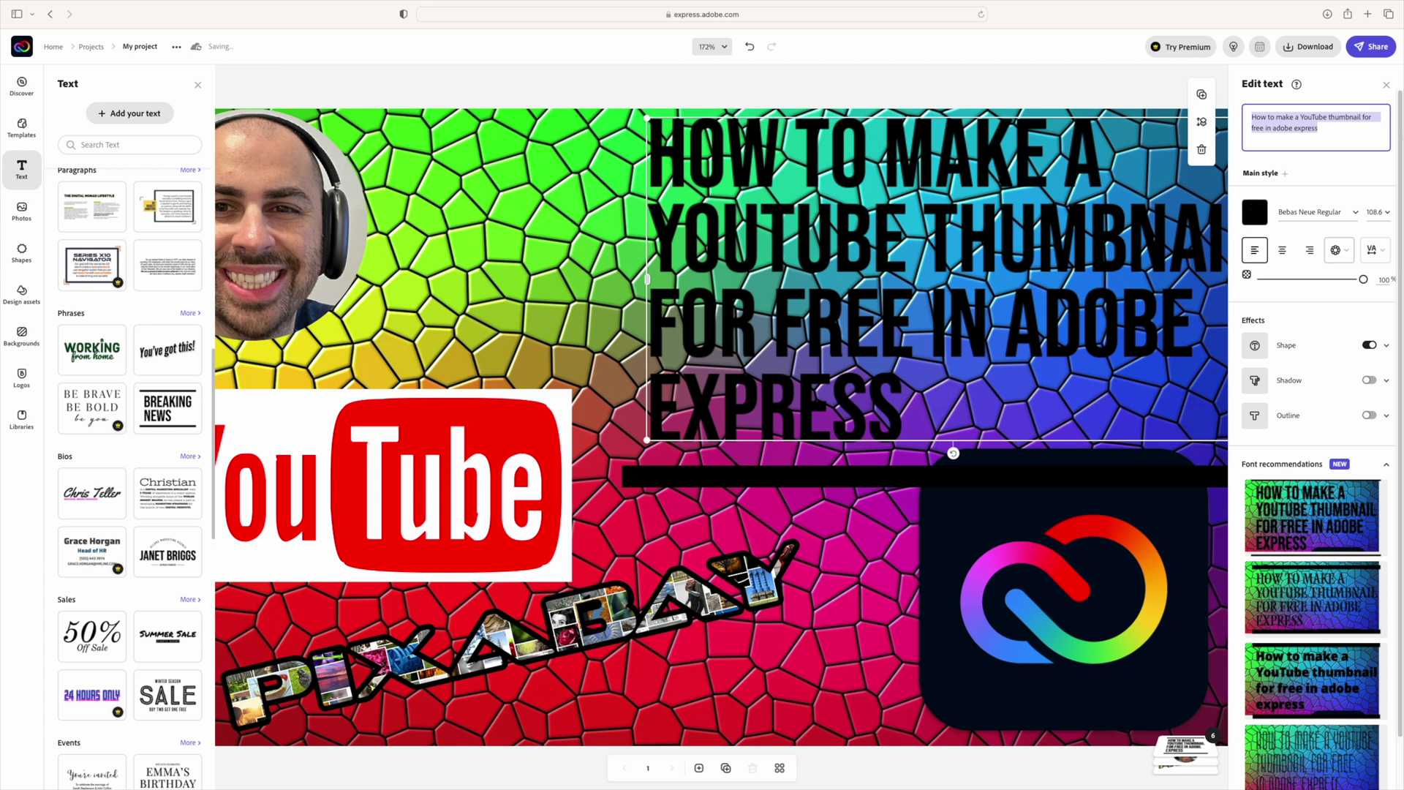
left_click(1264, 218)
scroll(1323, 357, "down", 1)
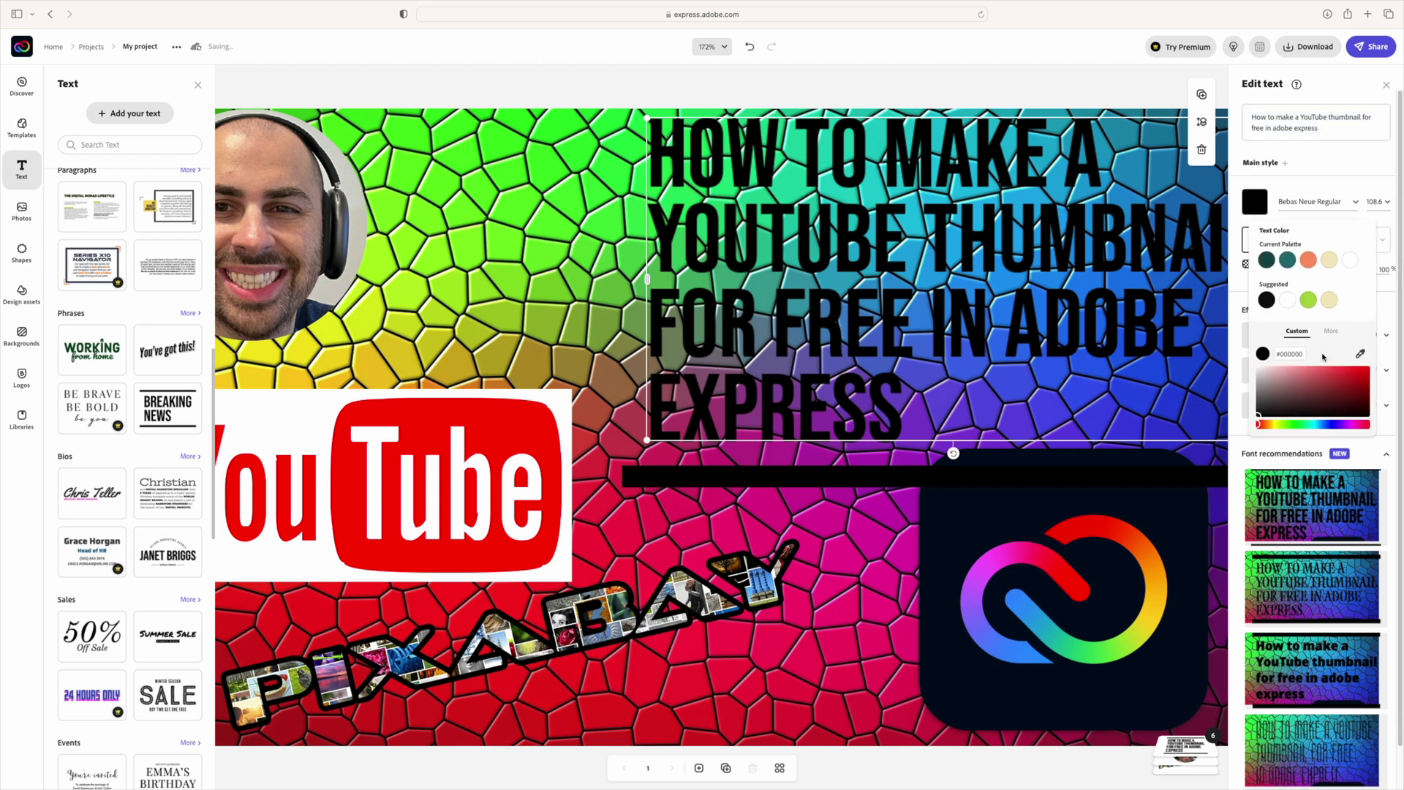
left_click(1309, 300)
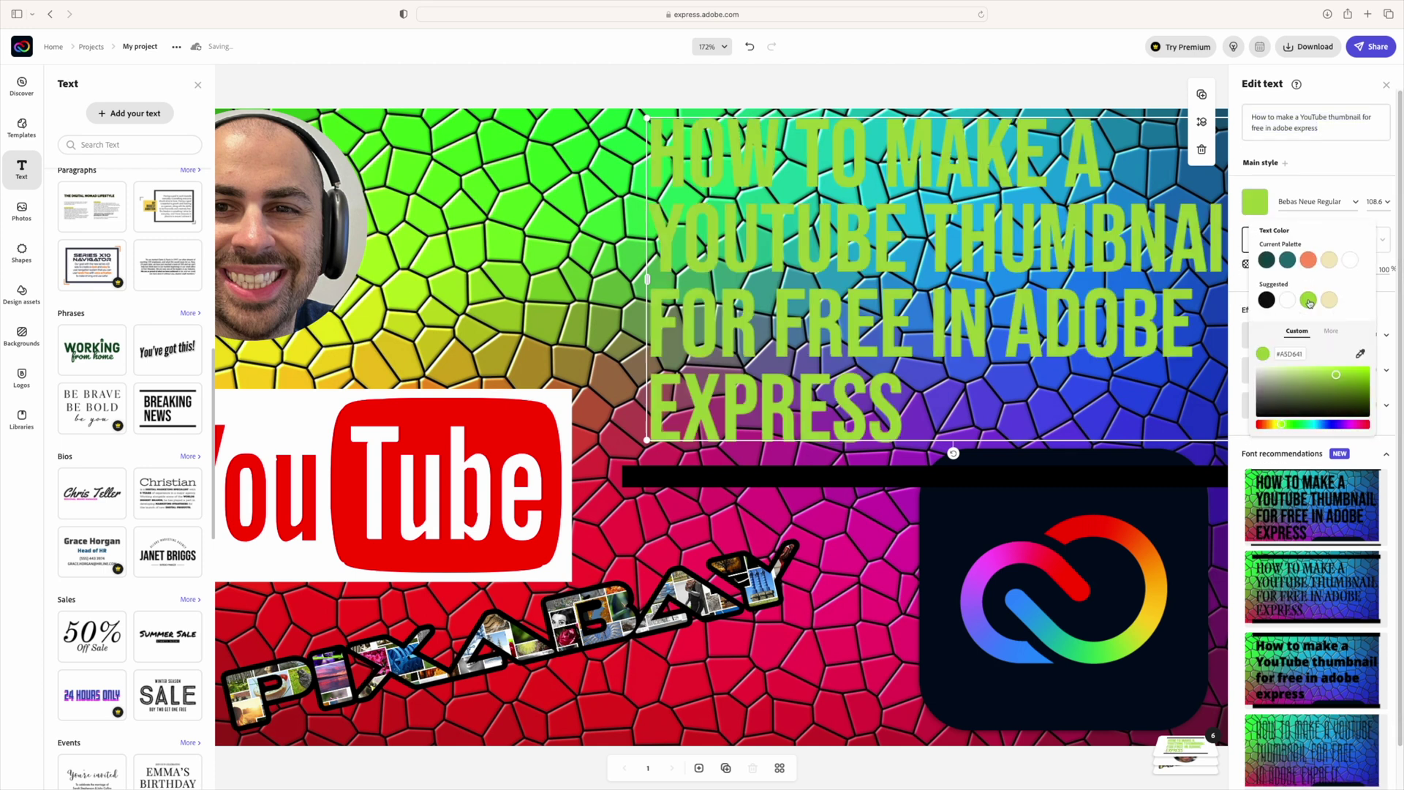
left_click(1353, 262)
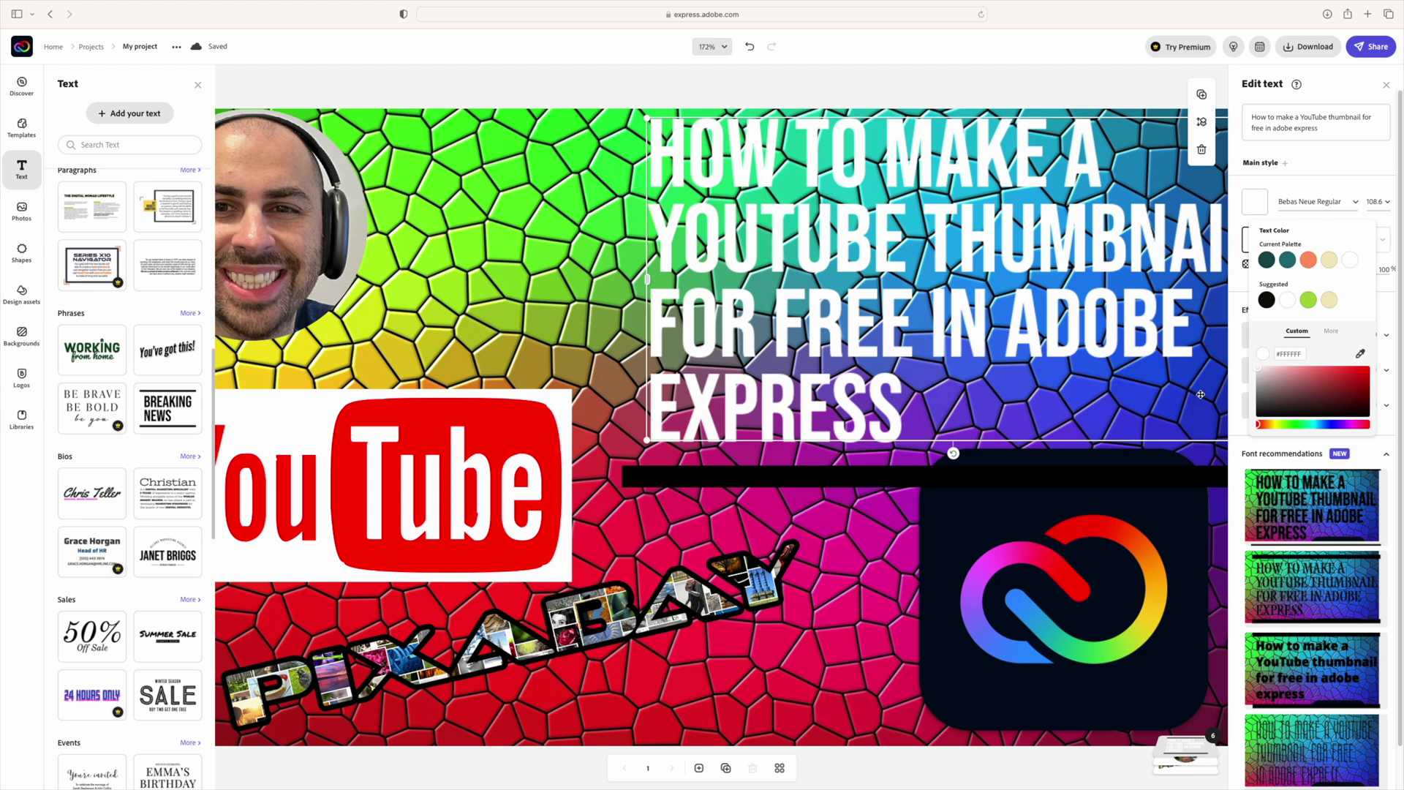
left_click_drag(1309, 387, 1295, 369)
left_click(1350, 260)
- Turn off the headline's Shape effect to remove the black bars around the text
left_click(837, 492)
left_click(841, 472)
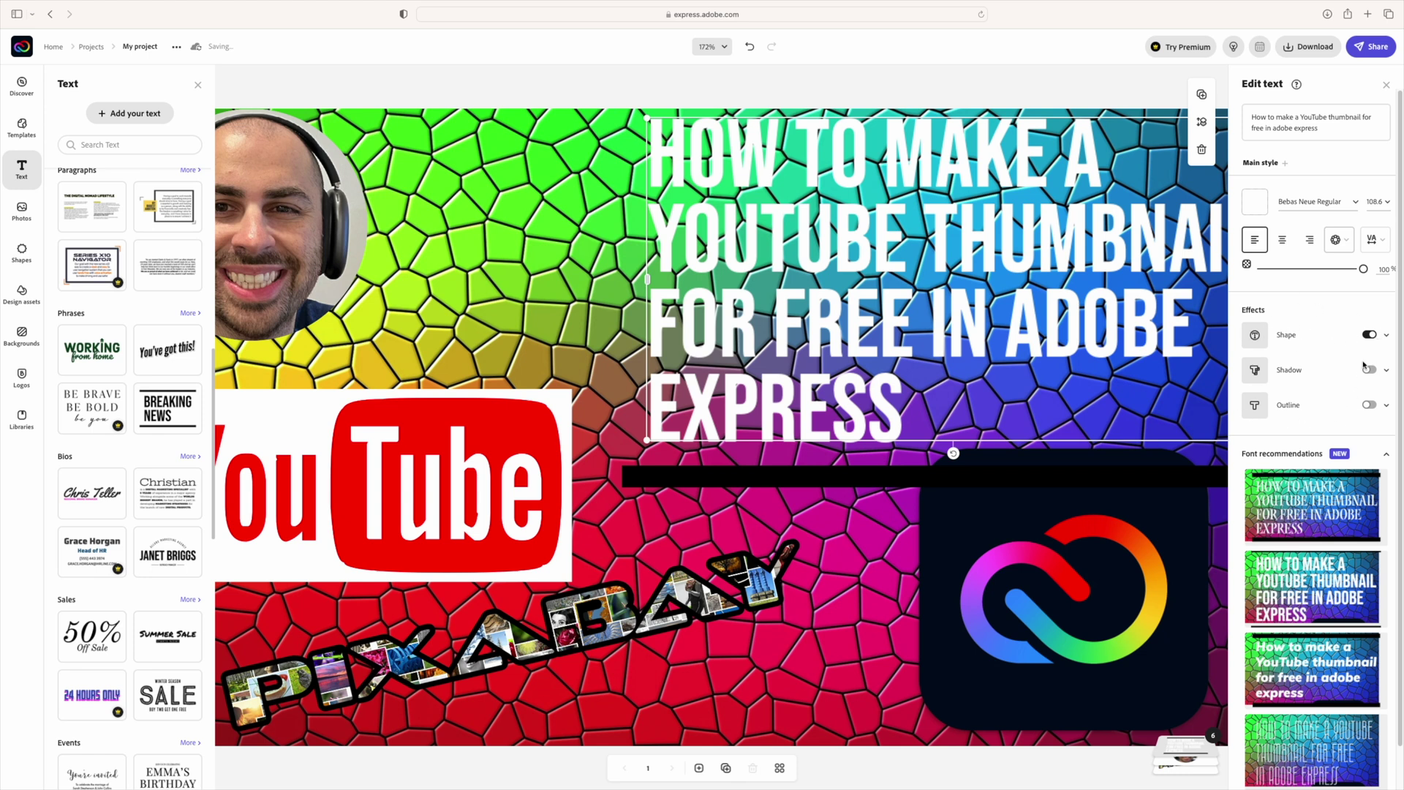
left_click(1372, 336)
left_click(607, 409)
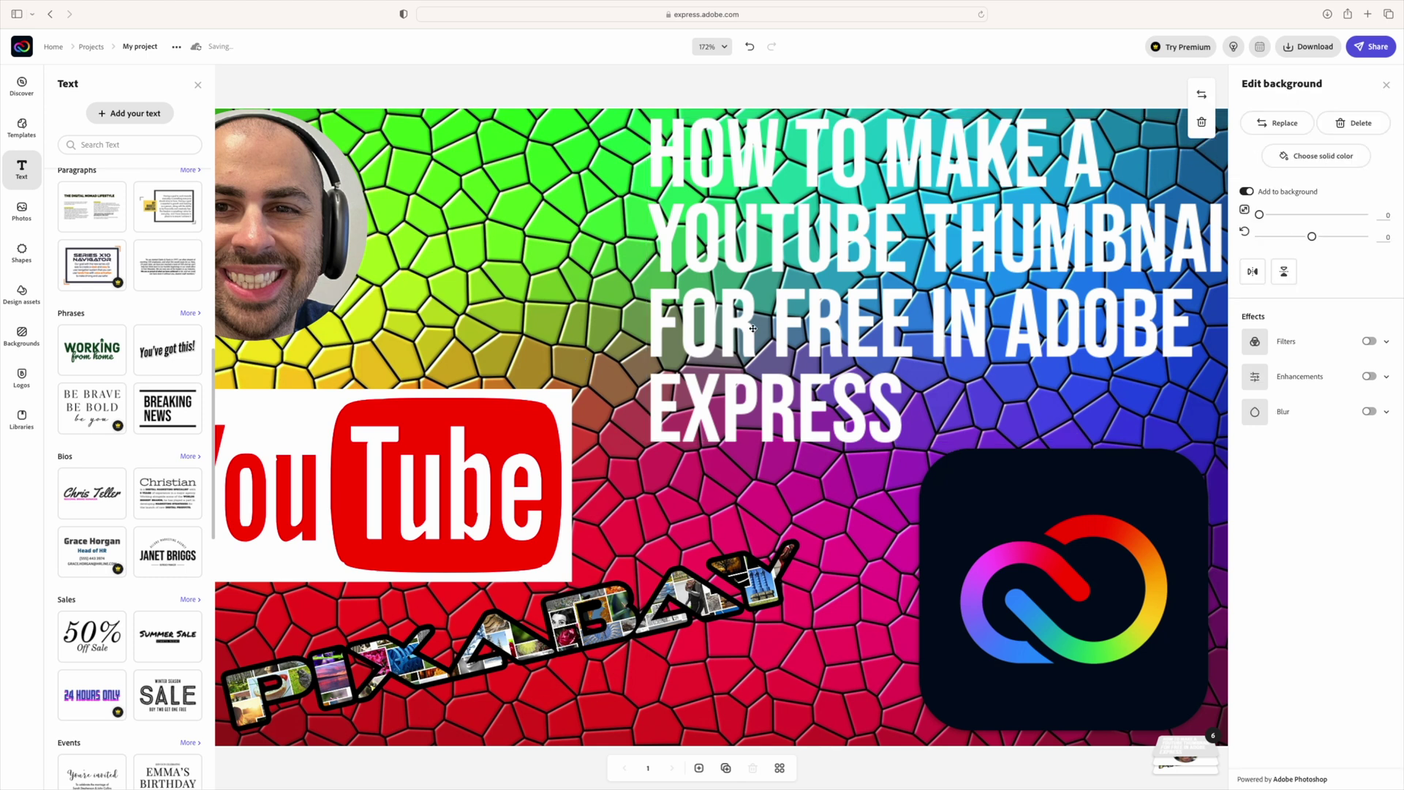
- Shift the headline left so its full text fits inside the canvas
left_click_drag(887, 314, 845, 314)
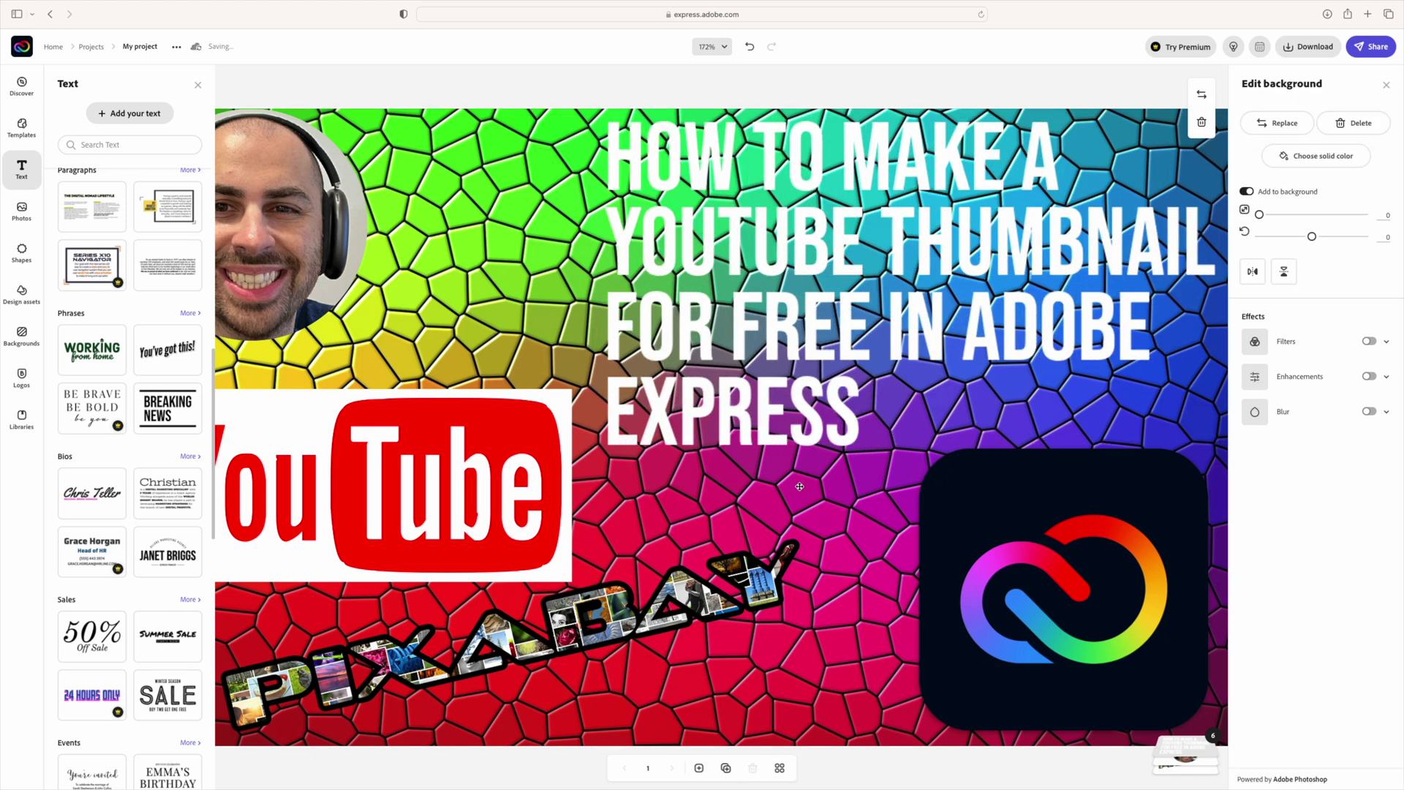
key("super+minus")
key("super+minus")
key("super+minus")
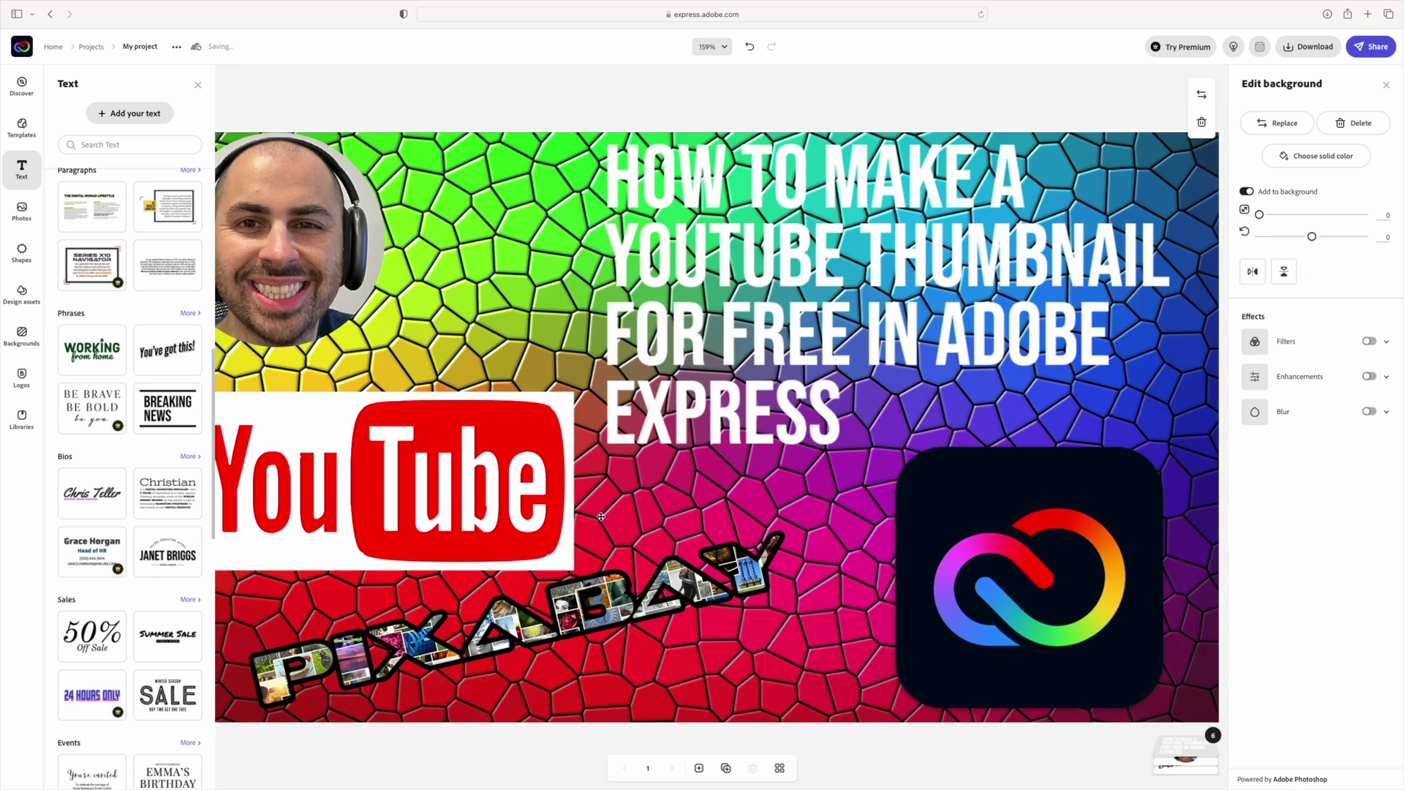
- Add a square from the basic shapes to the canvas between the portrait photo and the headline
key("super+equal")
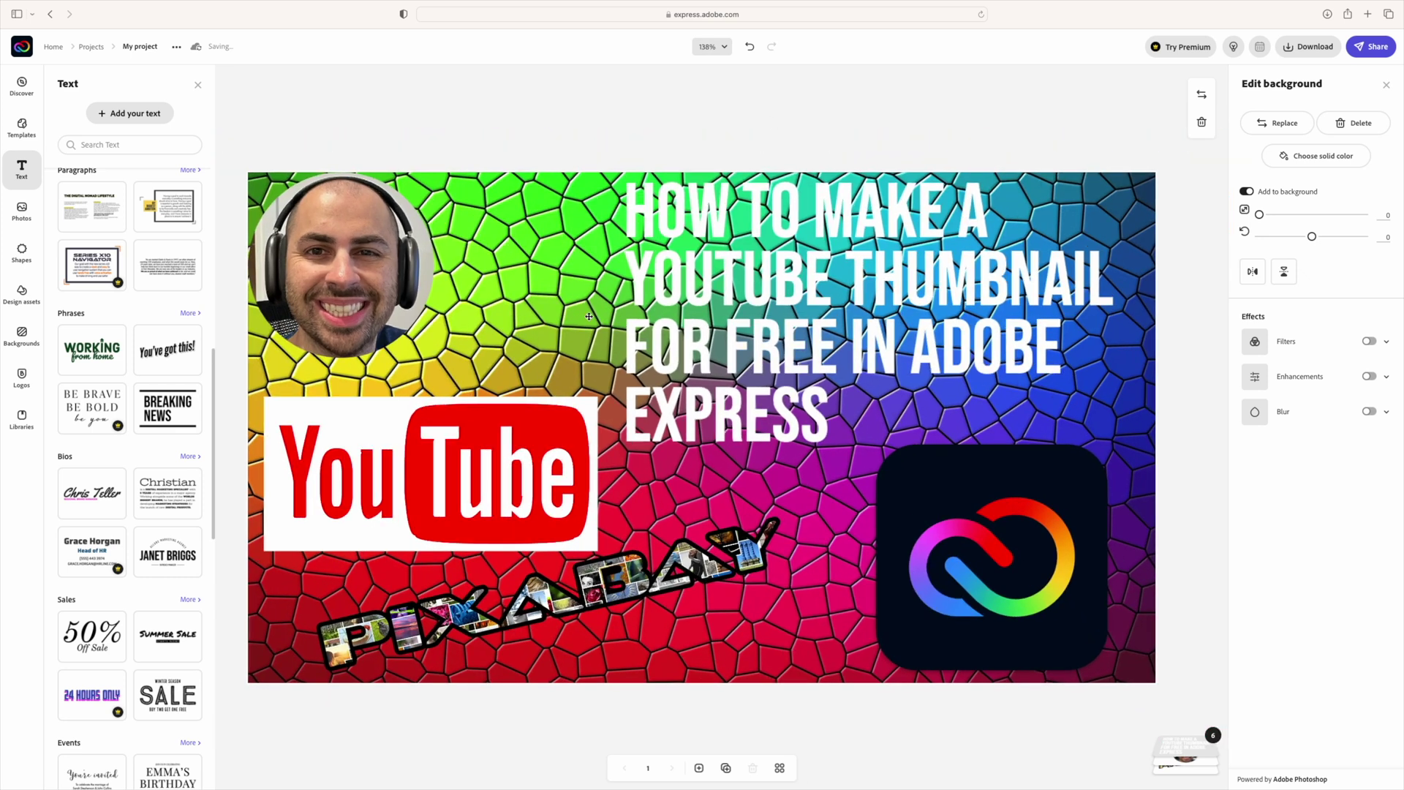
left_click(1205, 545)
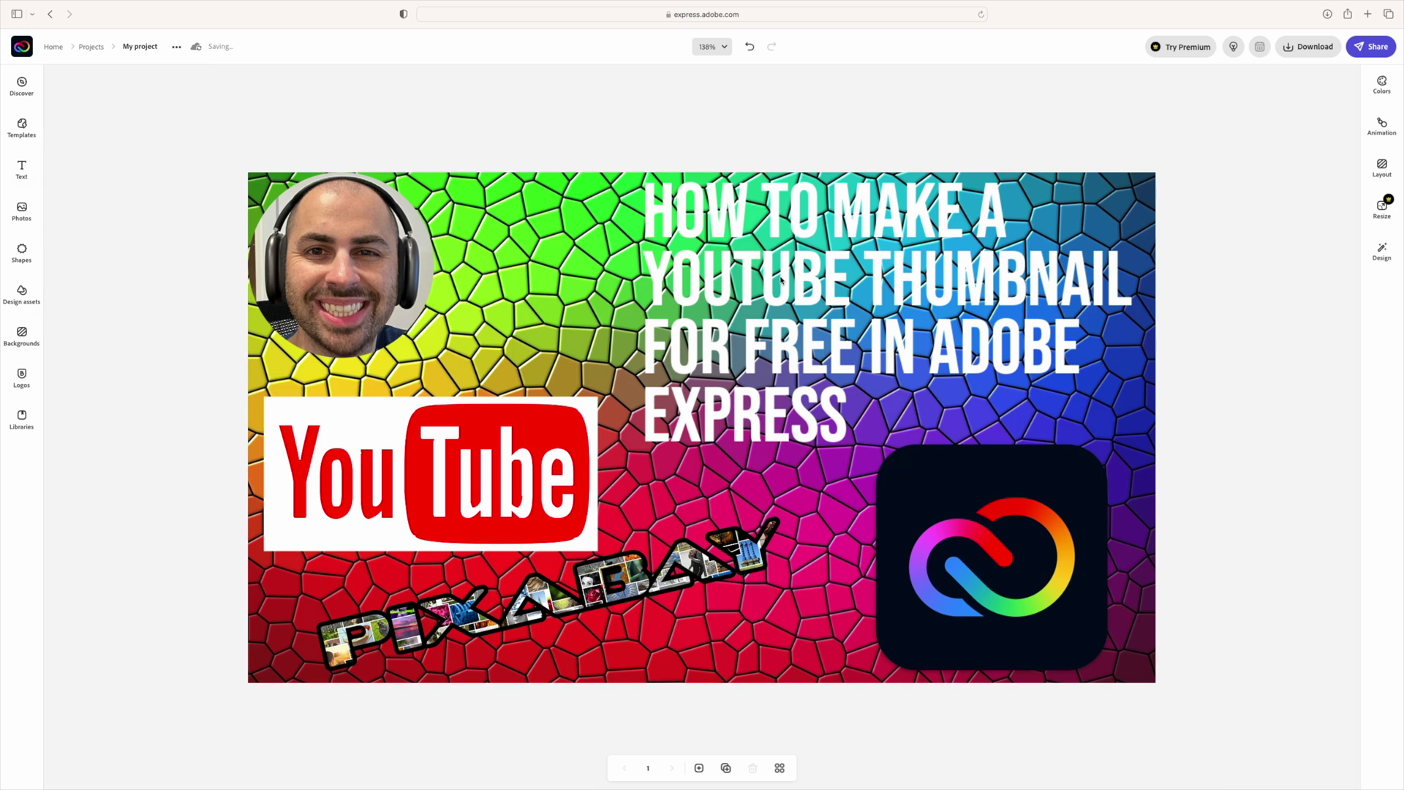
left_click(21, 253)
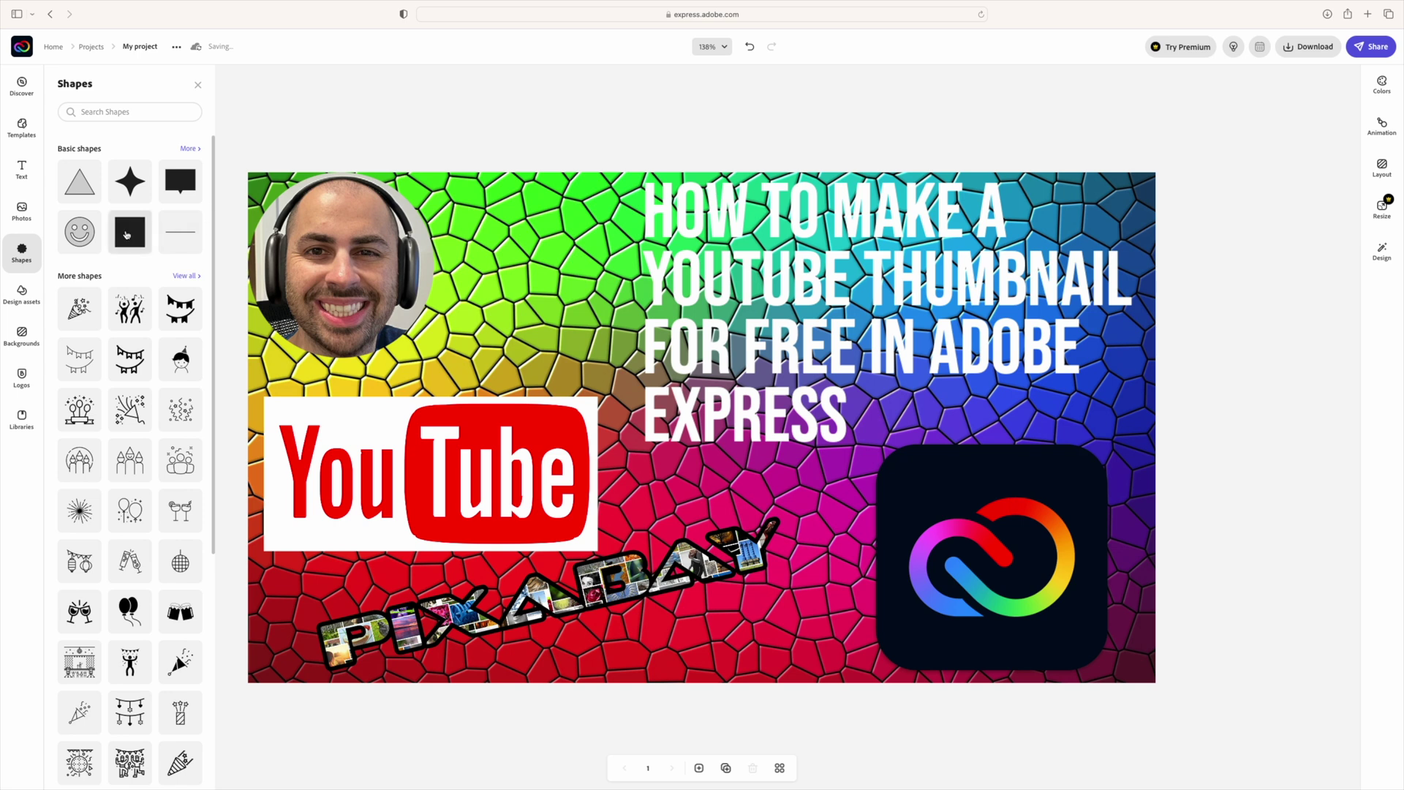
left_click_drag(126, 234, 537, 269)
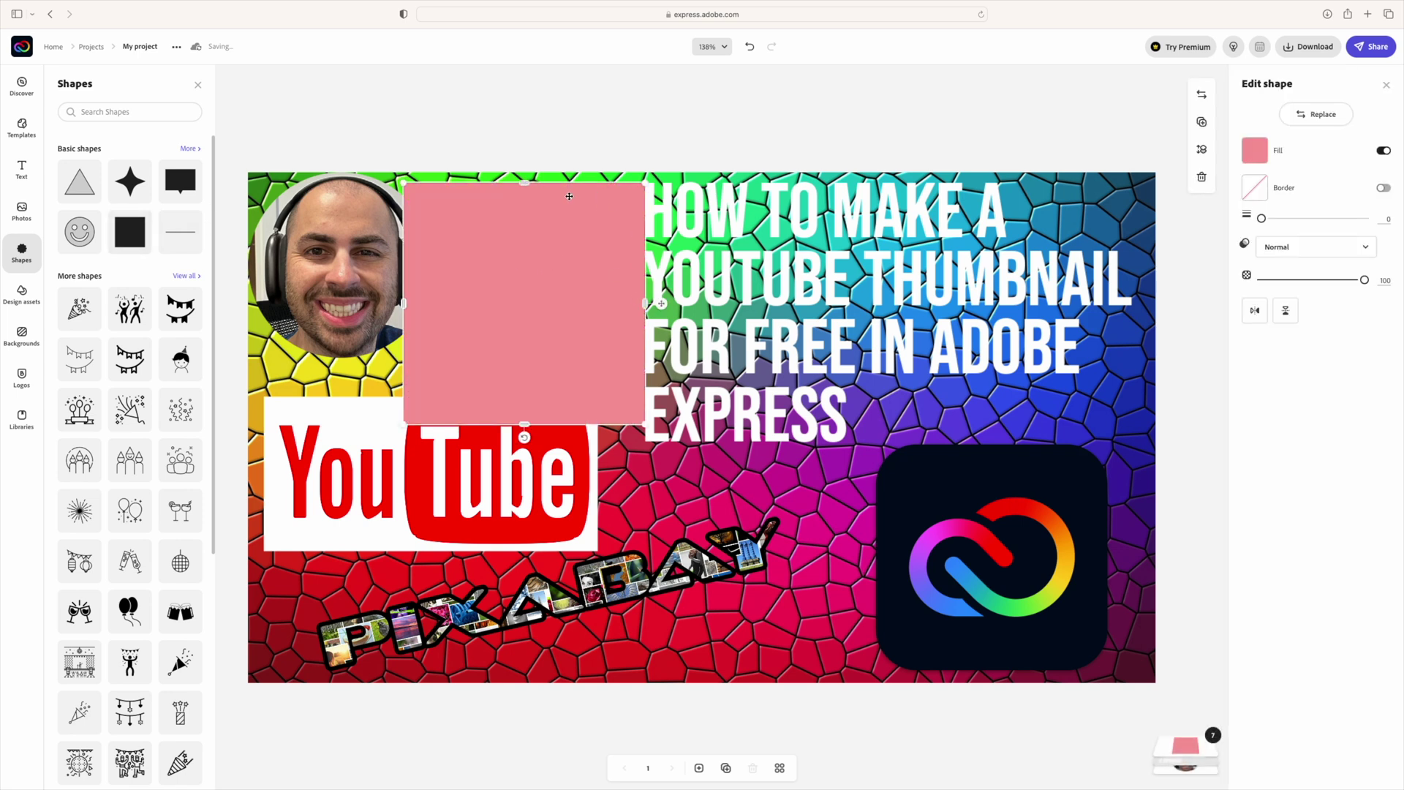
- Fill the square with white and set the headline's text colour to black (#000000)
left_click(1255, 150)
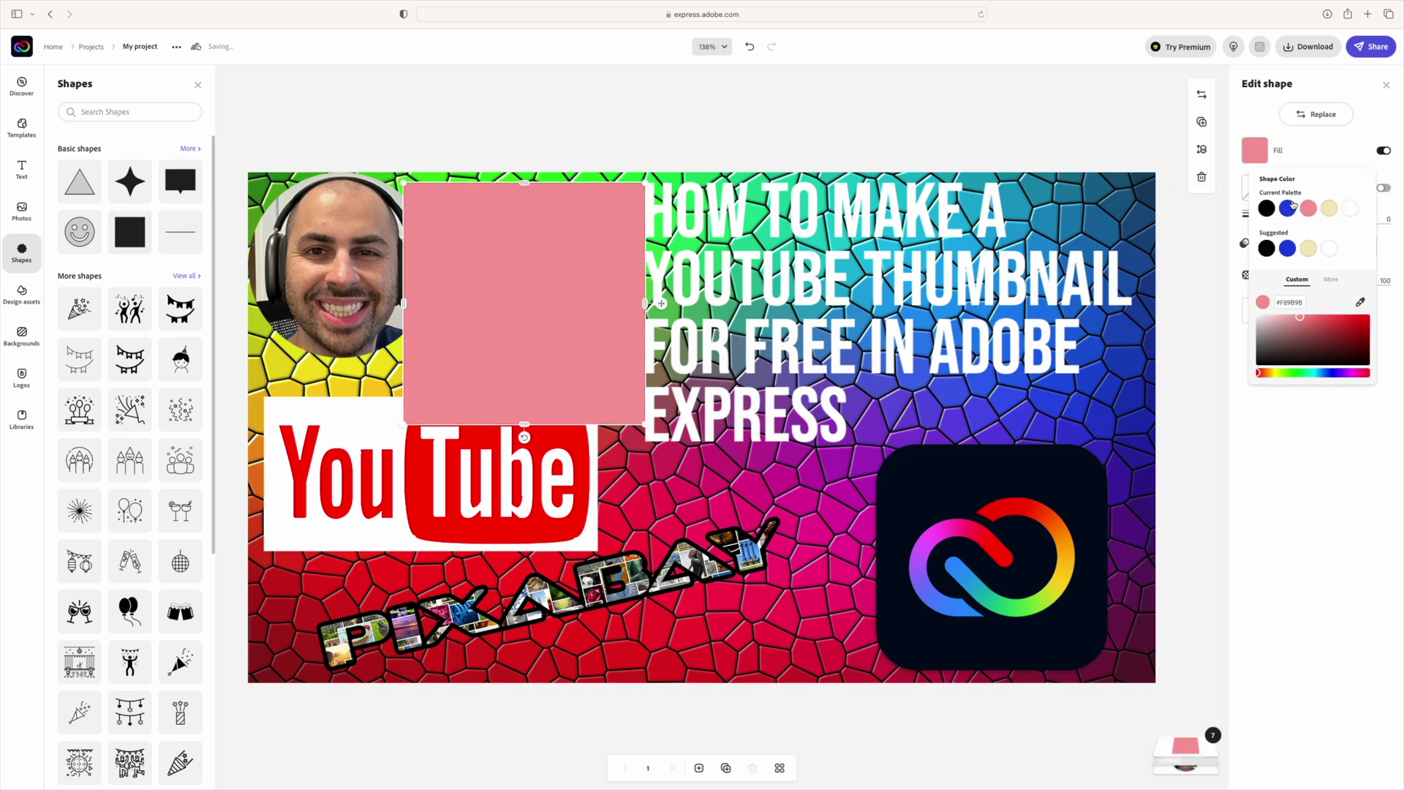
left_click(1349, 209)
left_click(738, 295)
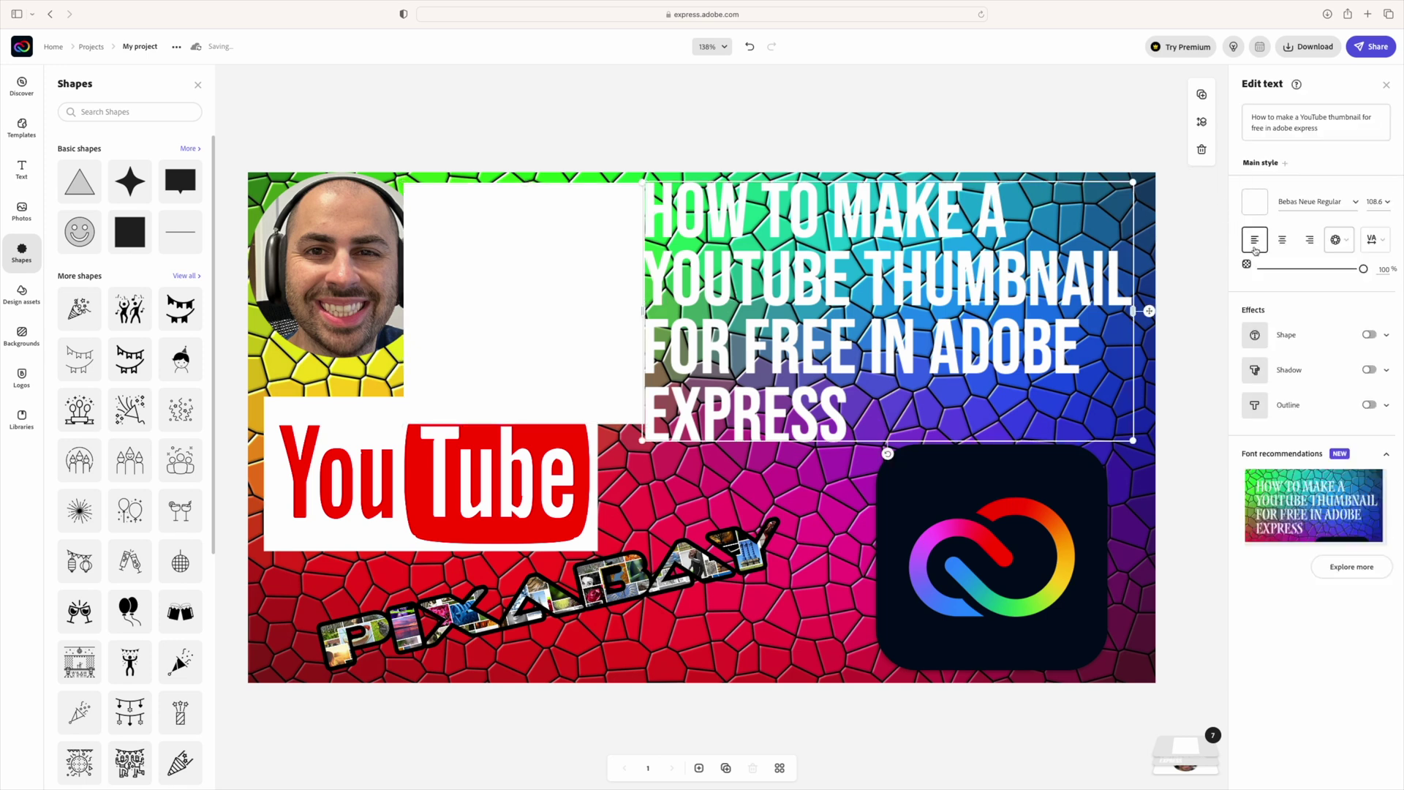
left_click(1266, 300)
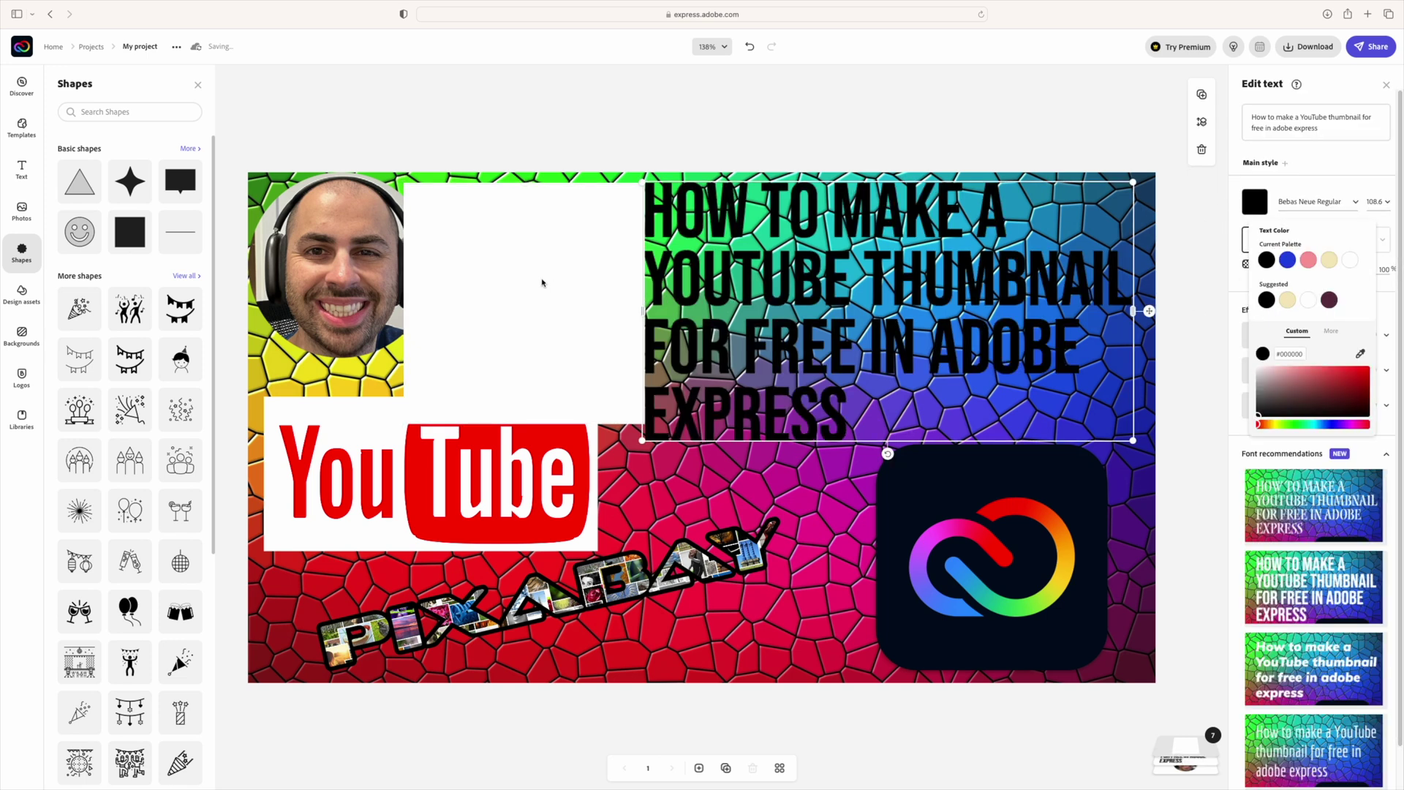
- Send the white square behind the headline and stretch it into a rectangle backing all four lines of text
left_click(542, 282)
left_click(1202, 149)
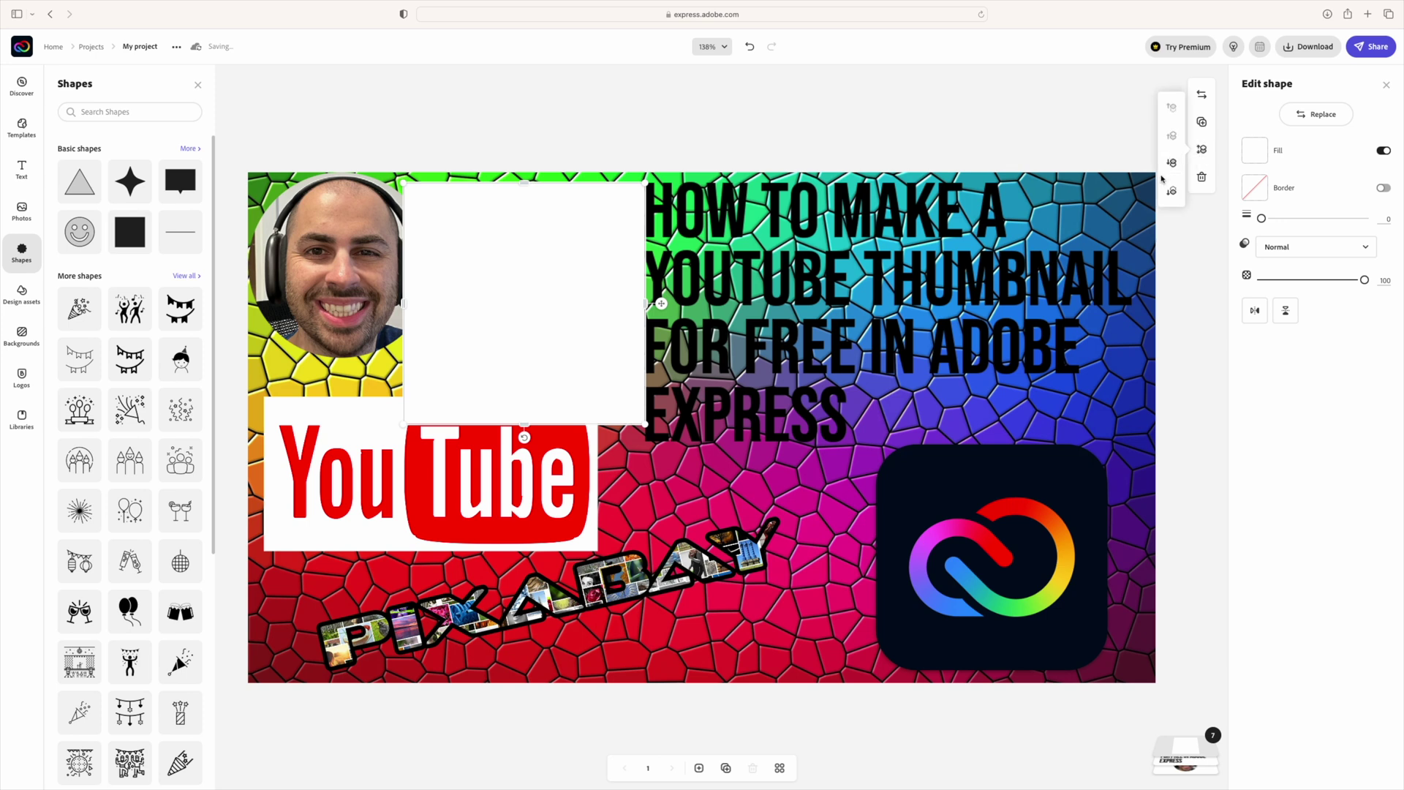
left_click_drag(654, 303, 1136, 303)
left_click_drag(403, 302, 630, 303)
left_click_drag(882, 424, 882, 447)
left_click(1224, 507)
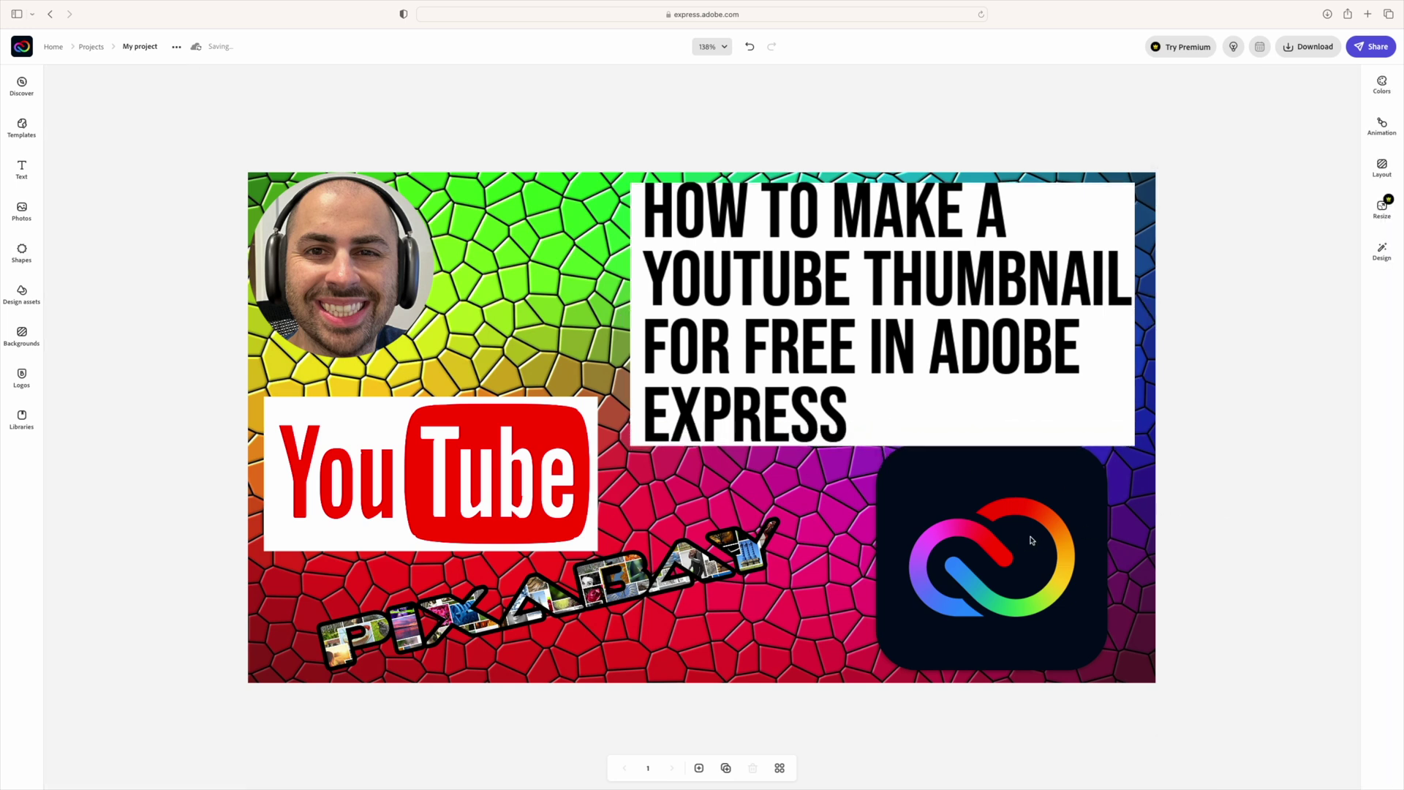
- Bring the Creative Cloud logo to the front and place it tilted counterclockwise over the white rectangle's lower-right corner
left_click(1033, 542)
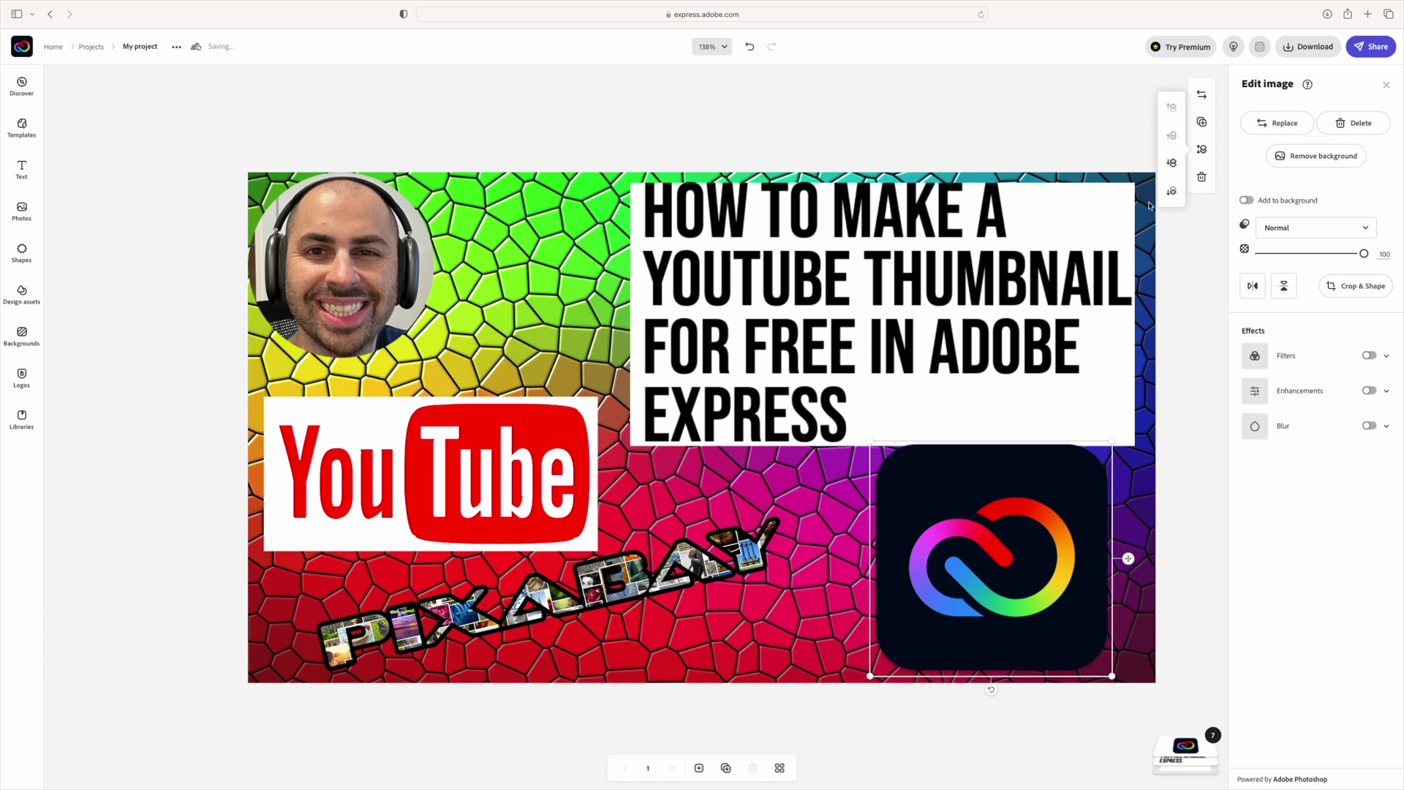
left_click_drag(1036, 538, 1048, 495)
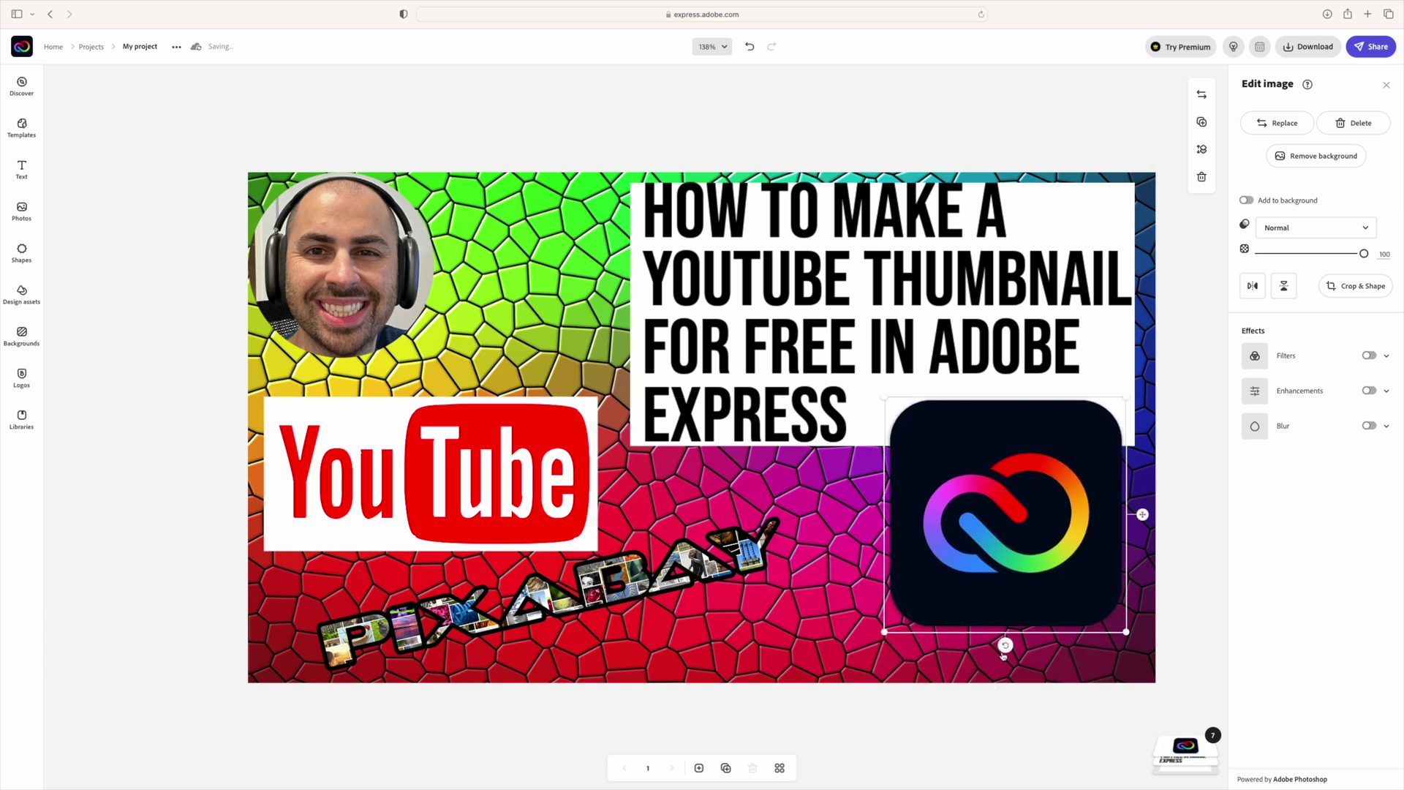
left_click_drag(1003, 645, 1034, 643)
left_click_drag(1006, 571, 1007, 585)
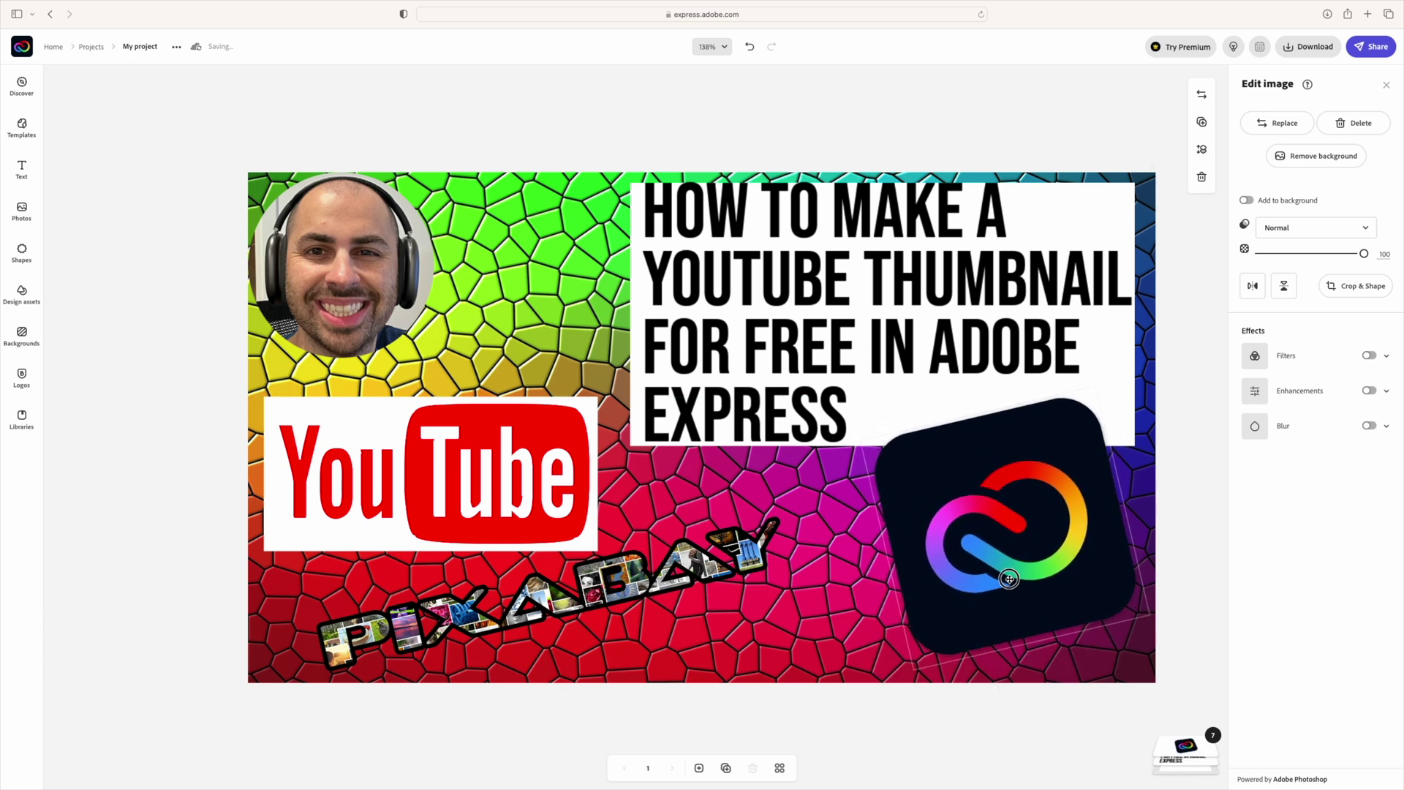
left_click(1207, 550)
- Nudge the headline down slightly to centre it vertically on the white rectangle
left_click(834, 260)
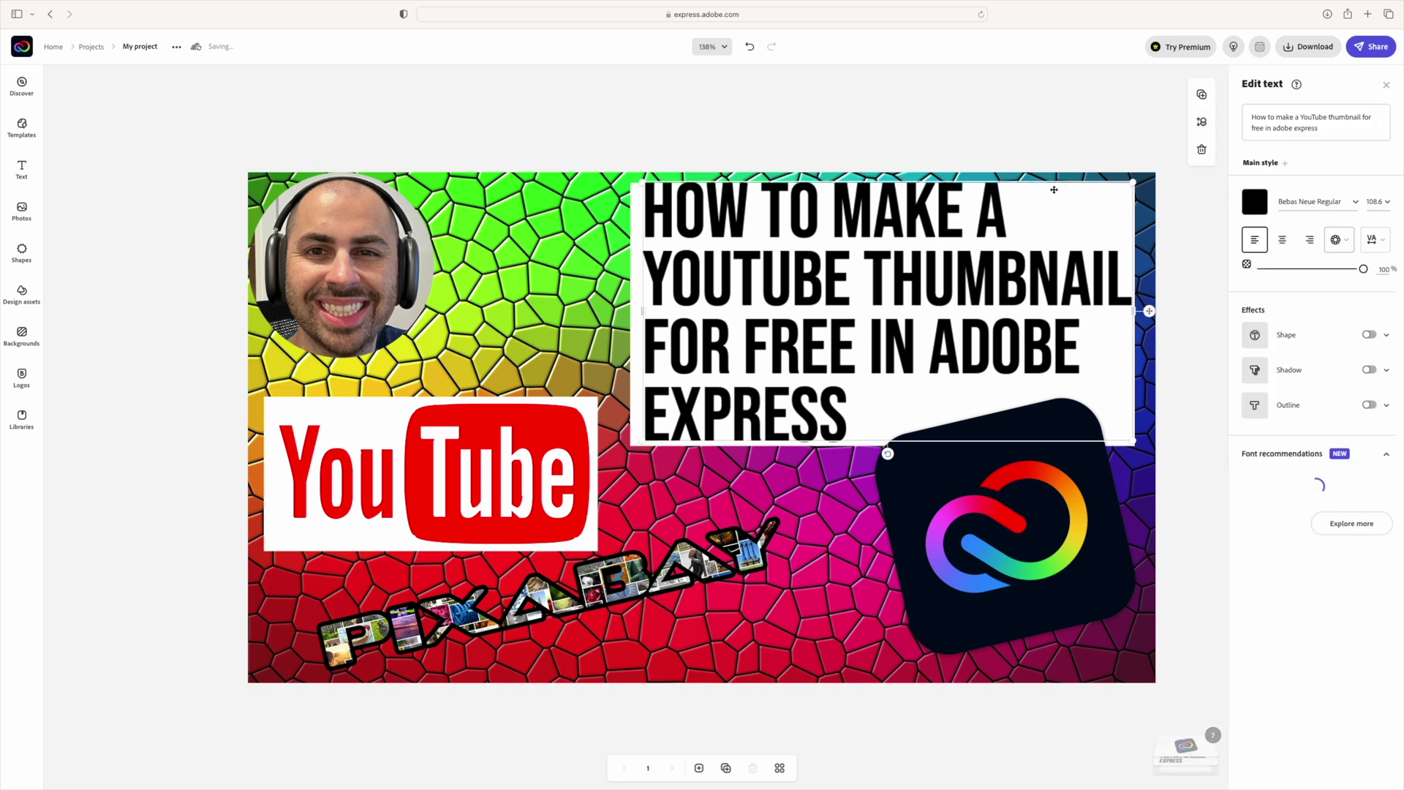
left_click_drag(1073, 211, 1075, 204)
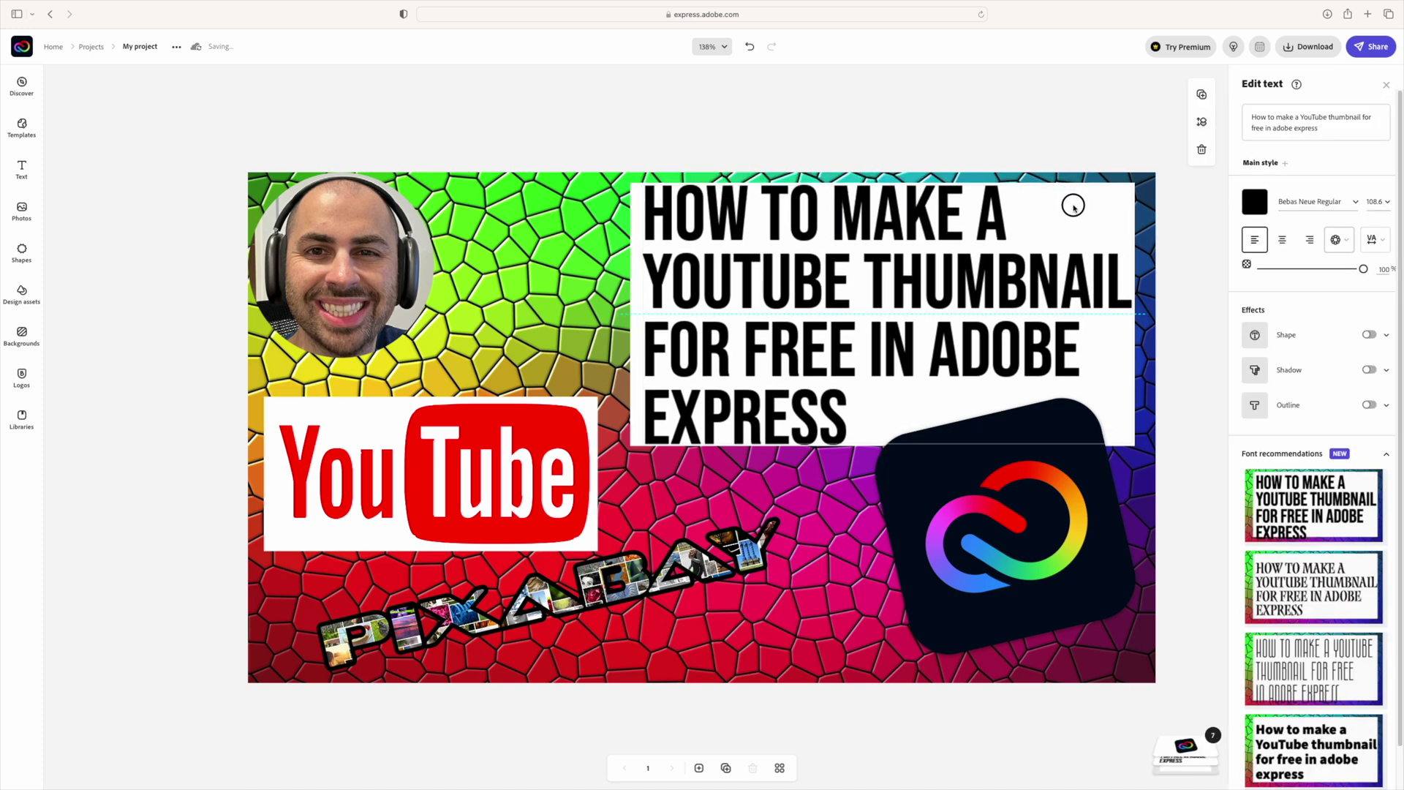
left_click(1117, 149)
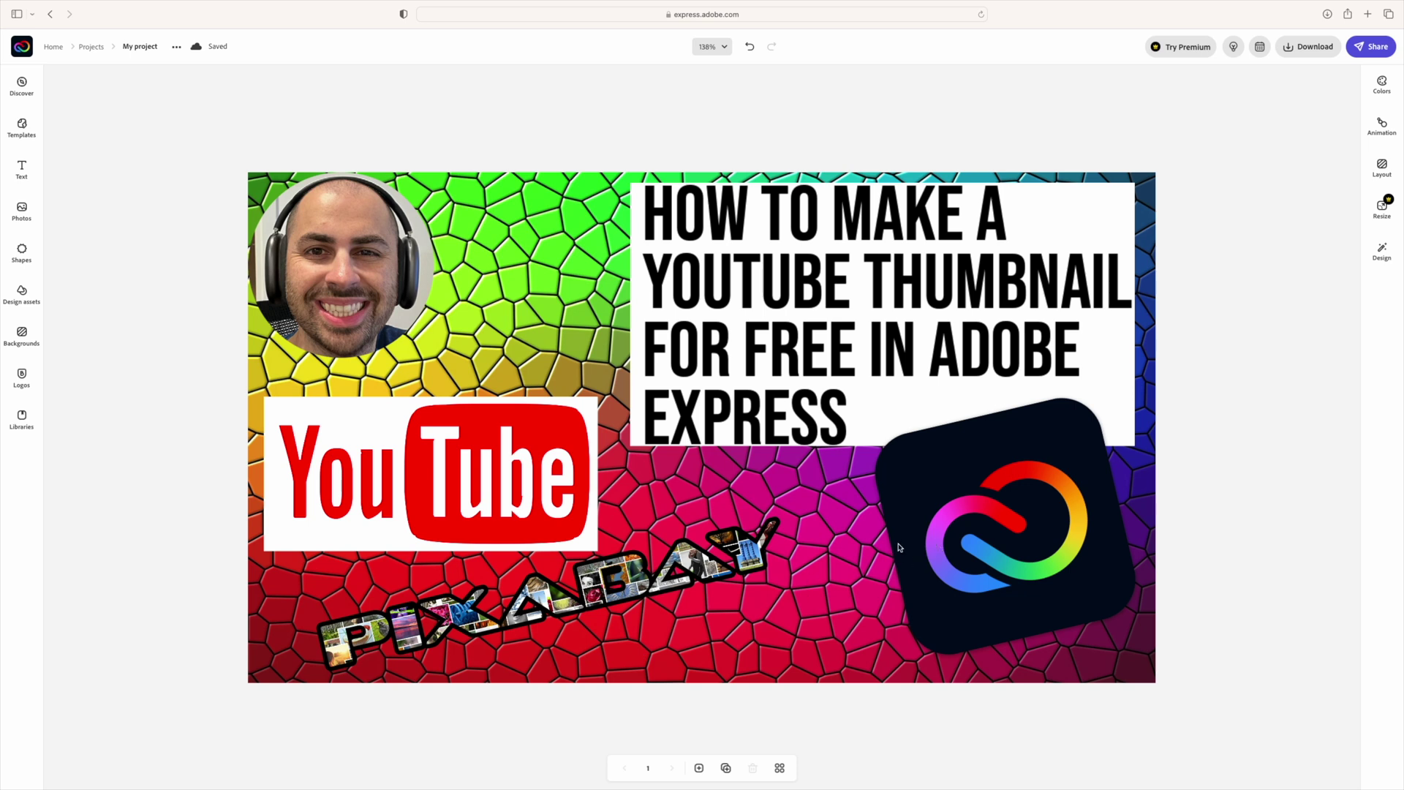
- Delete the Pixabay logo and move the YouTube logo with its white backing down to the canvas's lower-left corner
left_click(637, 573)
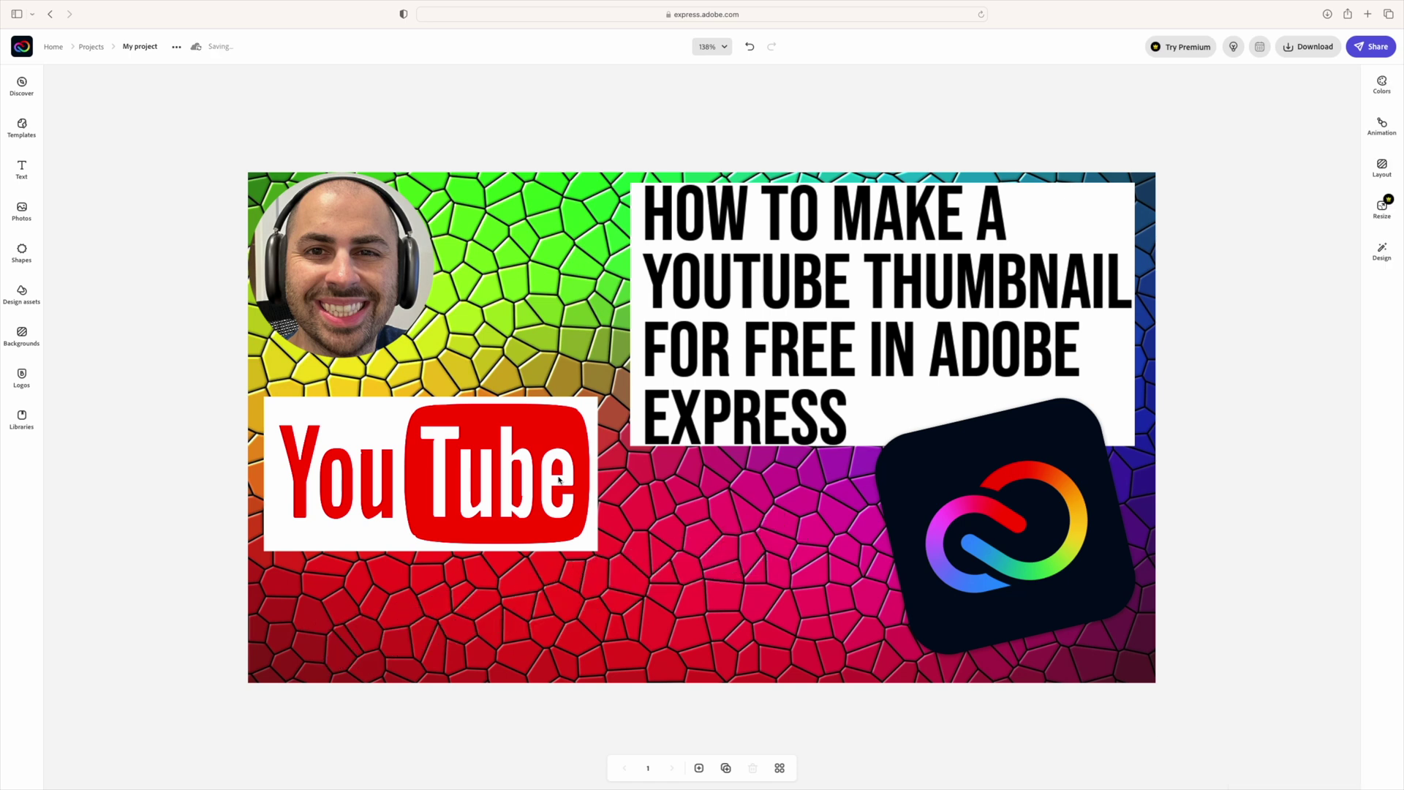
left_click(560, 479)
left_click(329, 411)
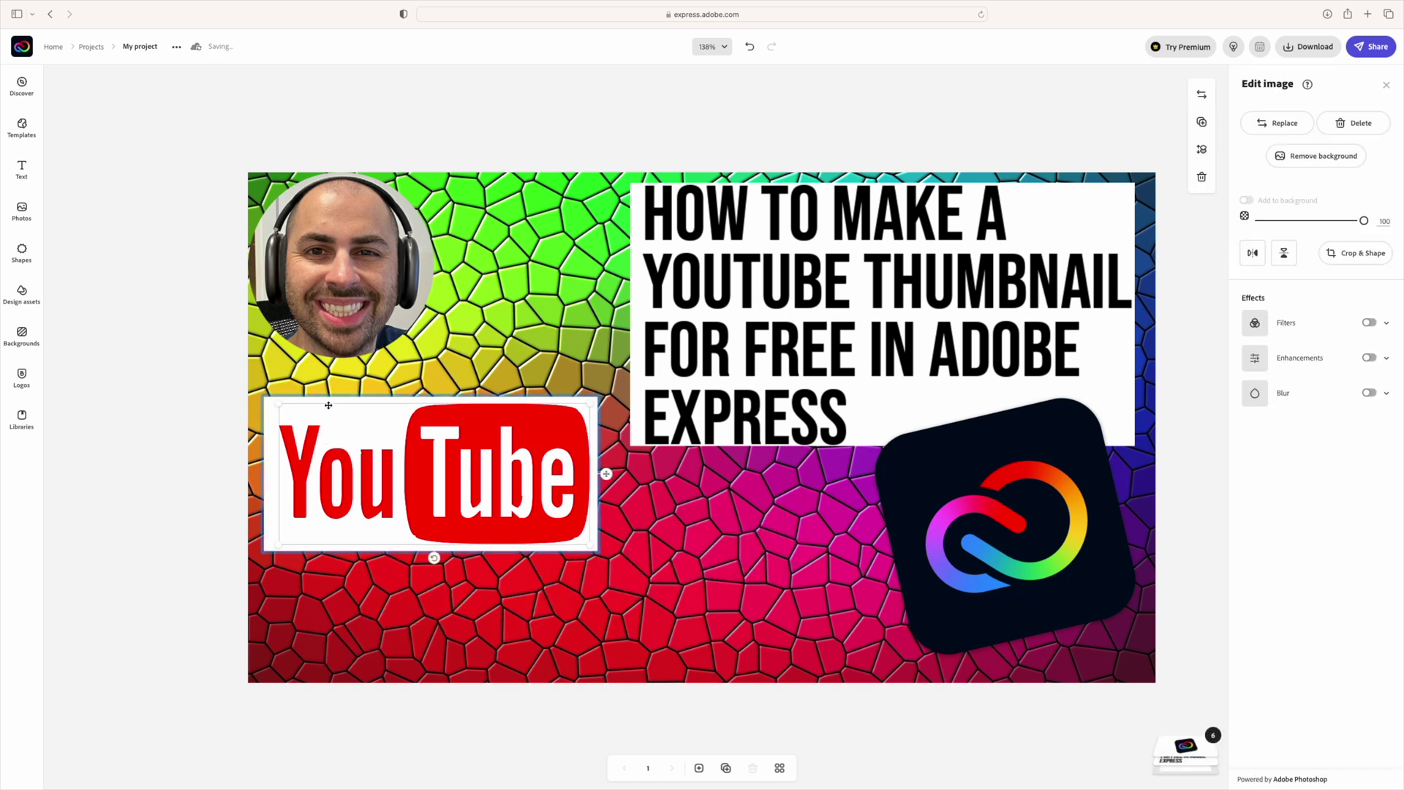
left_click(274, 399)
left_click_drag(271, 408, 278, 519)
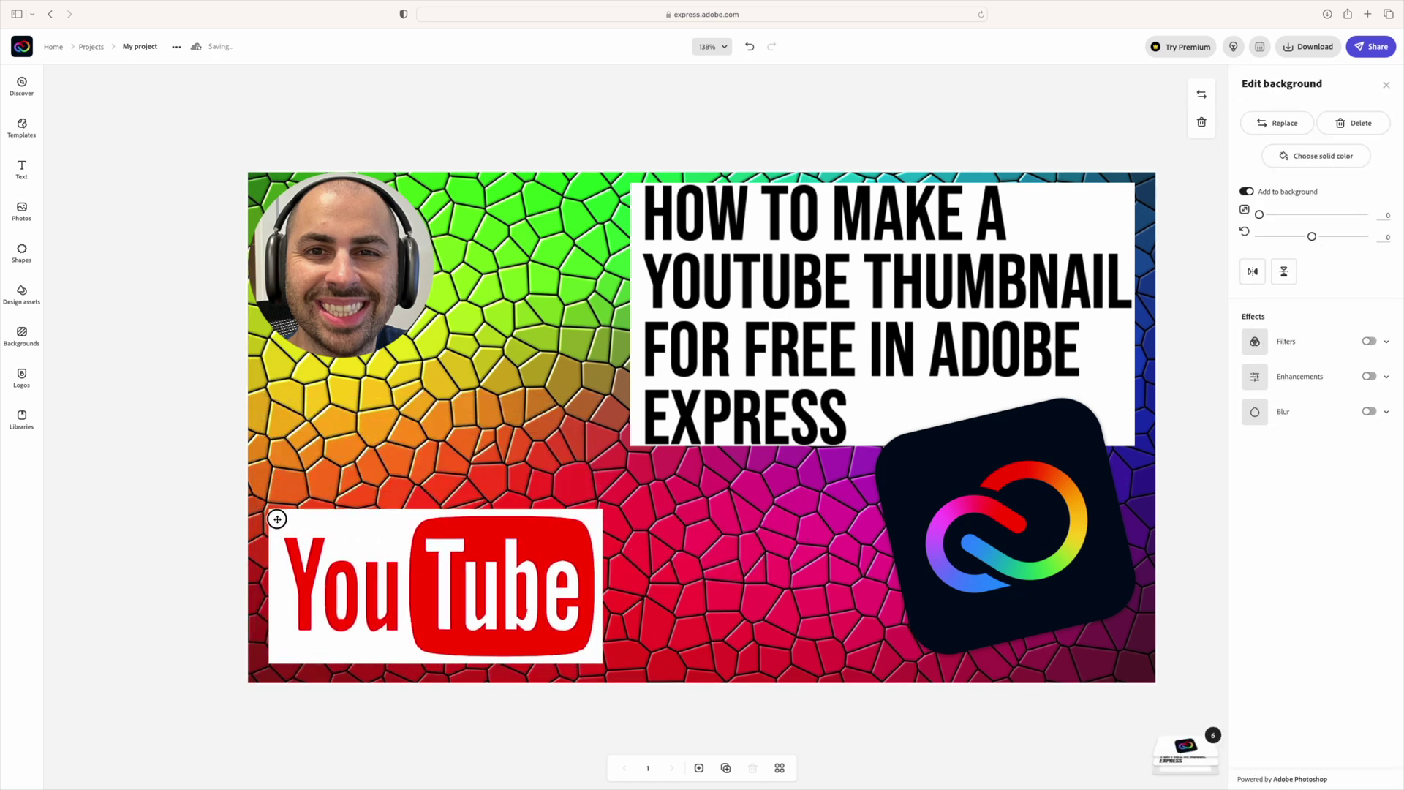
left_click(1182, 507)
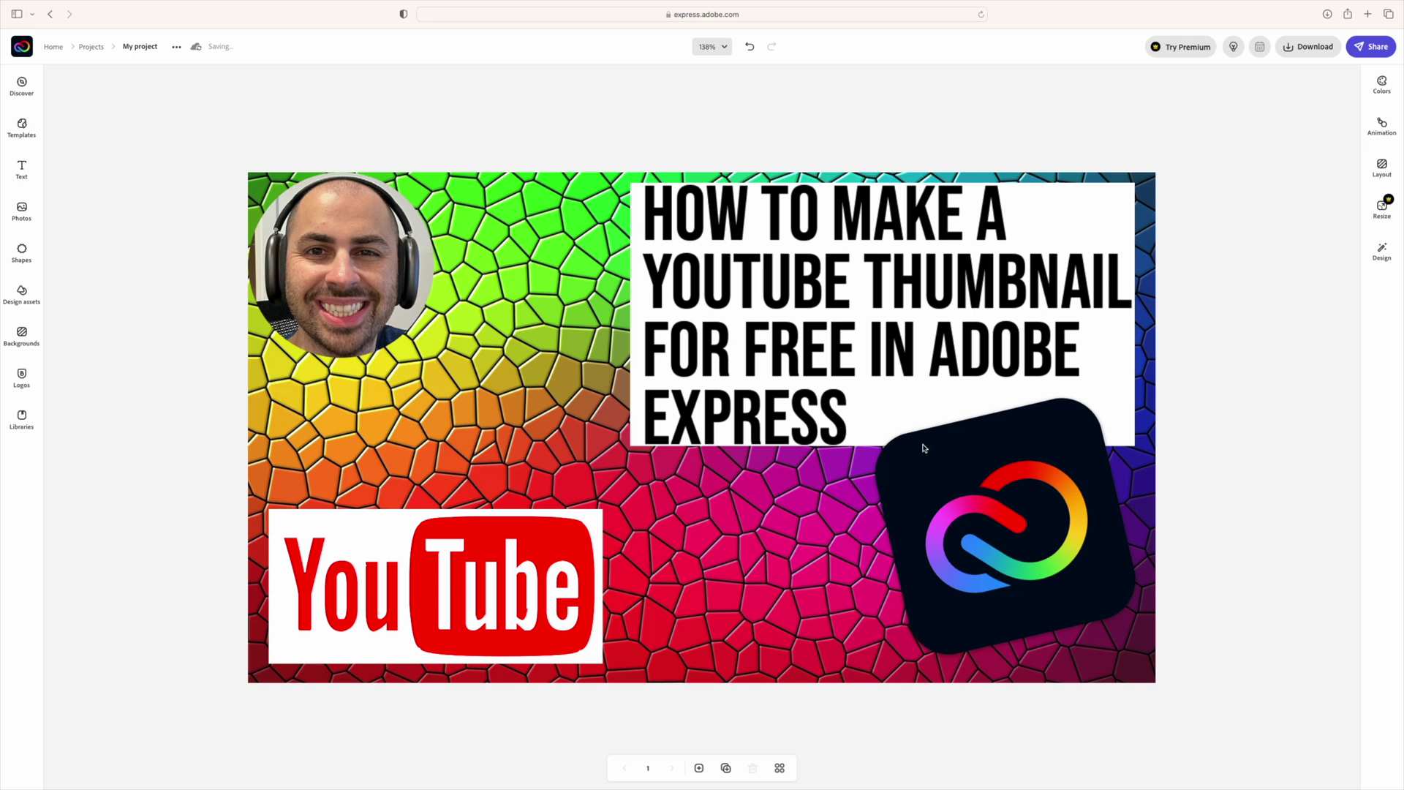
- Extend the white rectangle's bottom and top edges slightly to leave a margin around the headline
left_click(892, 417)
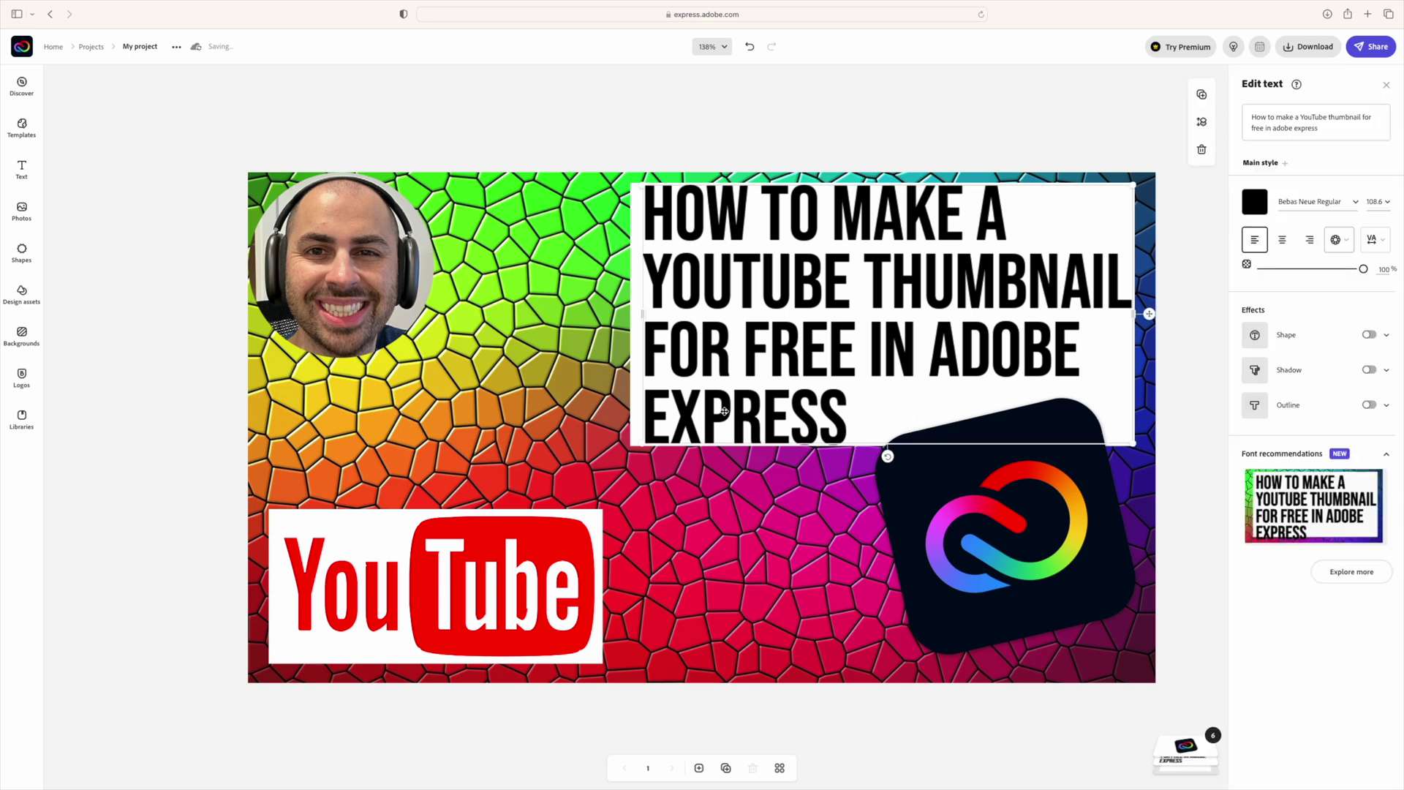
left_click(633, 358)
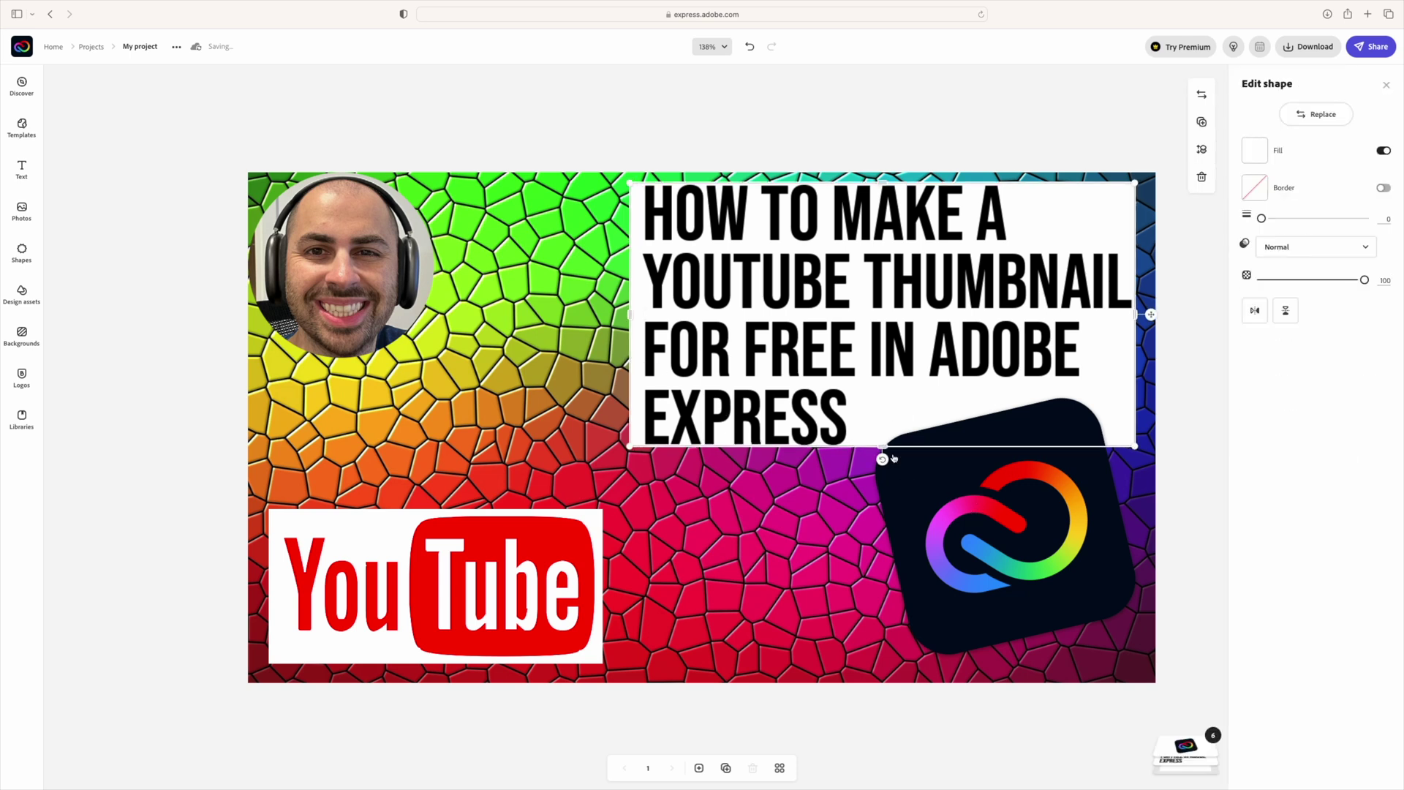
left_click_drag(882, 447, 882, 455)
left_click(1058, 214)
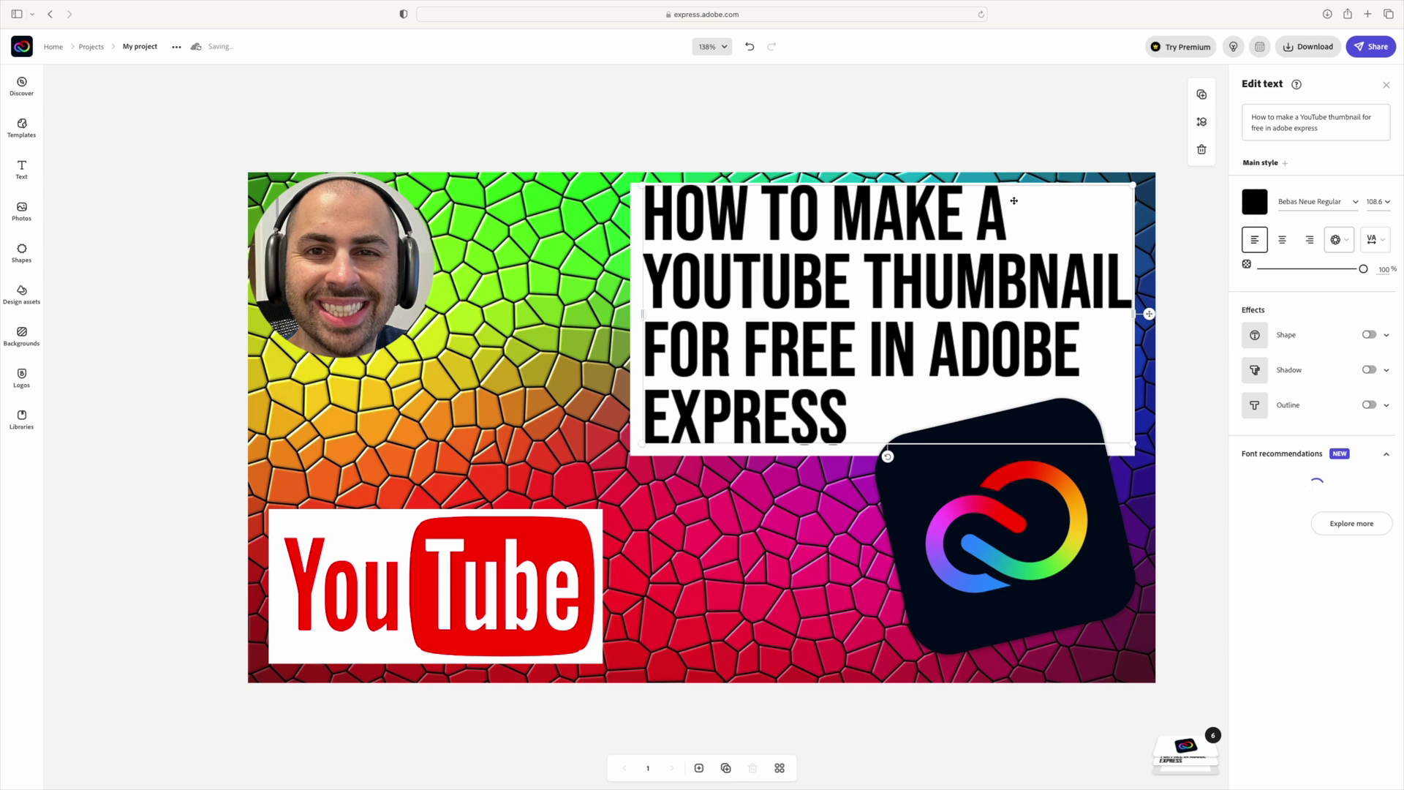
left_click(674, 198)
left_click_drag(880, 182, 881, 180)
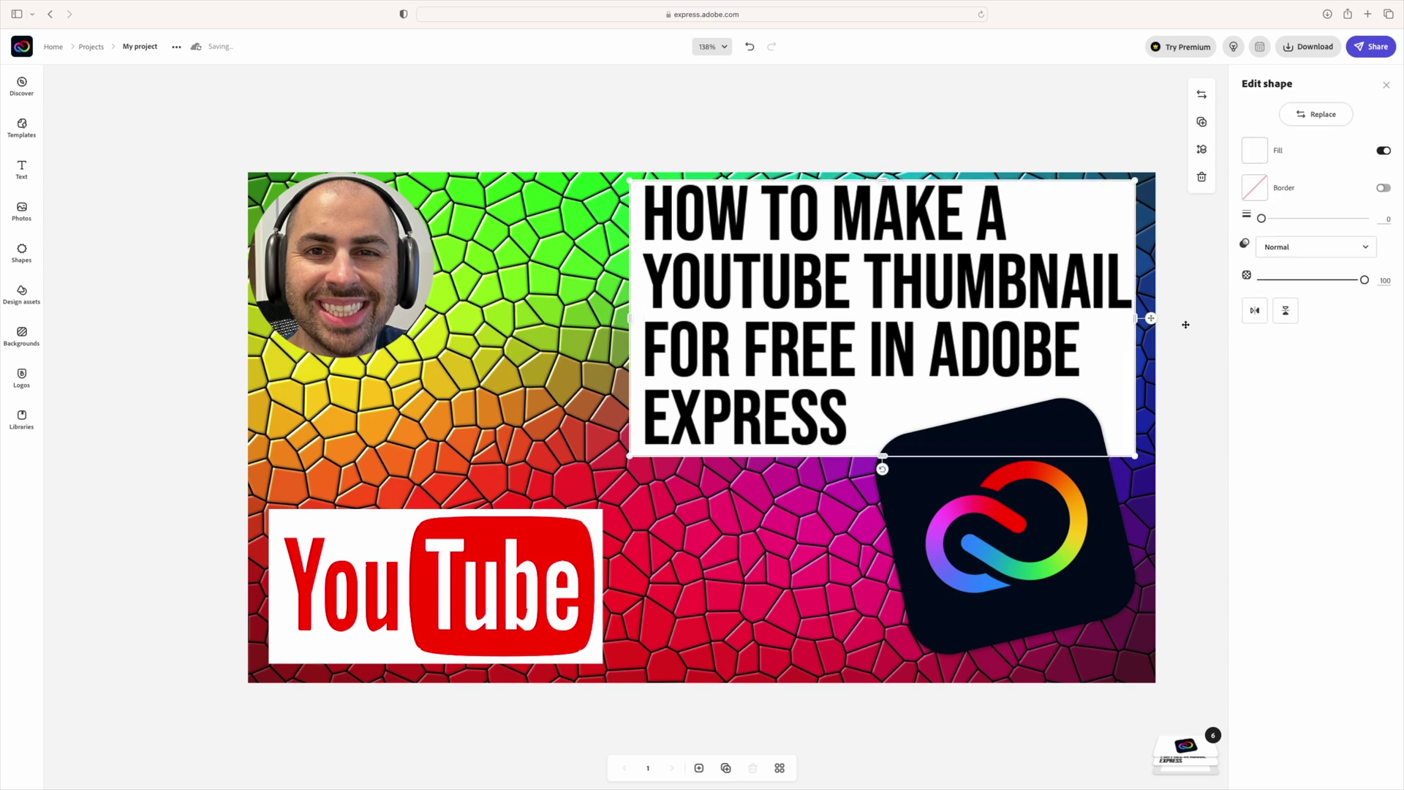
left_click(1214, 356)
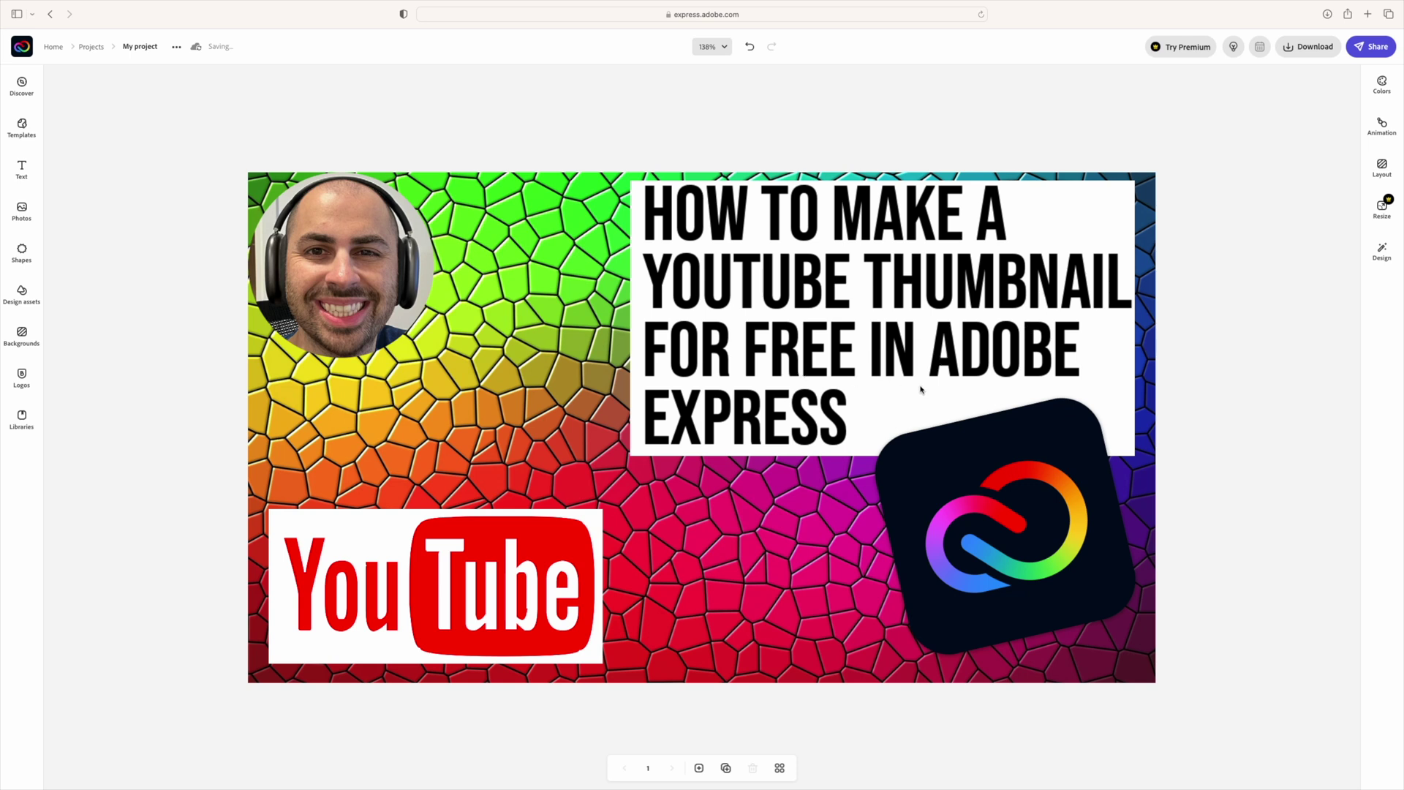
left_click(890, 380)
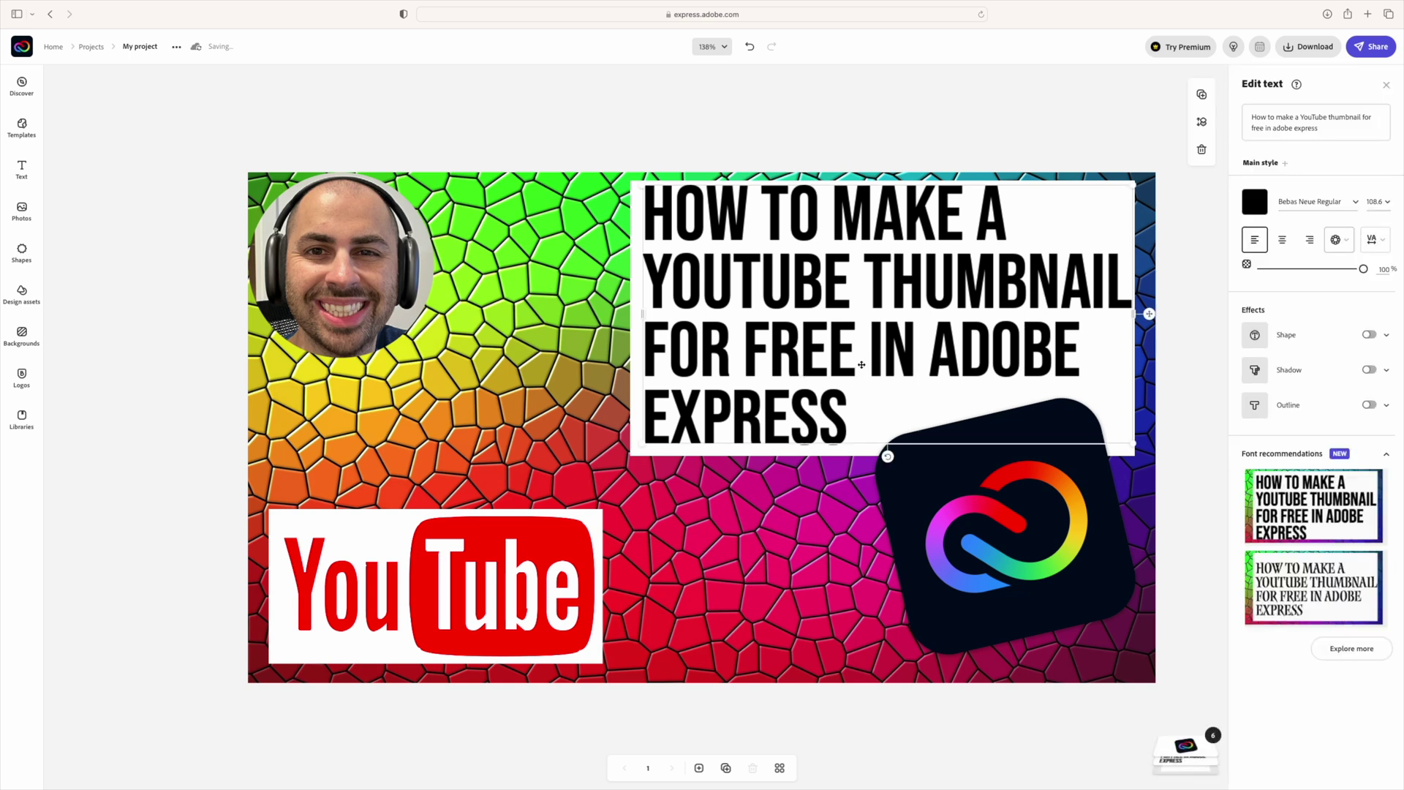
left_click(1317, 117)
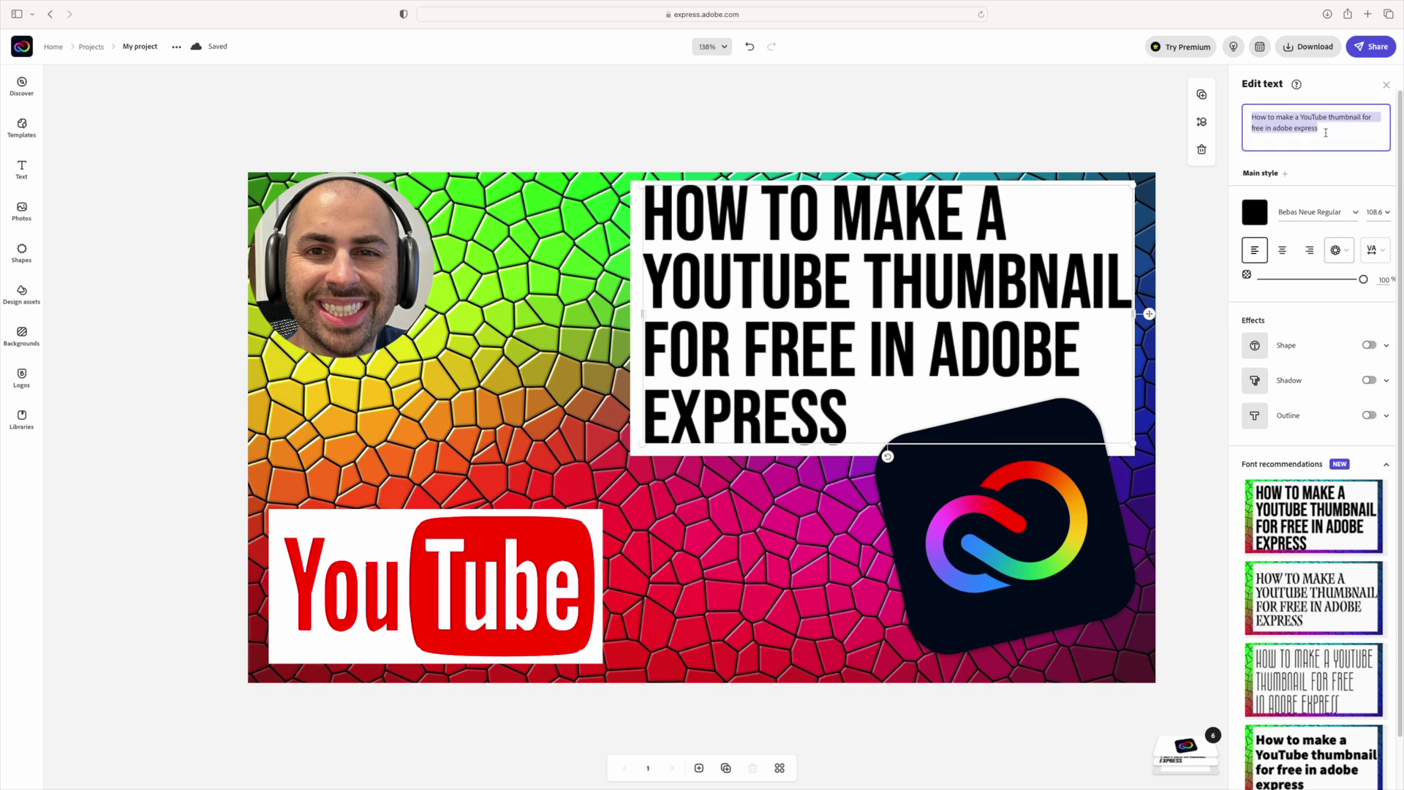
left_click(1339, 250)
left_click(1338, 239)
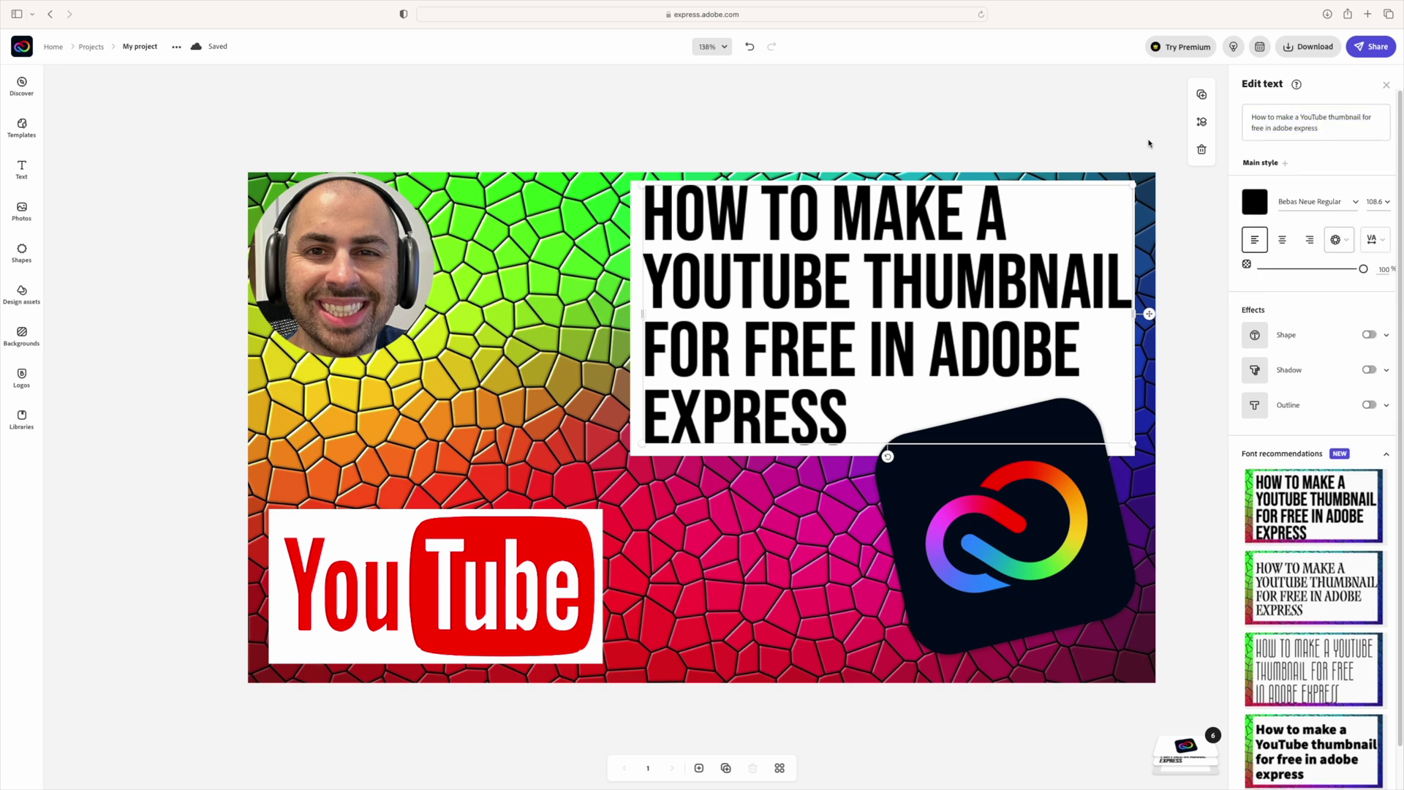
- Download the finished thumbnail as a PNG file
left_click(1175, 248)
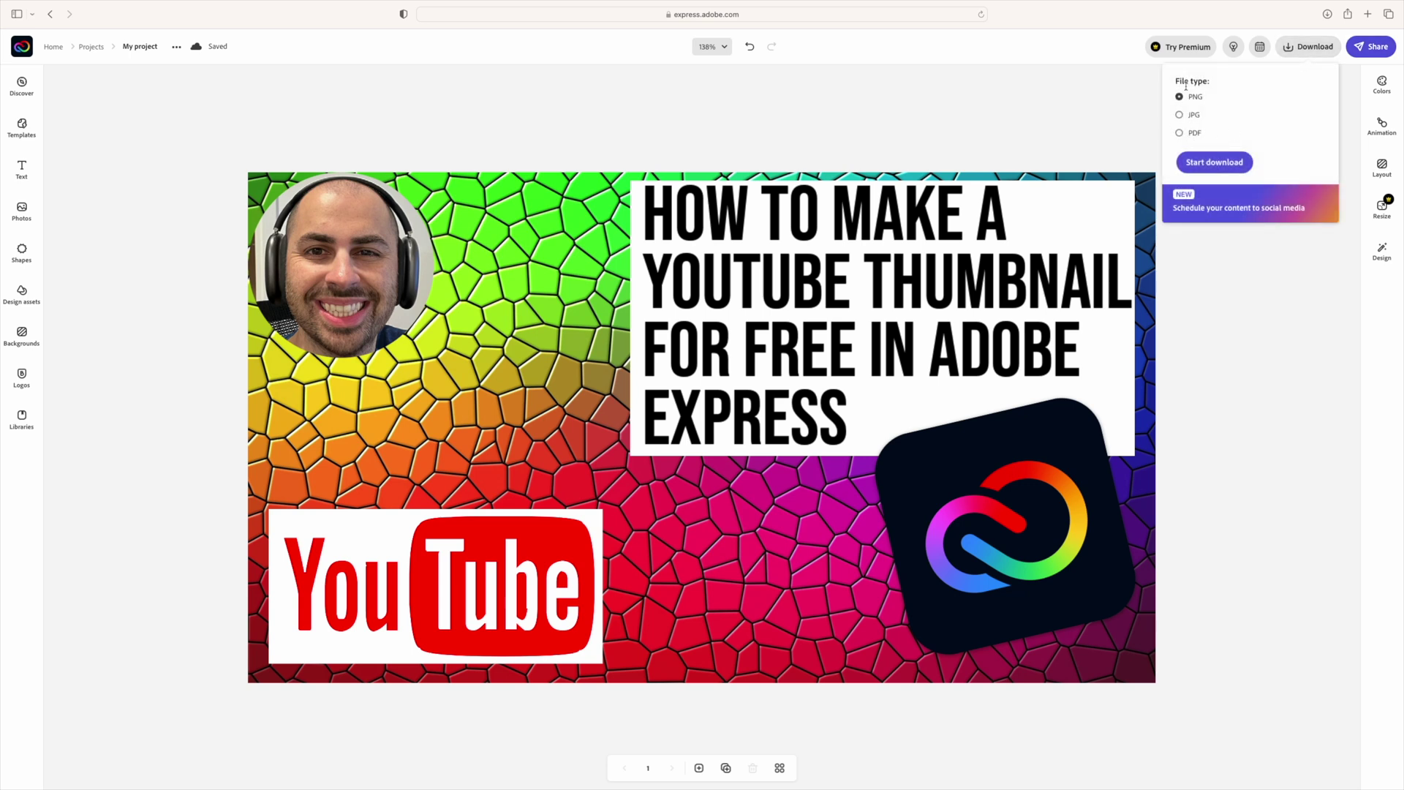
left_click(1211, 164)
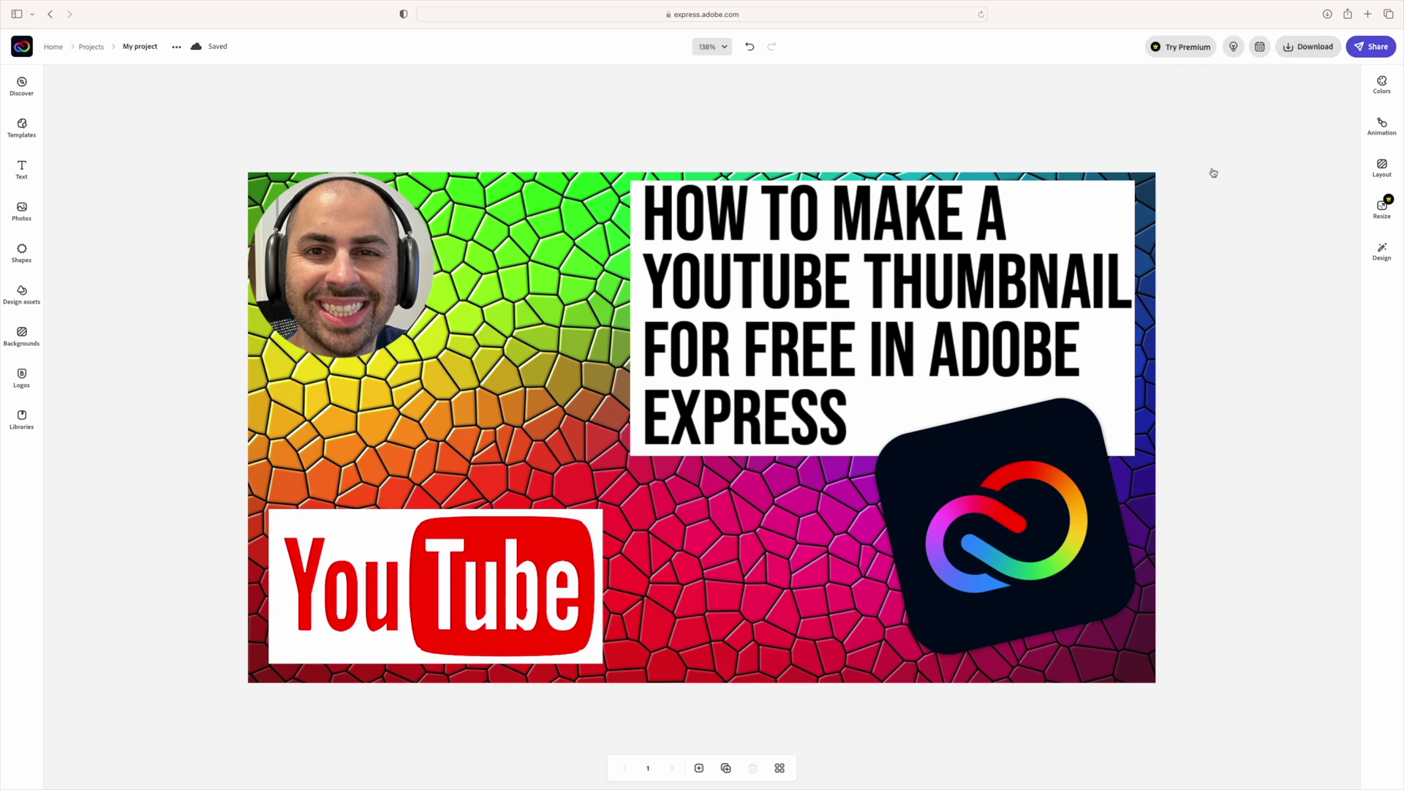